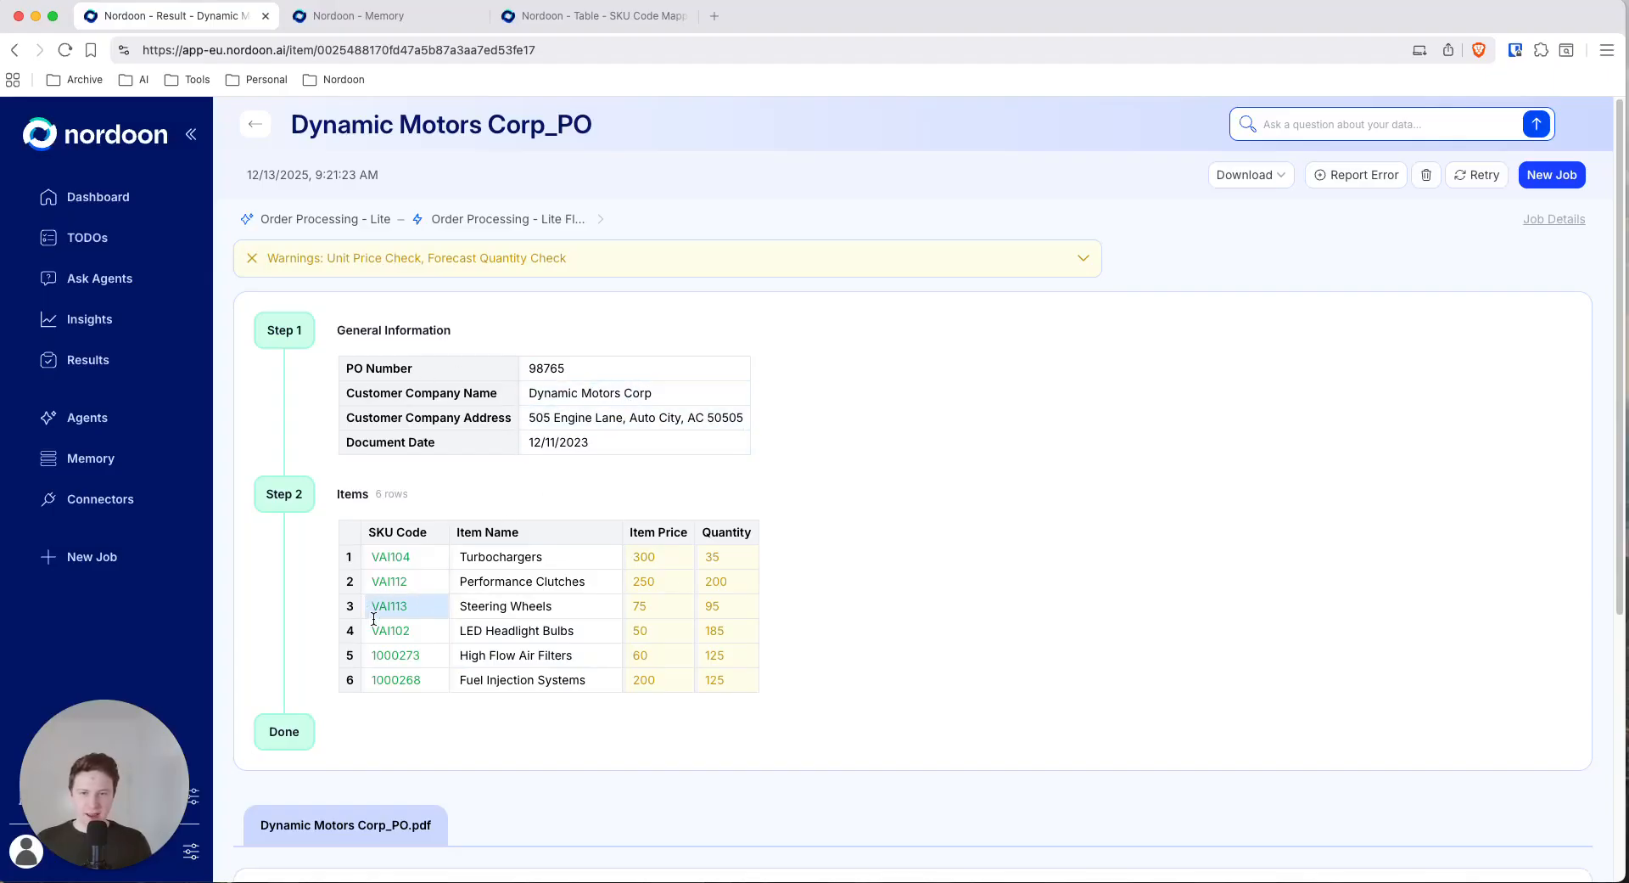
Open the Order Processing - Lite agent and add a field named Internal SKU Code to the Items step.
left_click(285, 219)
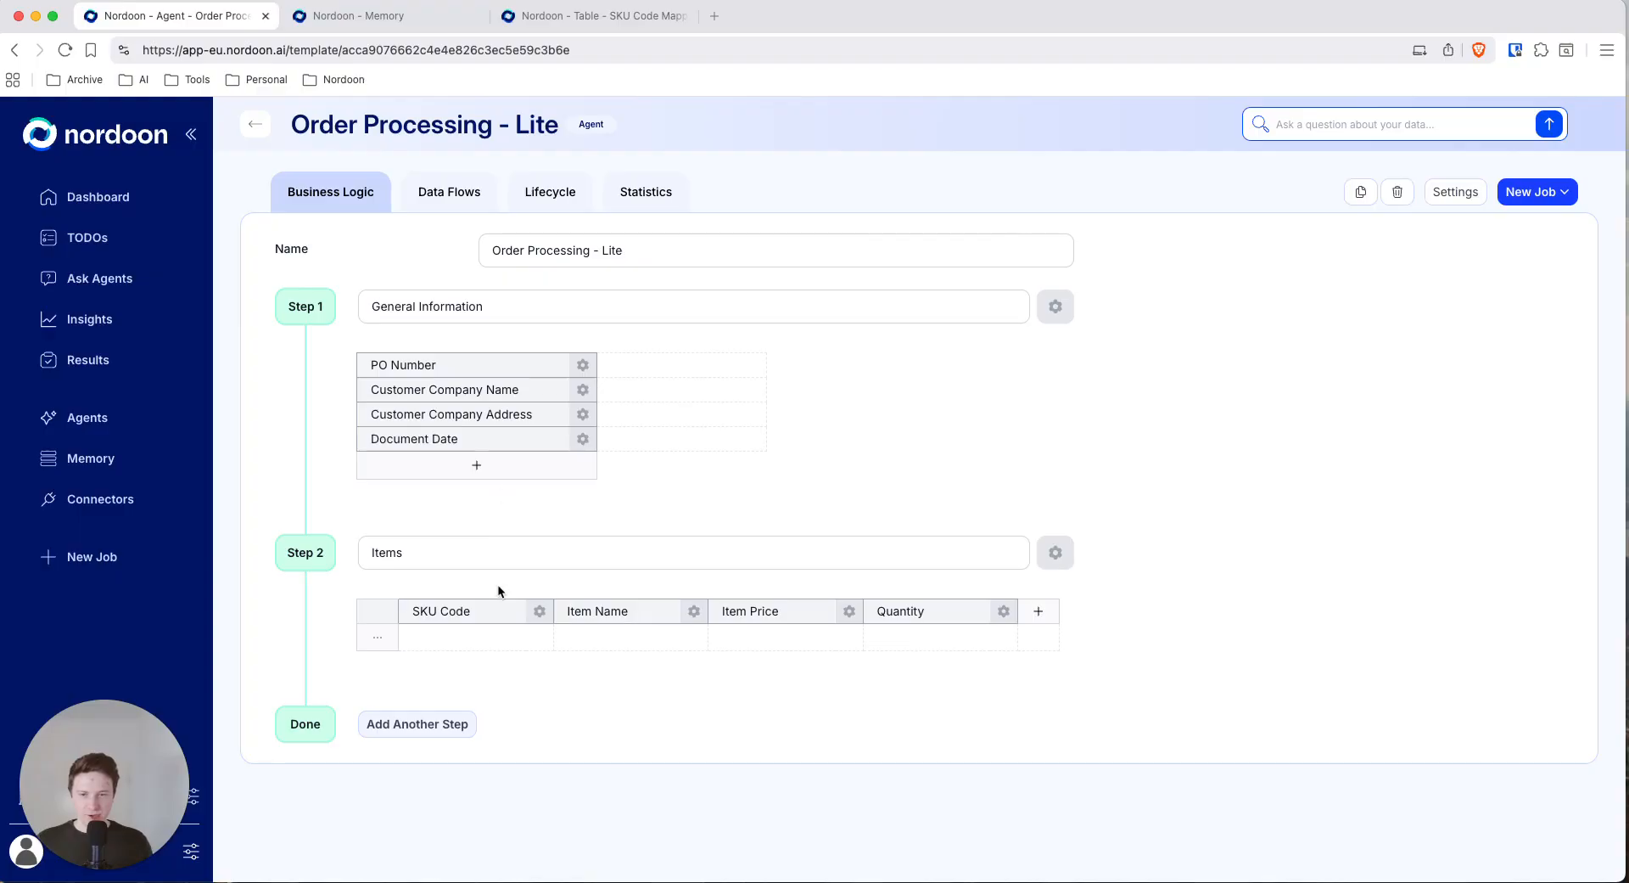
left_click(1038, 611)
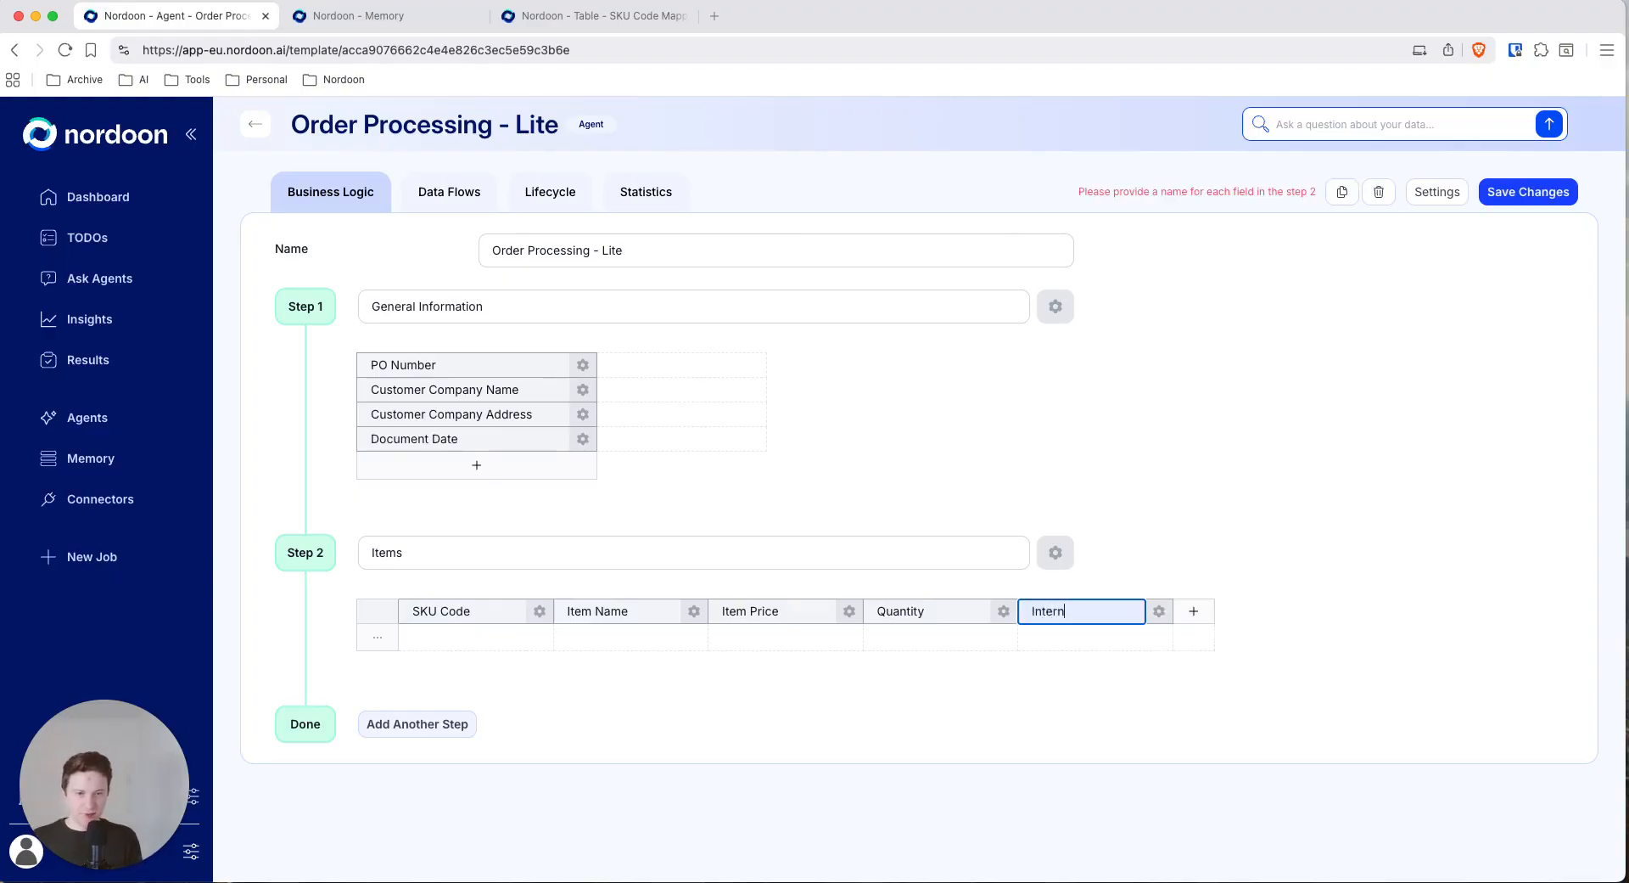
type("Internal SKU Co")
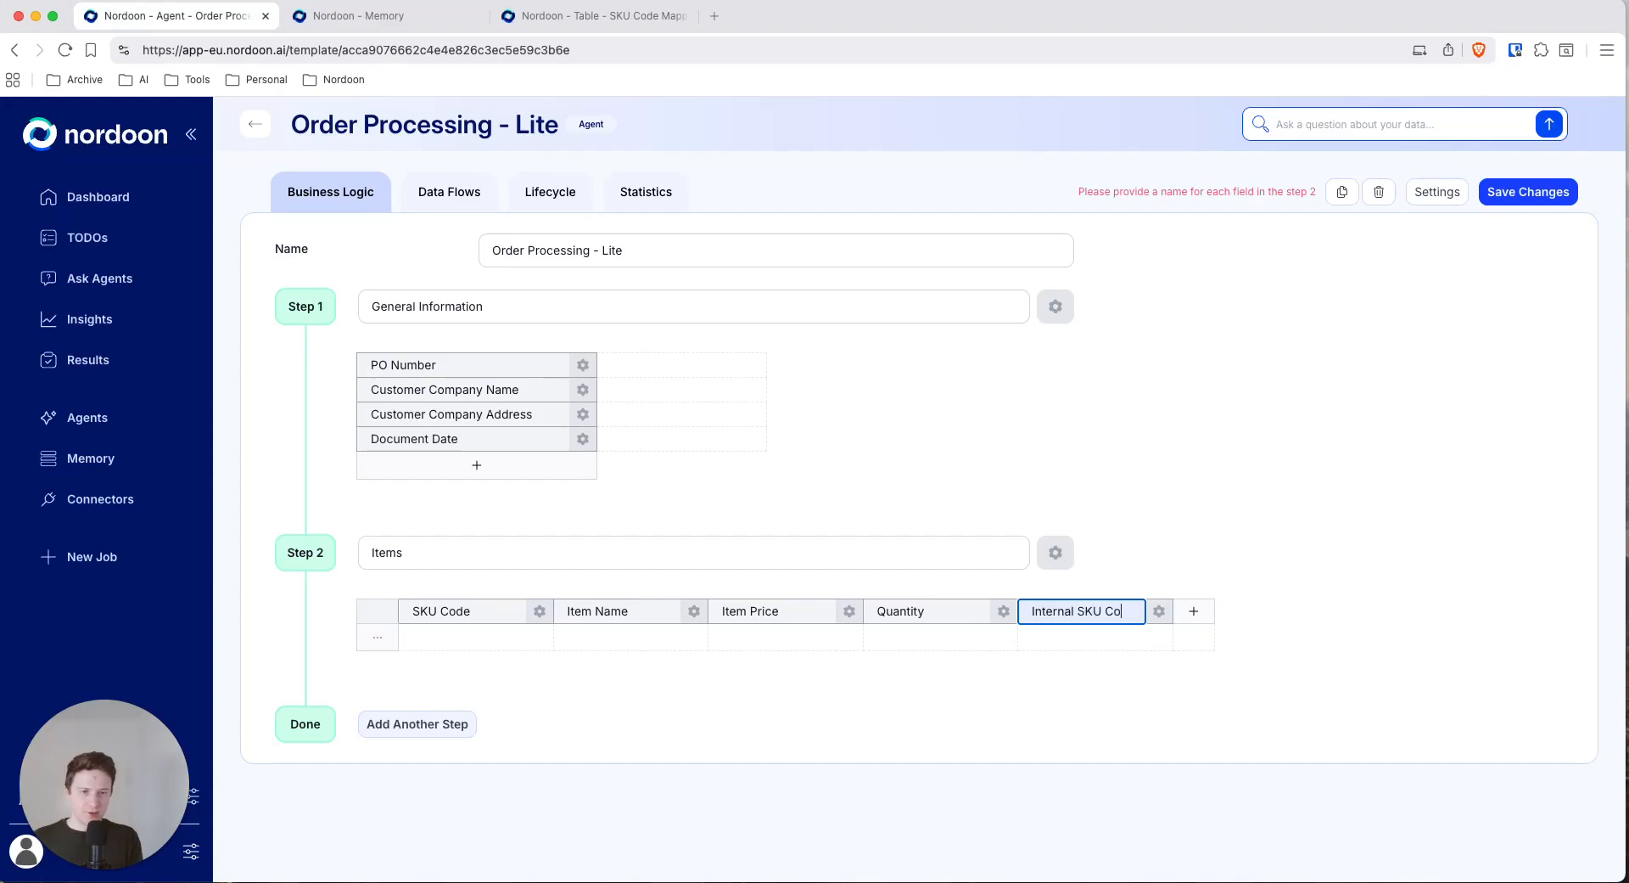
type("de")
key("Return")
Open the detailed settings of the Internal SKU Code field and set its type to Lookup.
right_click(1076, 349)
left_click(1140, 308)
left_click(1195, 312)
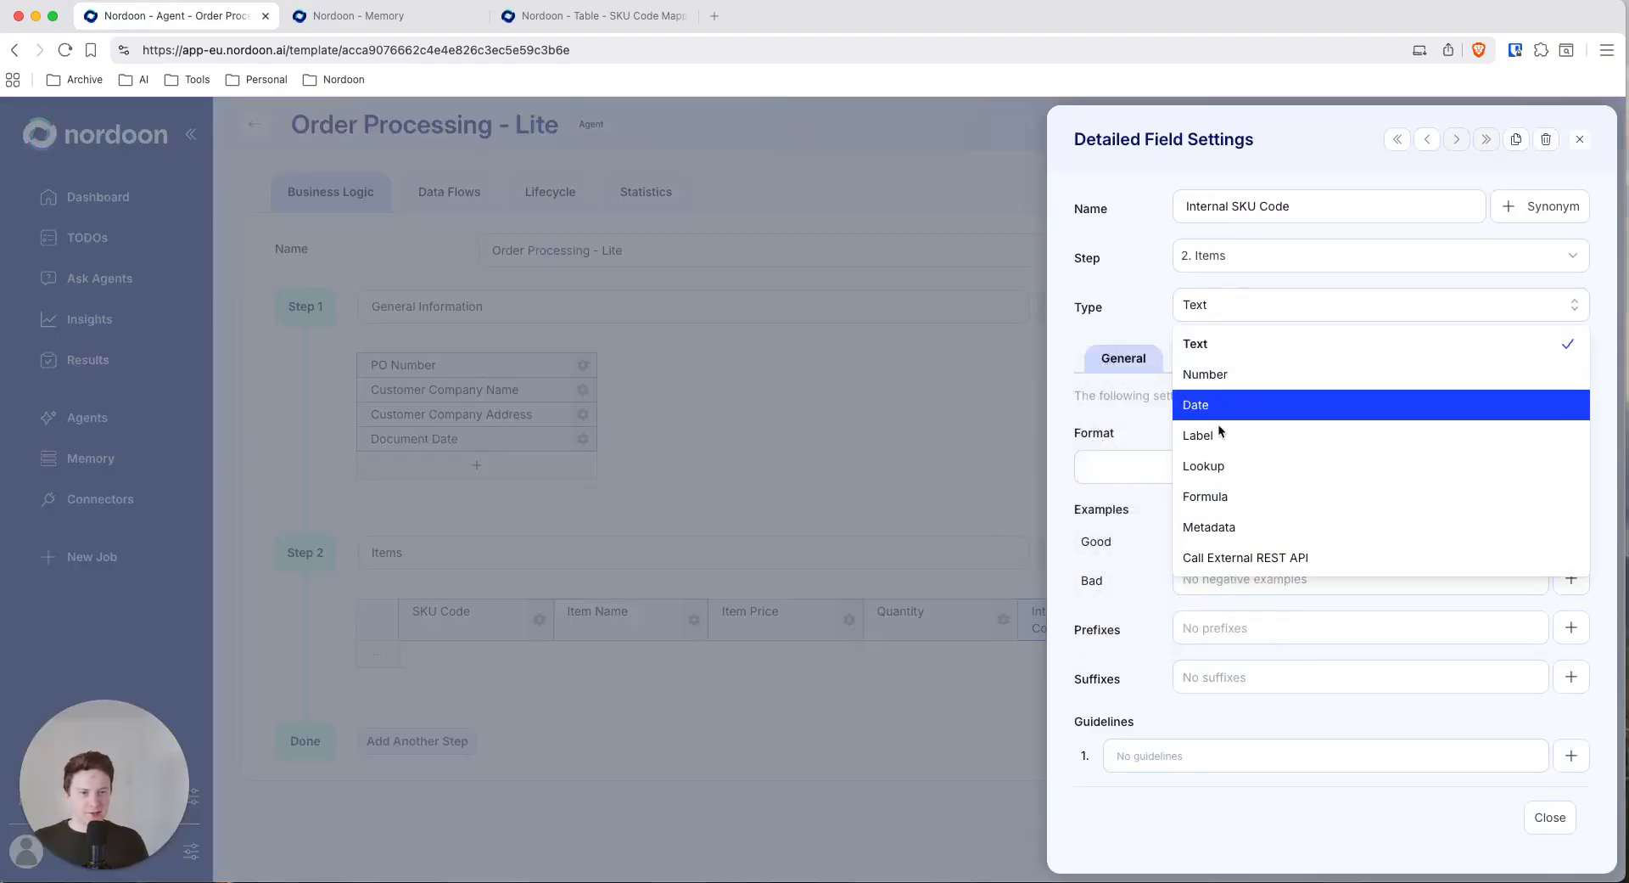
left_click(1222, 469)
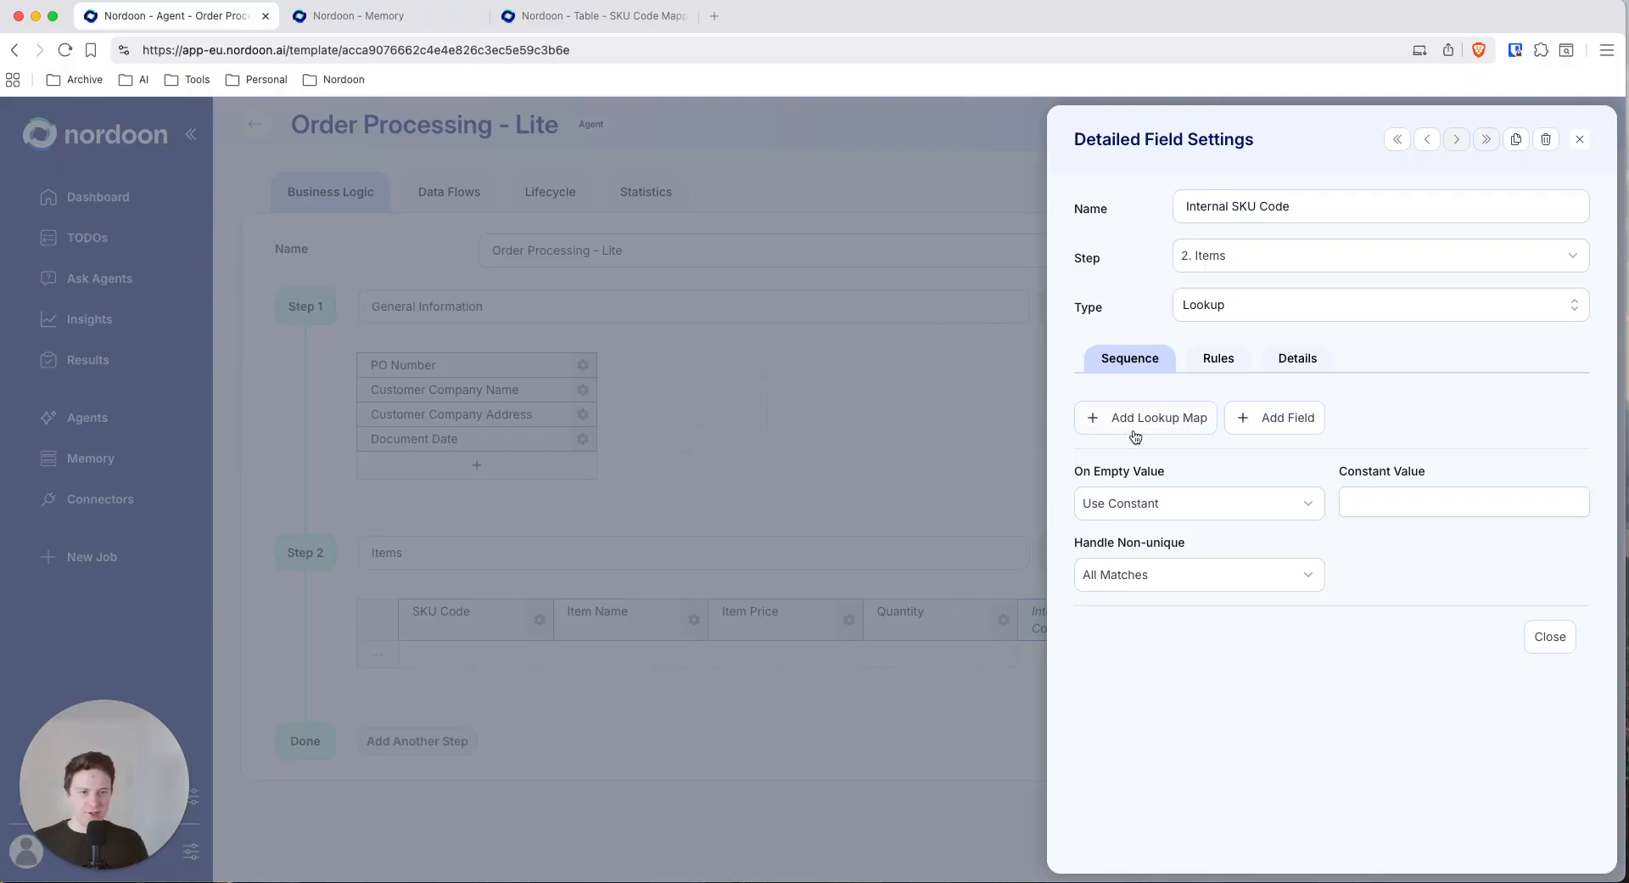
Review the columns of the SKU Code Mappings table in Memory and return to the agent's field settings.
left_click(403, 15)
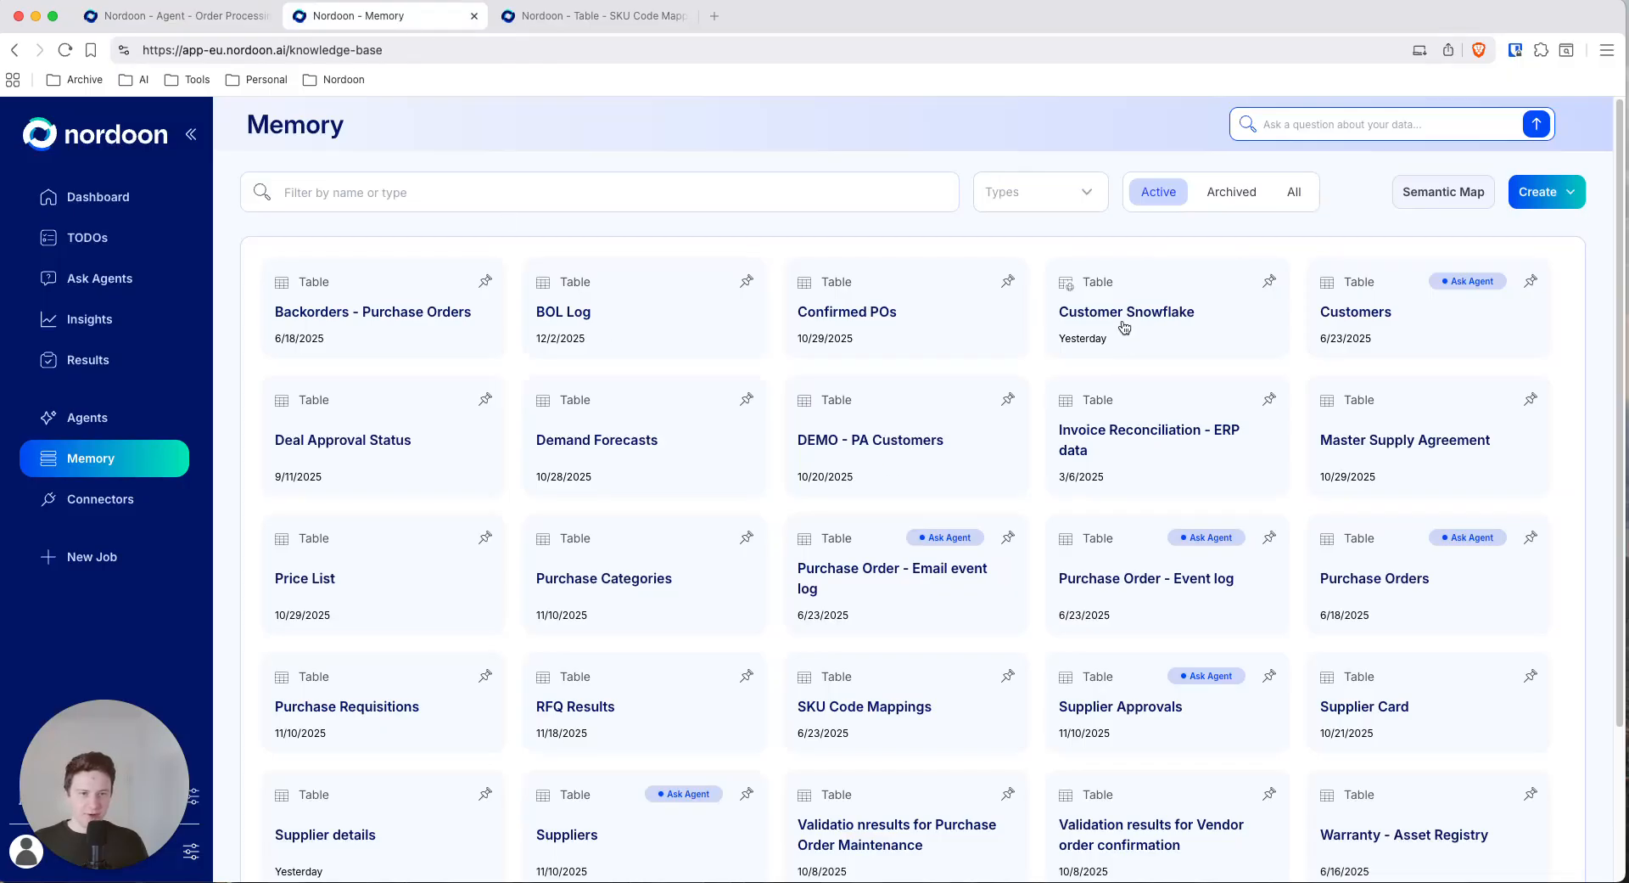
left_click(876, 721)
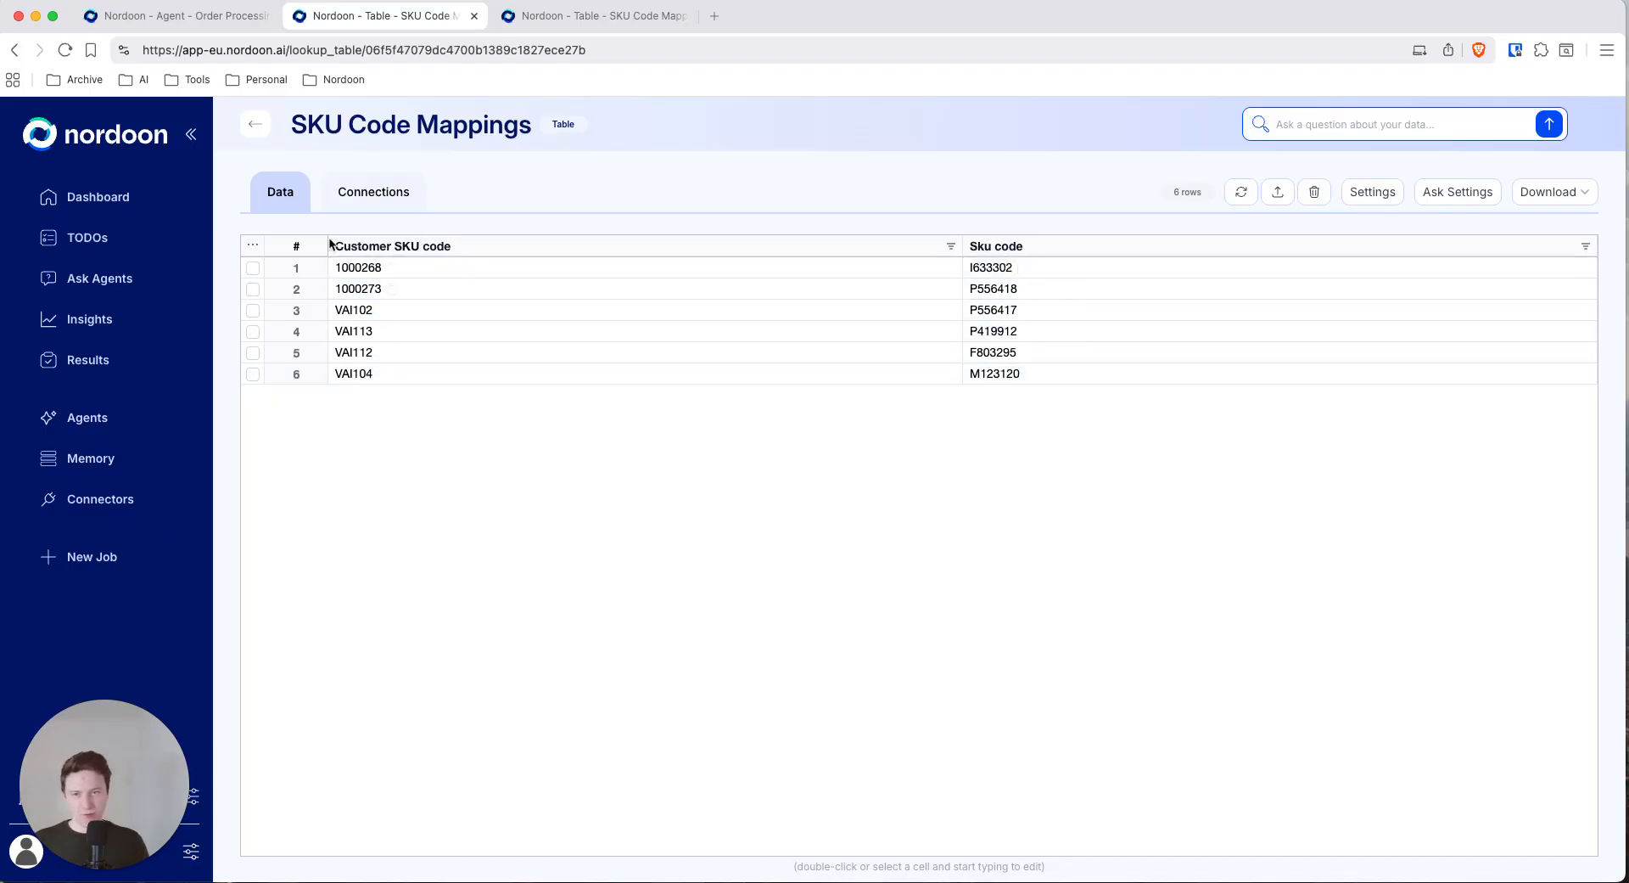
left_click(182, 19)
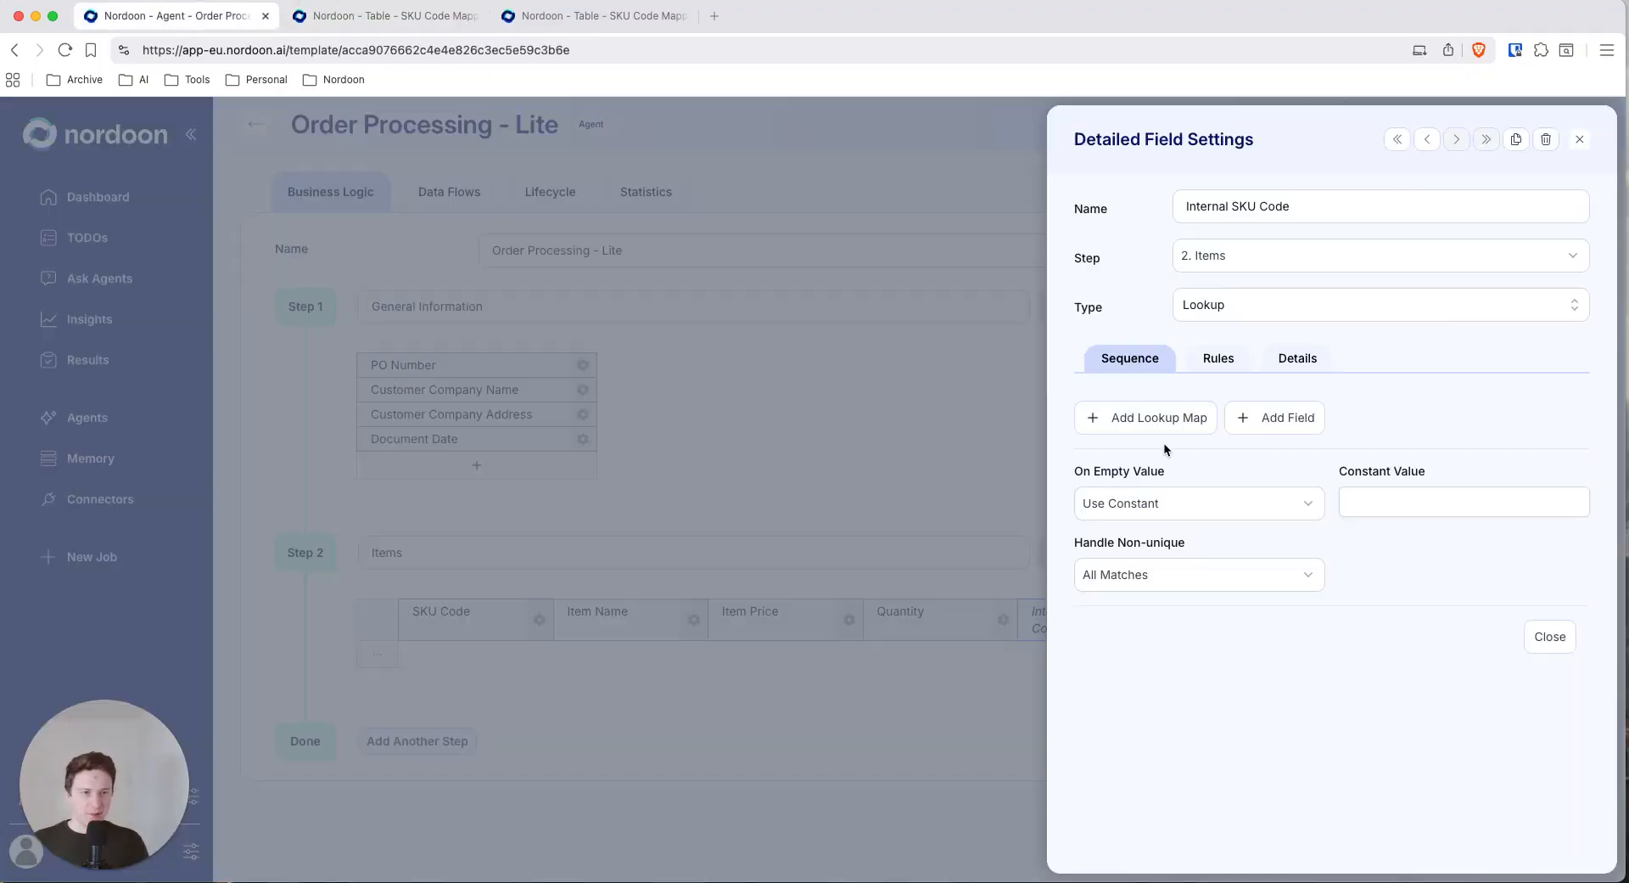
Add a lookup map to the Internal SKU Code field, using SKU Code Mappings as the lookup table.
left_click(1155, 422)
scroll(1188, 421, "down", 1)
left_click(1211, 417)
scroll(1190, 496, "down", 1)
scroll(1192, 501, "down", 5)
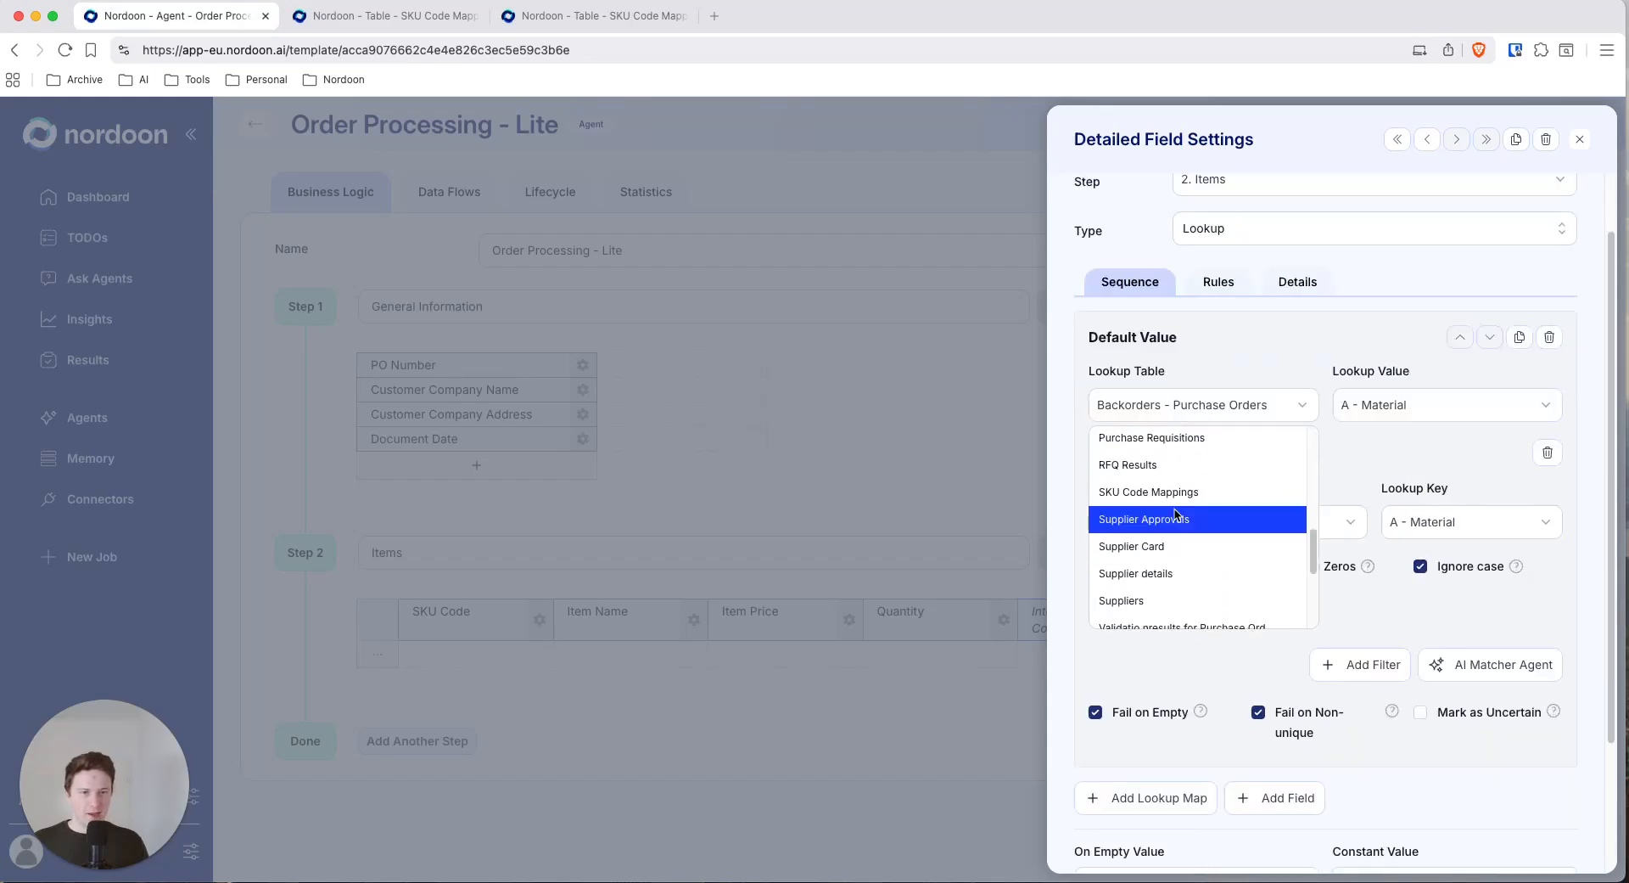
left_click(1170, 494)
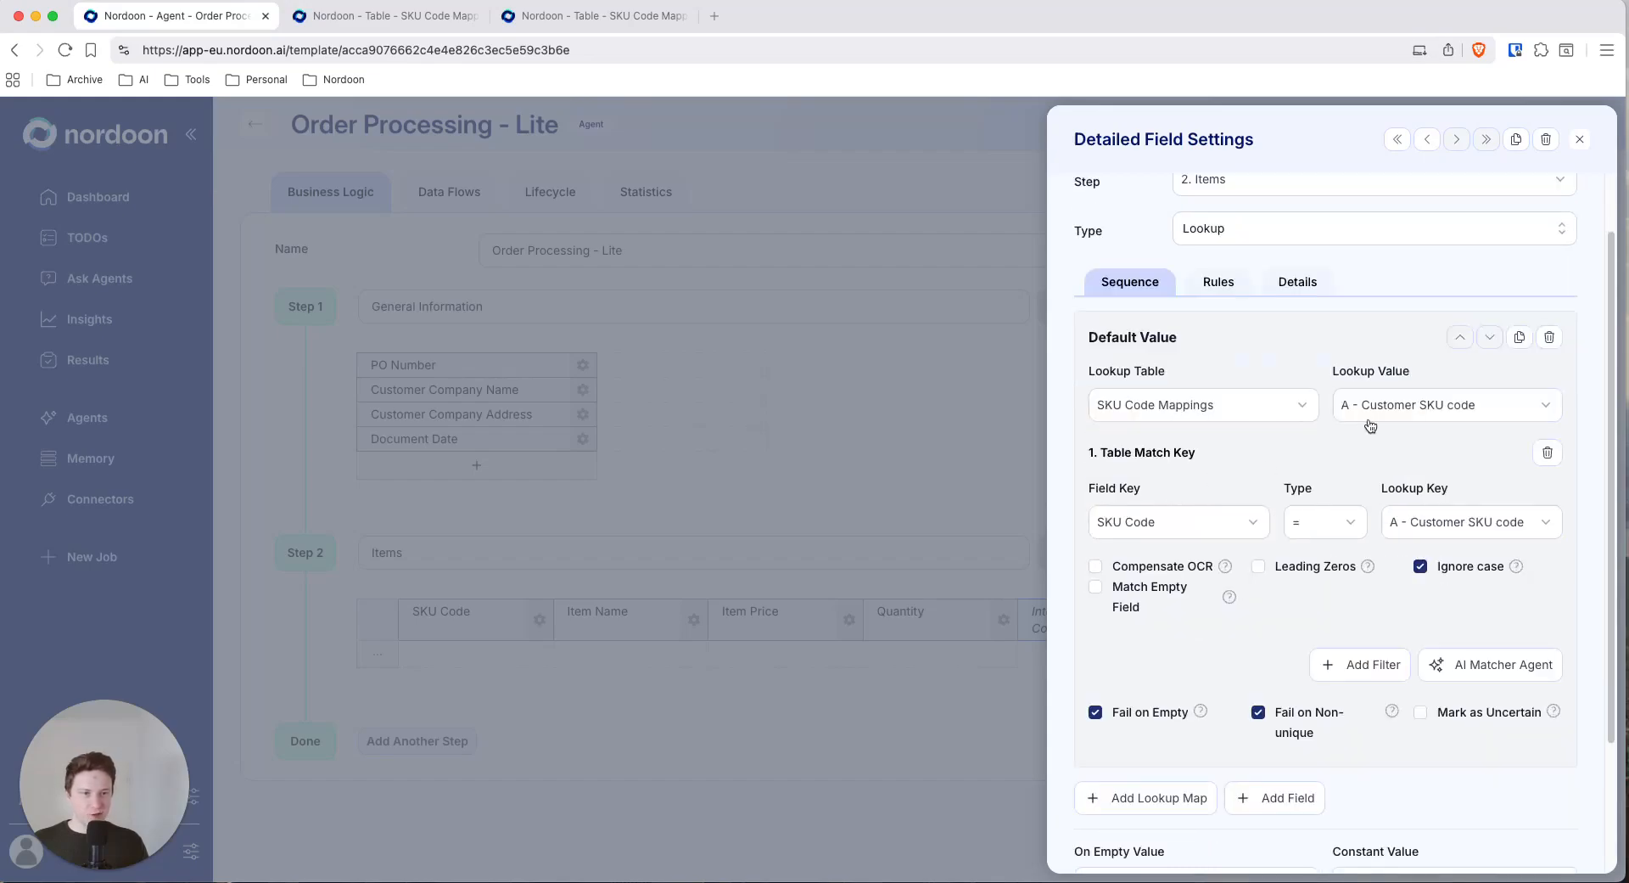
Set the lookup value to B - Sku code, matching SKU Code against A - Customer SKU code, and close the field settings.
left_click(1390, 415)
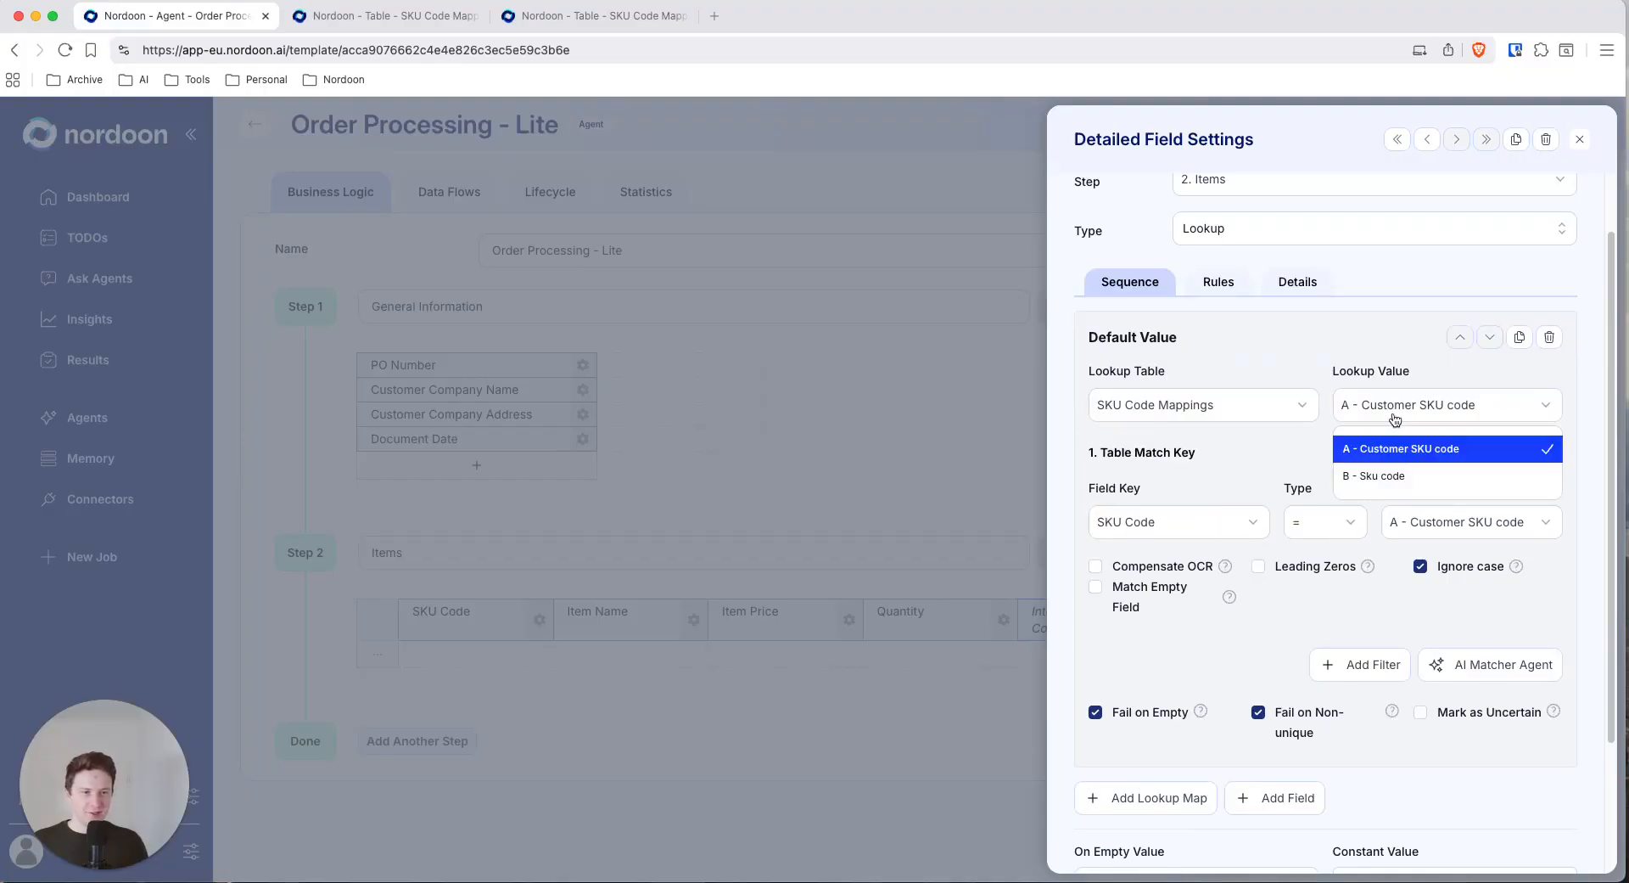
left_click(1375, 476)
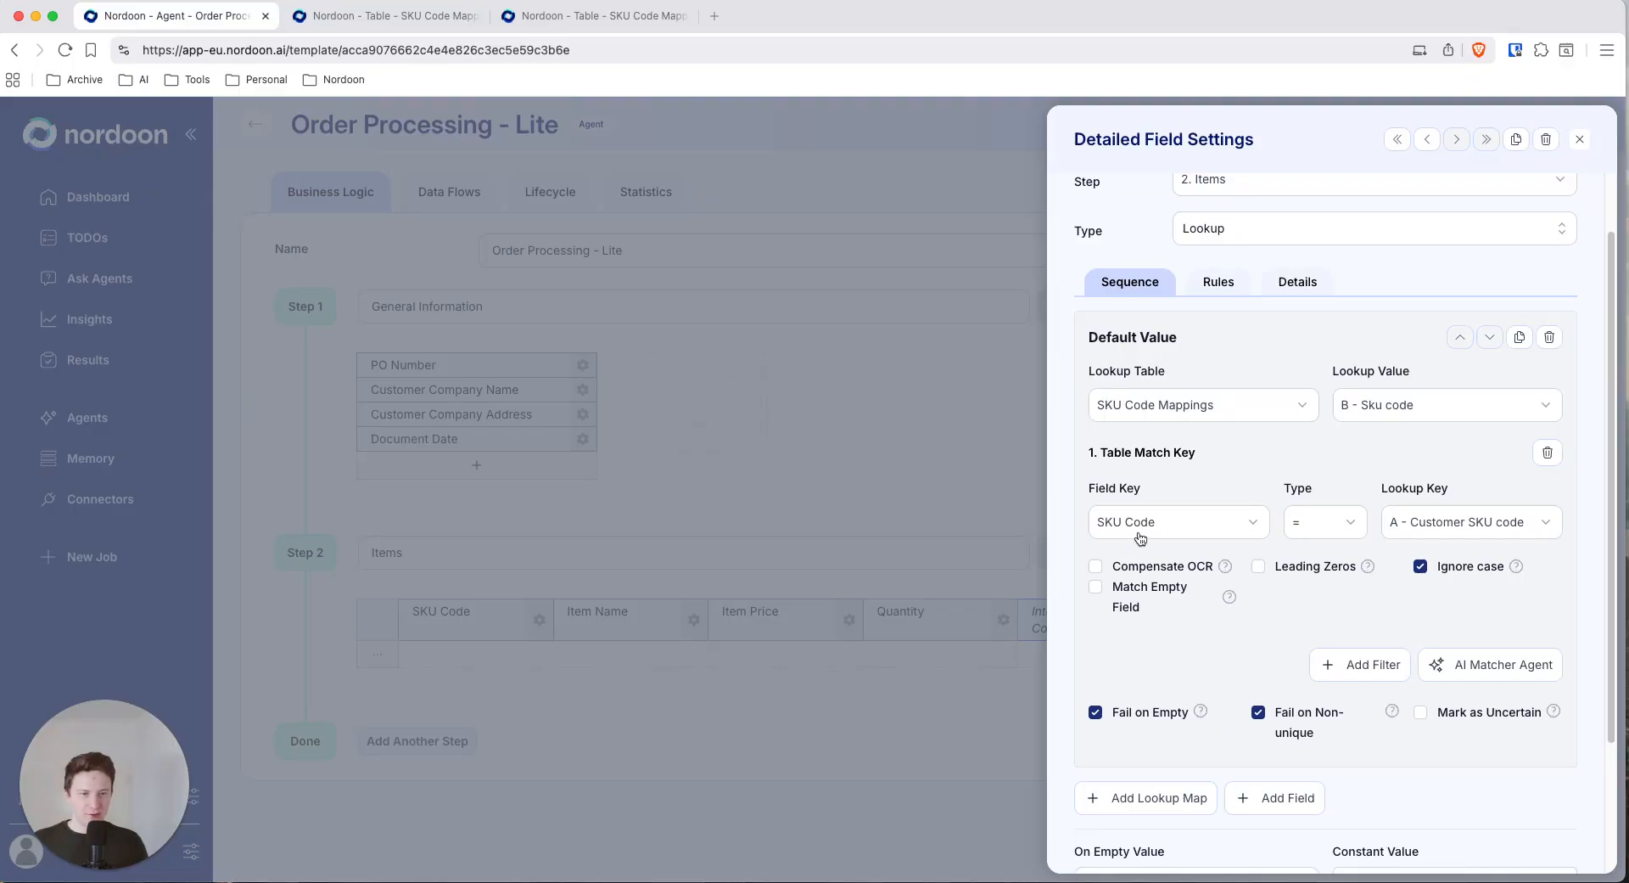
left_click(1438, 531)
left_click(1434, 571)
scroll(1311, 463, "down", 3)
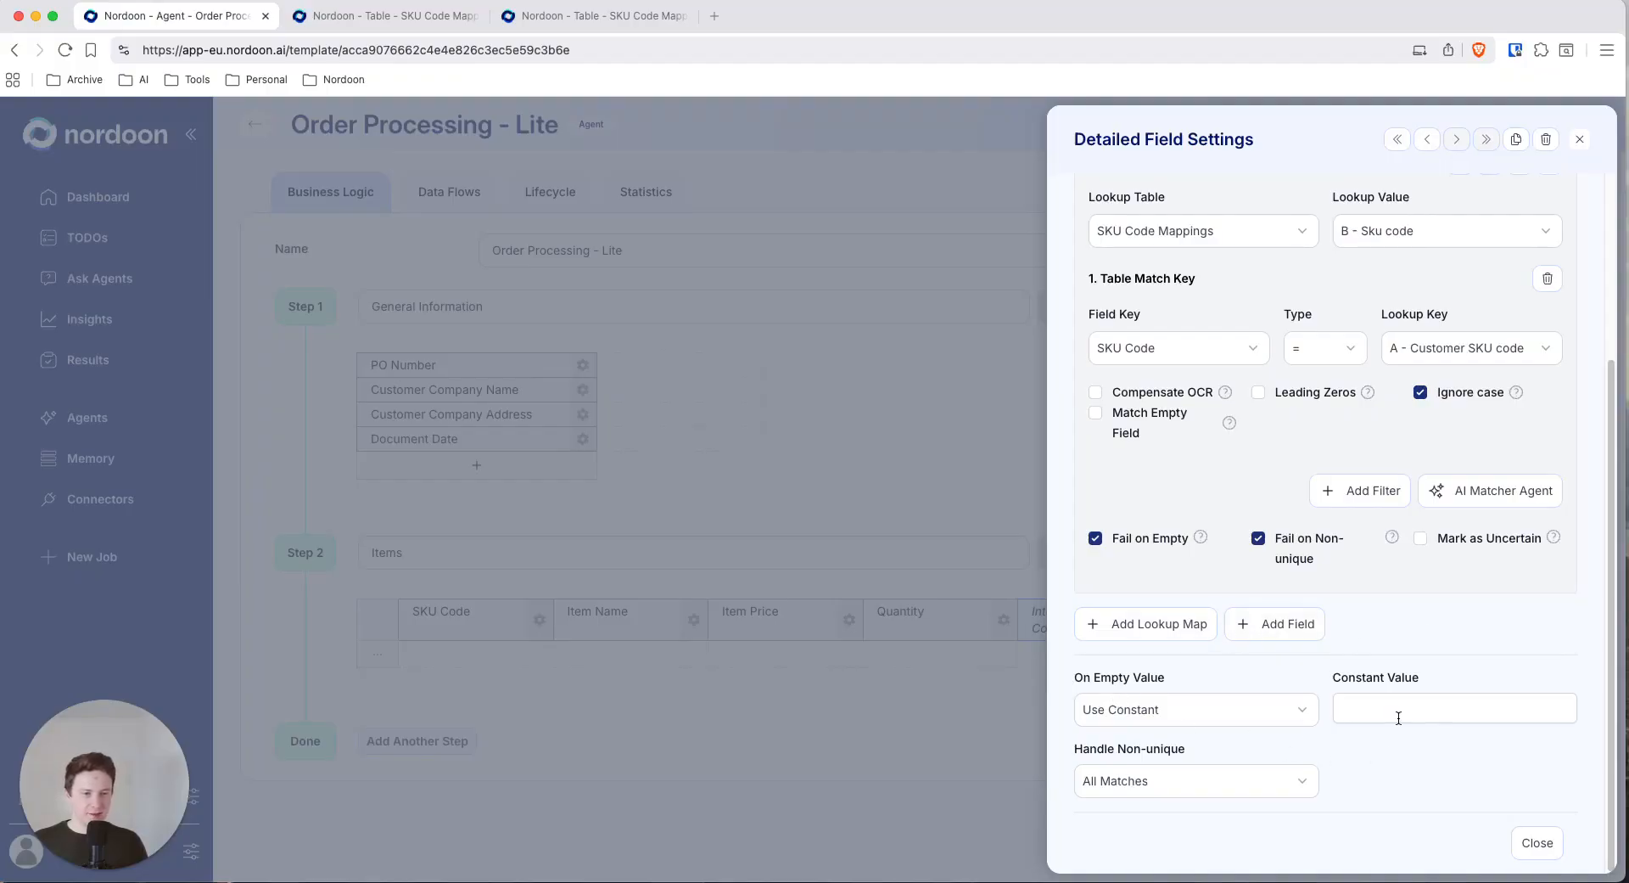
left_click(1530, 843)
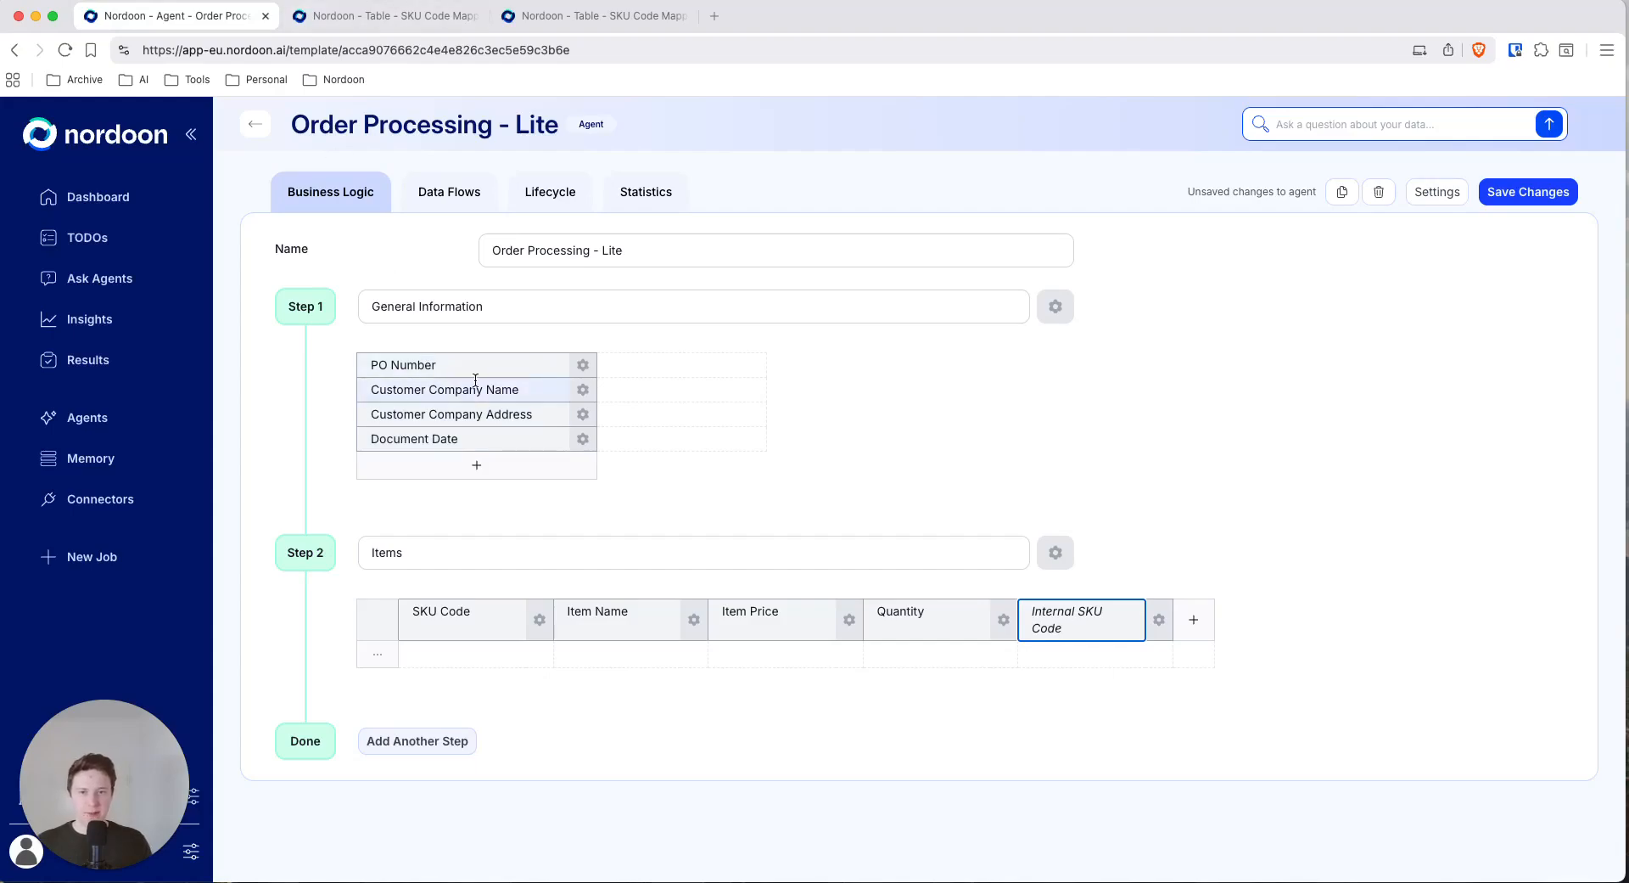
Review the columns of the Customers table in Memory and return to the Order Processing - Lite agent.
left_click(392, 17)
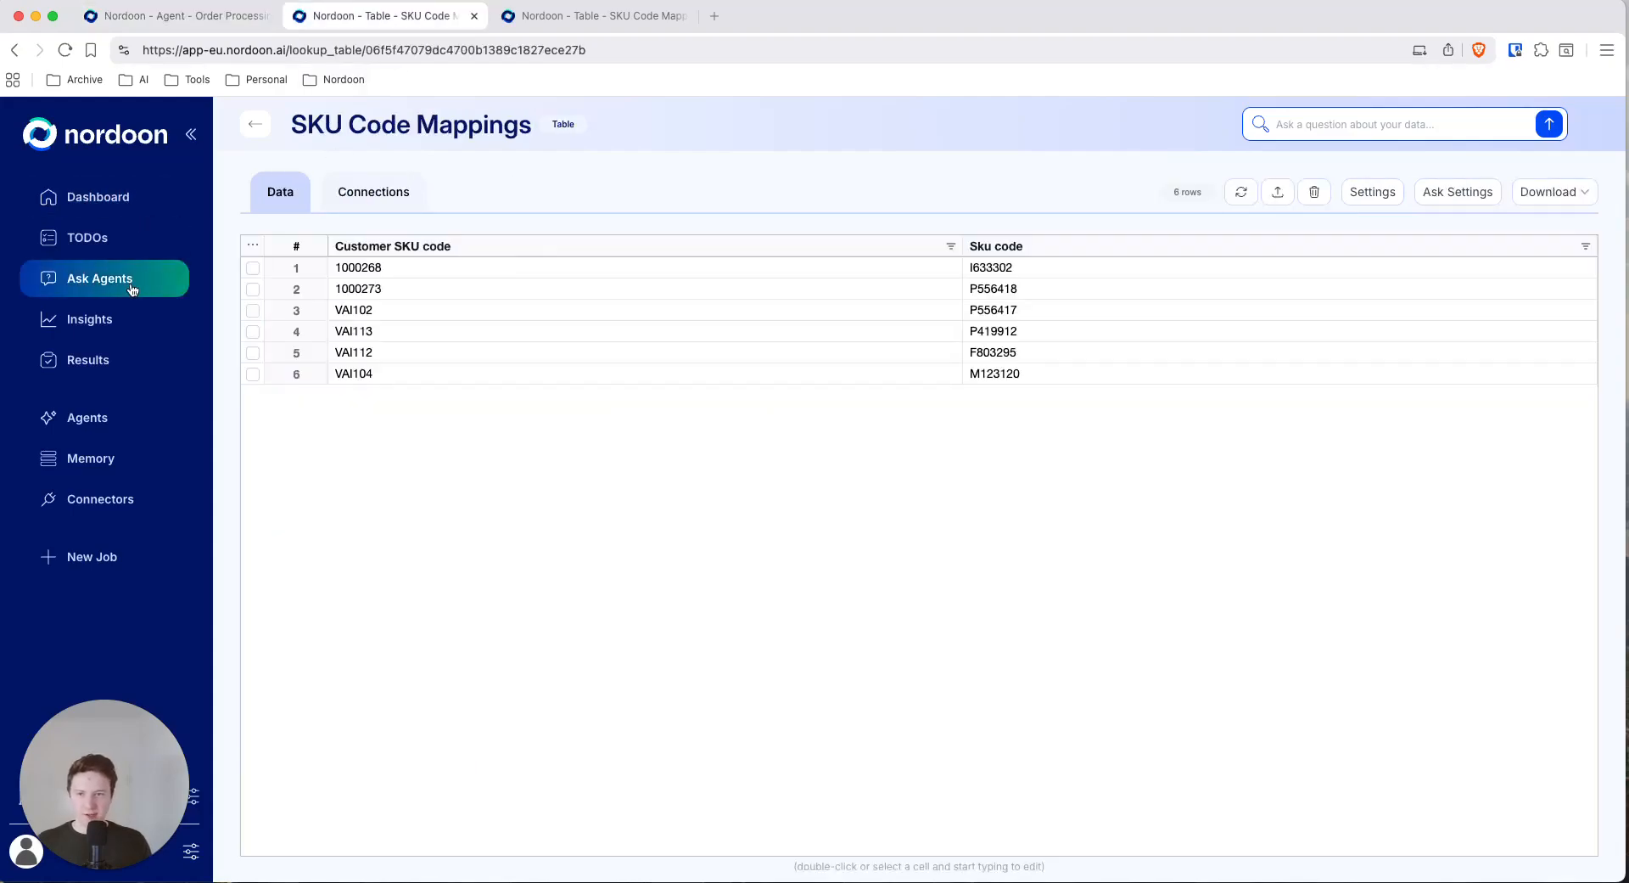
left_click(256, 125)
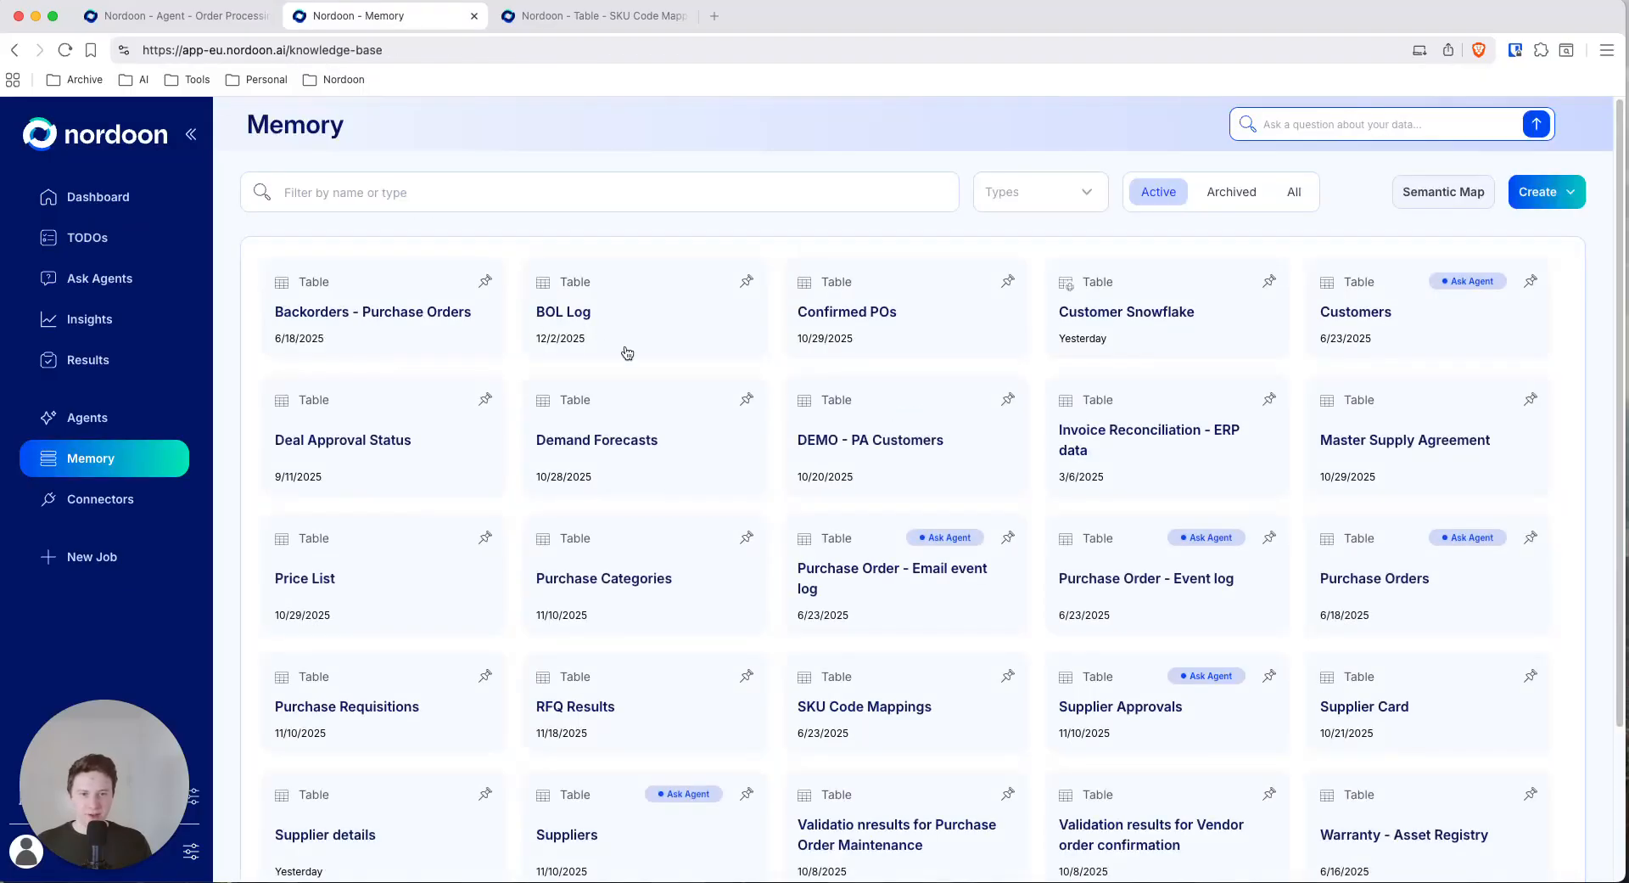
left_click(1354, 317)
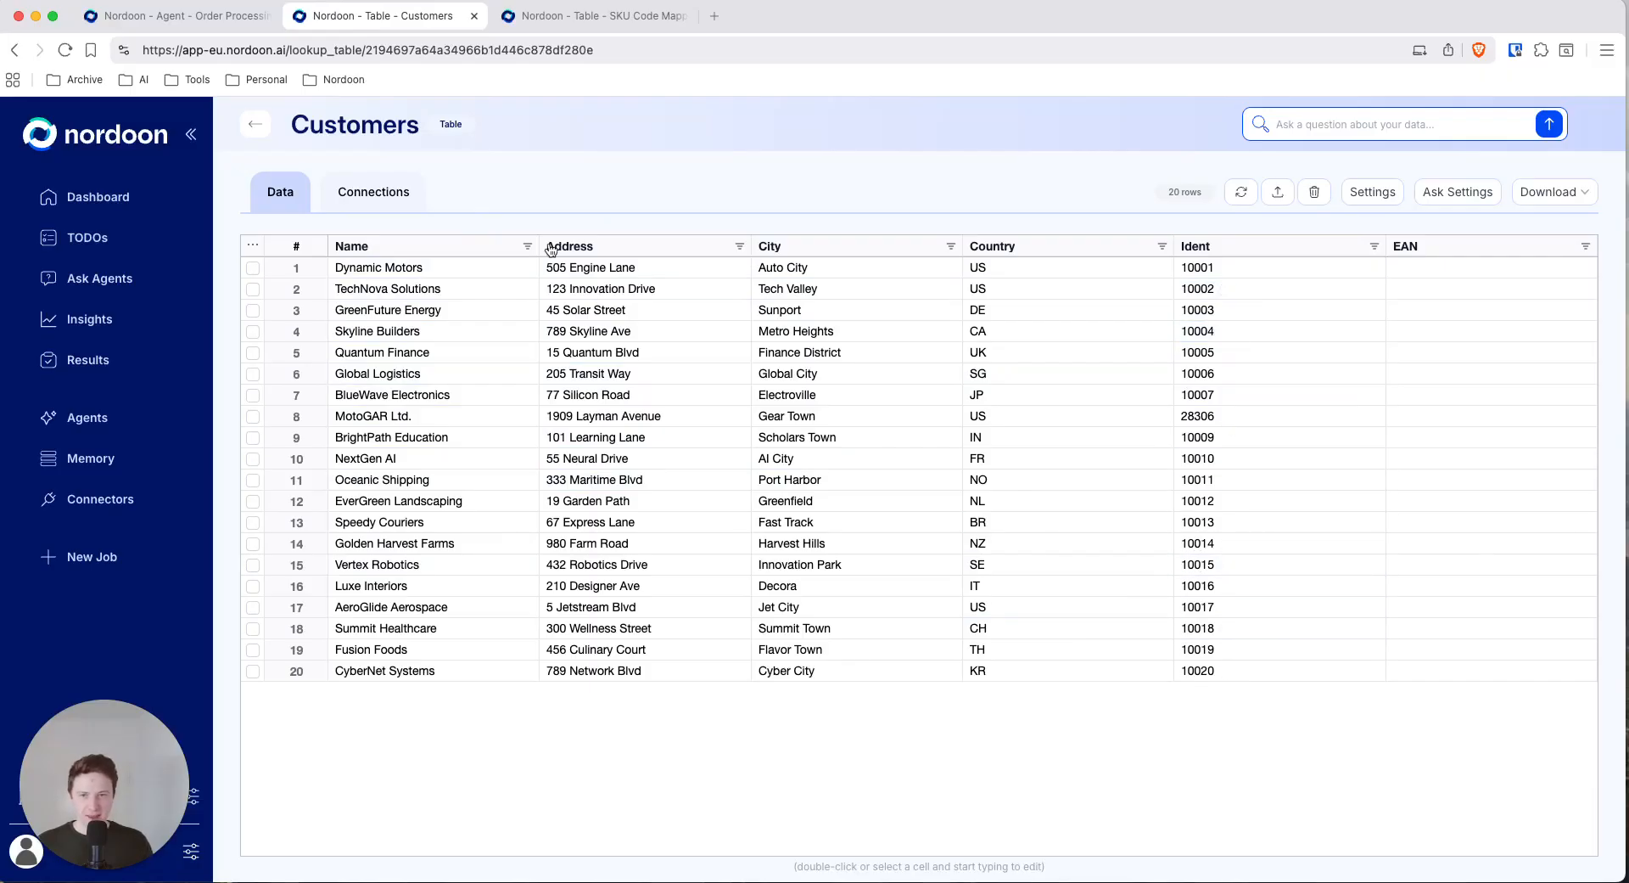
left_click(191, 14)
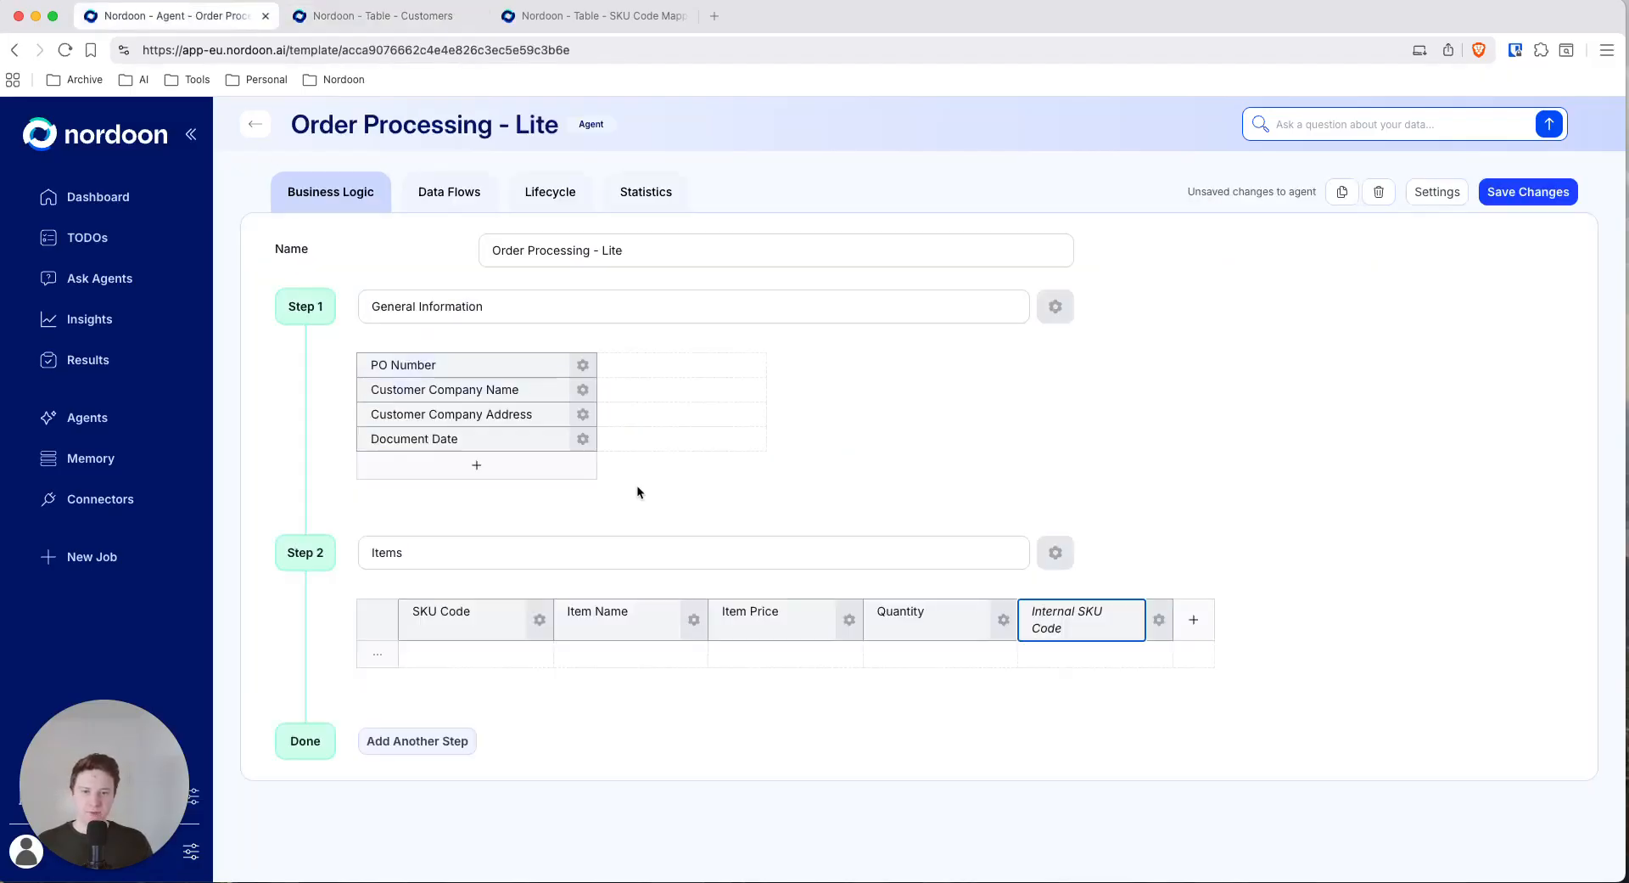
Add a field named Customer ID to the General Information step and set its type to Lookup.
left_click(512, 472)
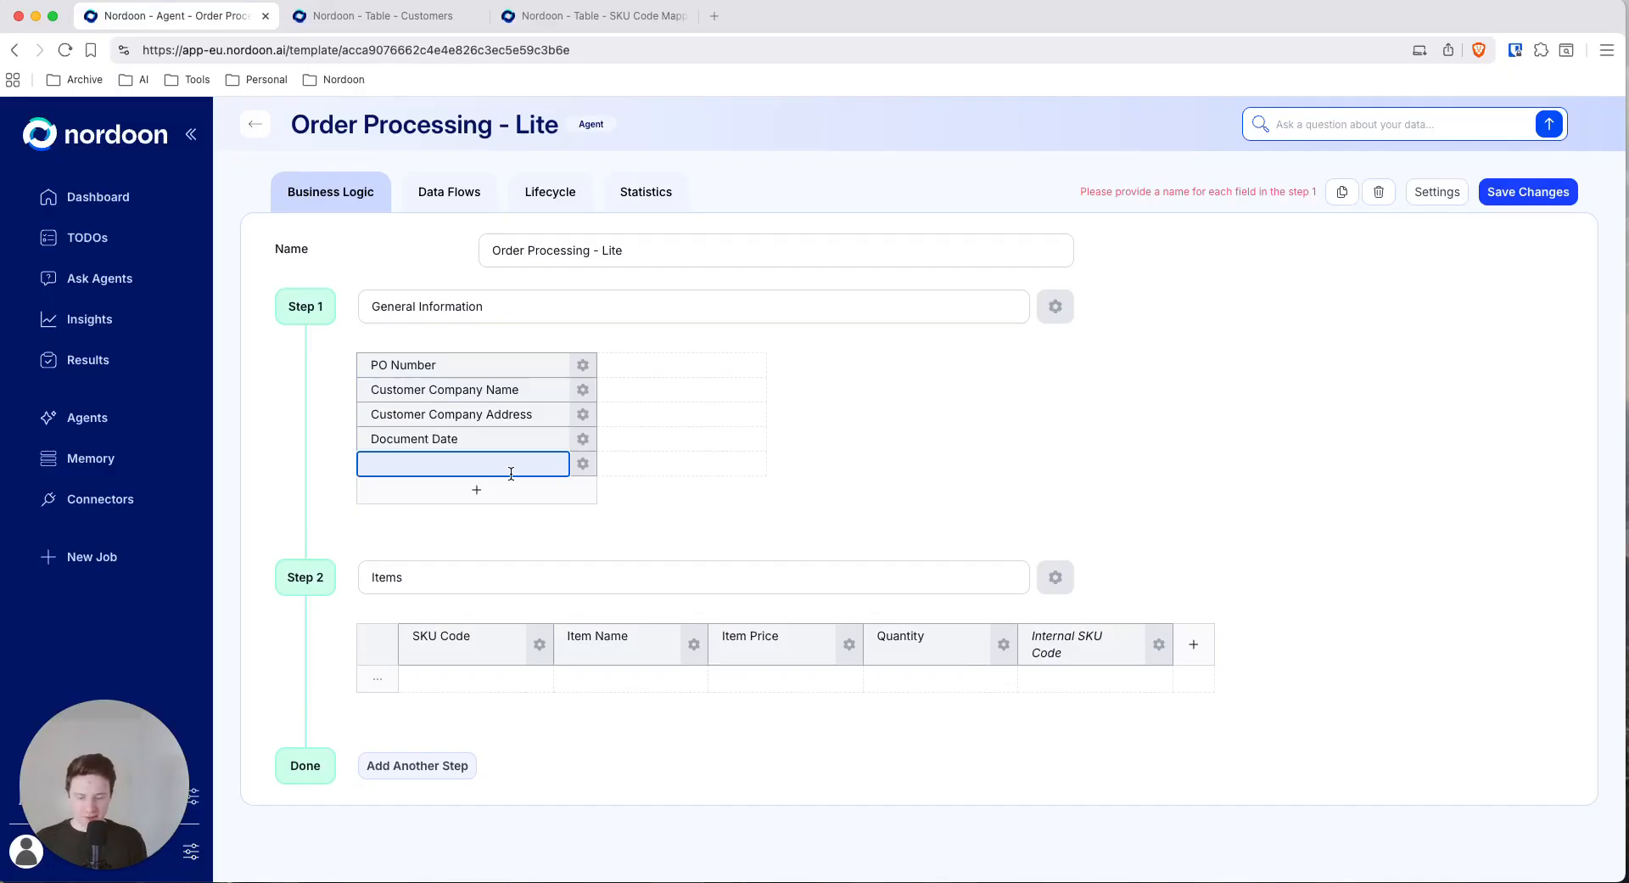
type("Customer ID")
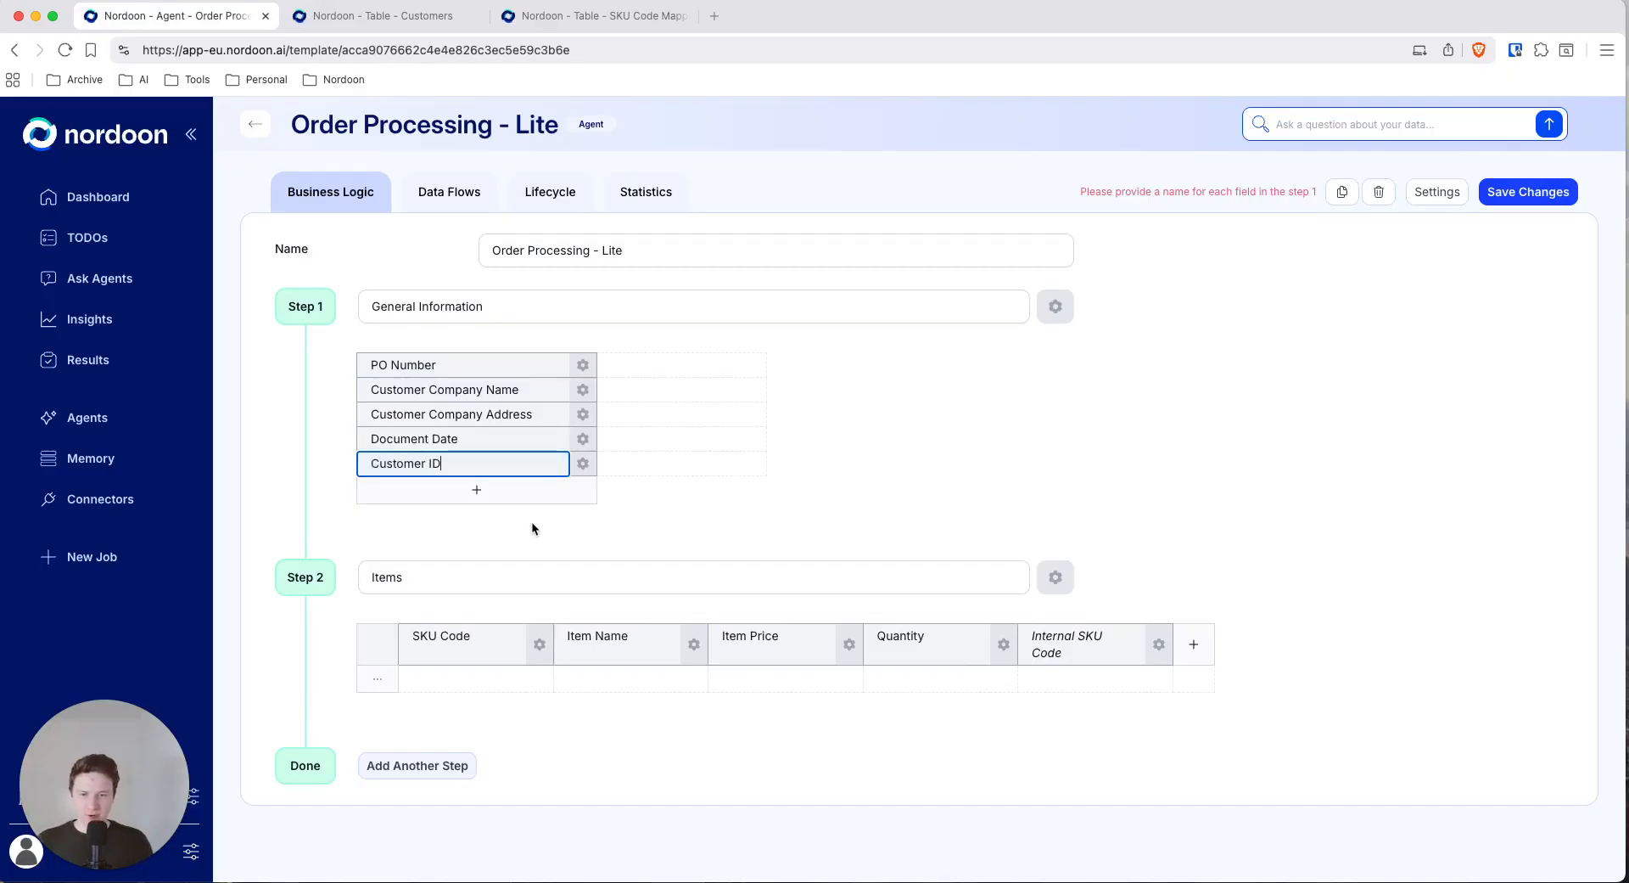
left_click(582, 463)
left_click(1259, 313)
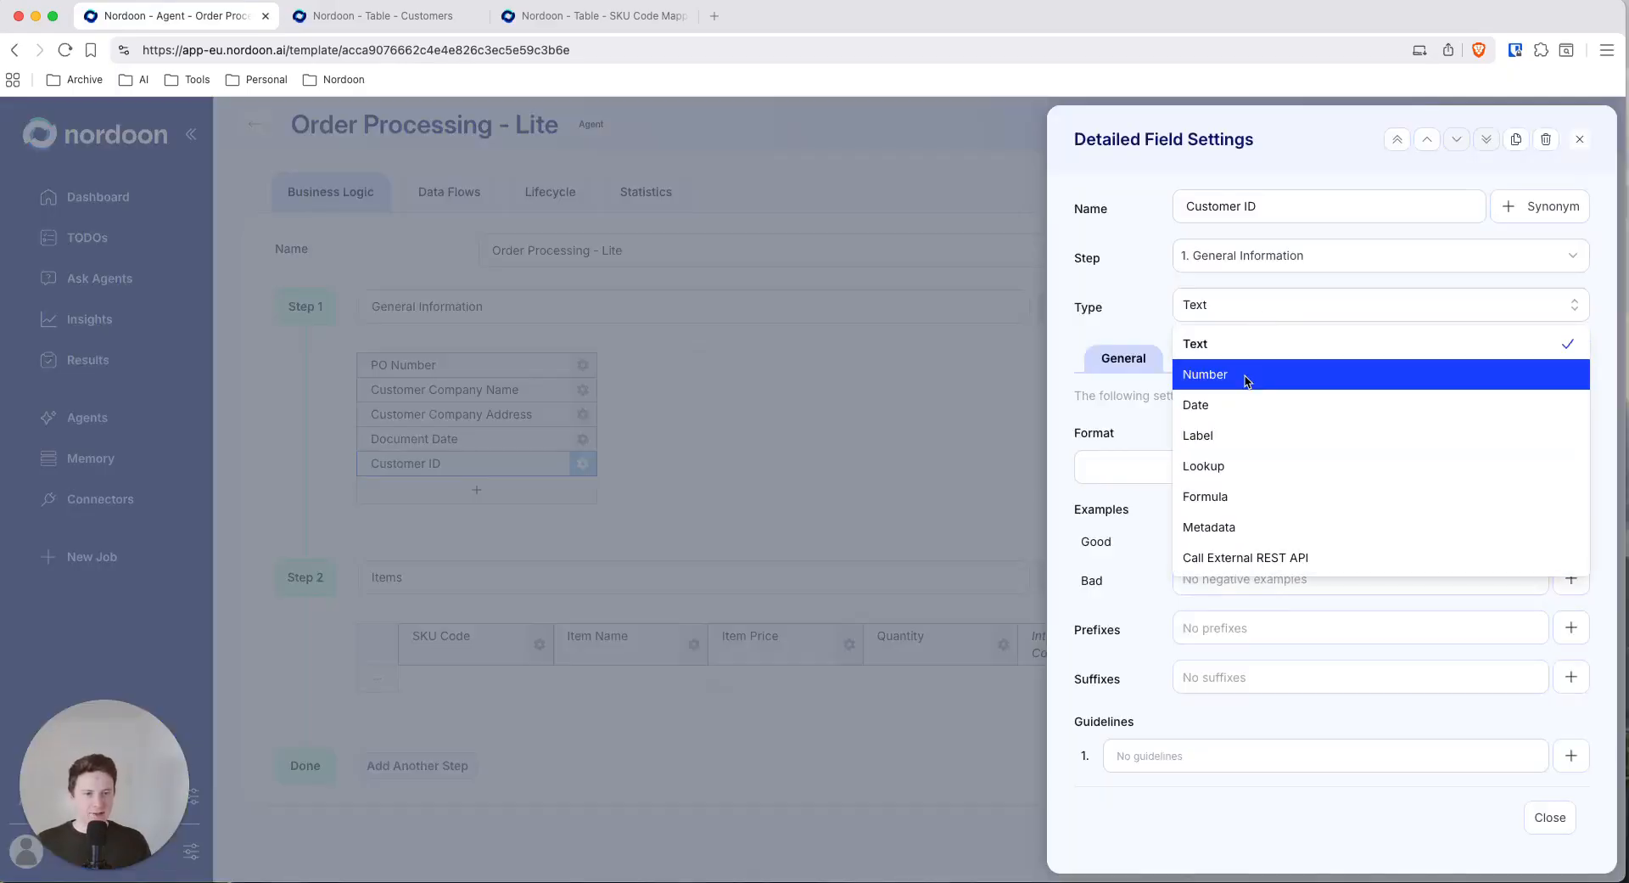
left_click(1239, 480)
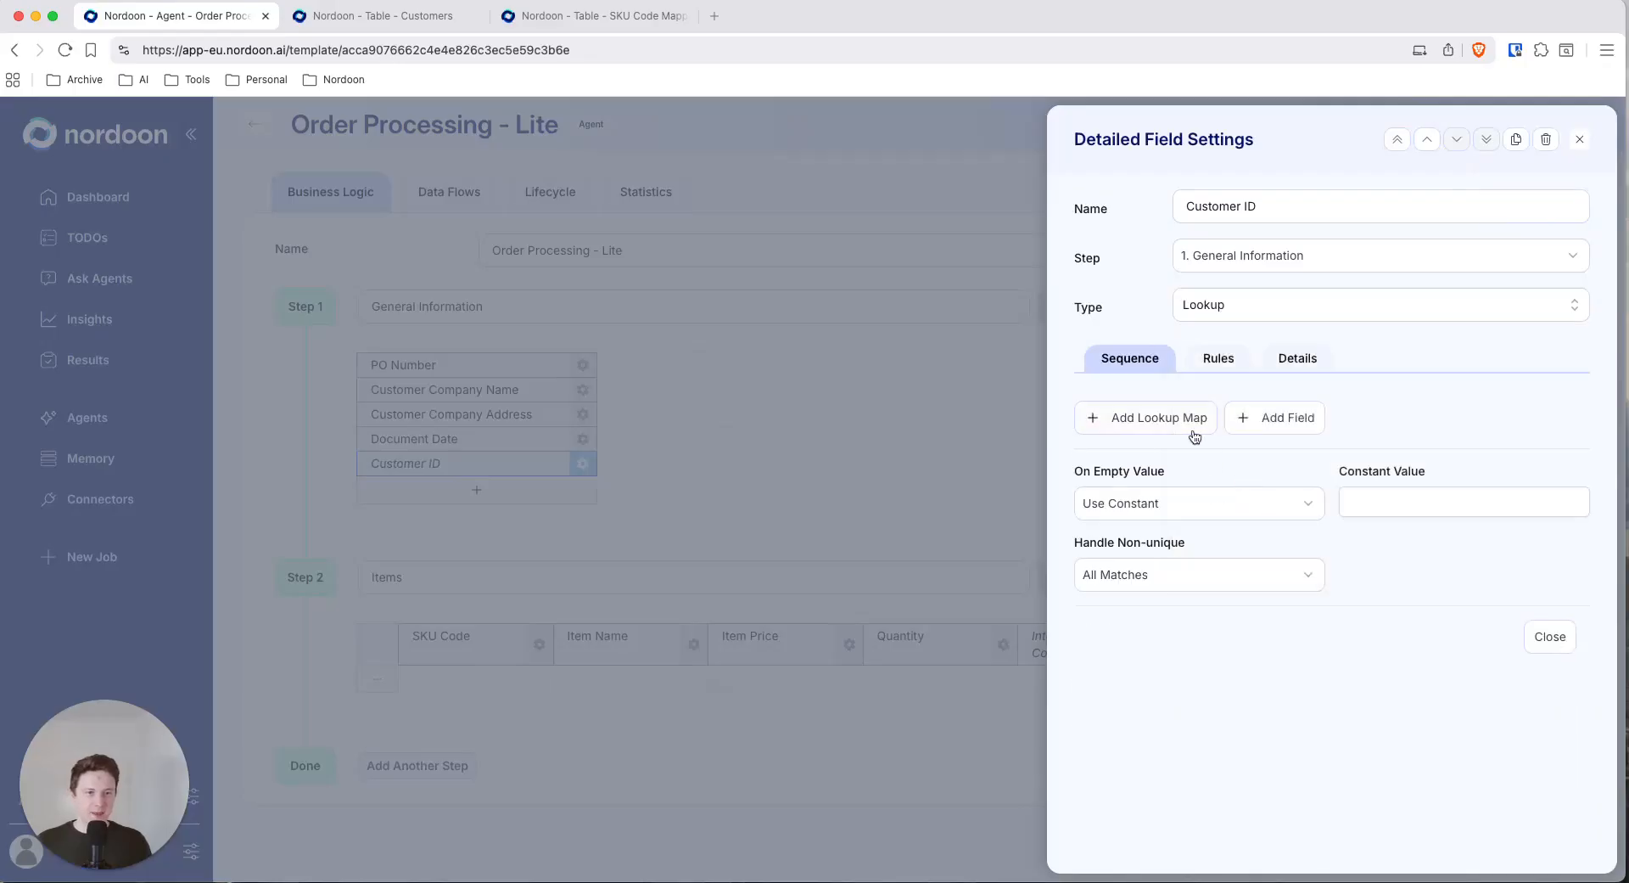
Add a lookup map to the Customer ID field with Customers as the lookup table and E - Ident as the lookup value.
left_click(1168, 421)
scroll(1188, 386, "down", 2)
left_click(1196, 386)
left_click(1193, 507)
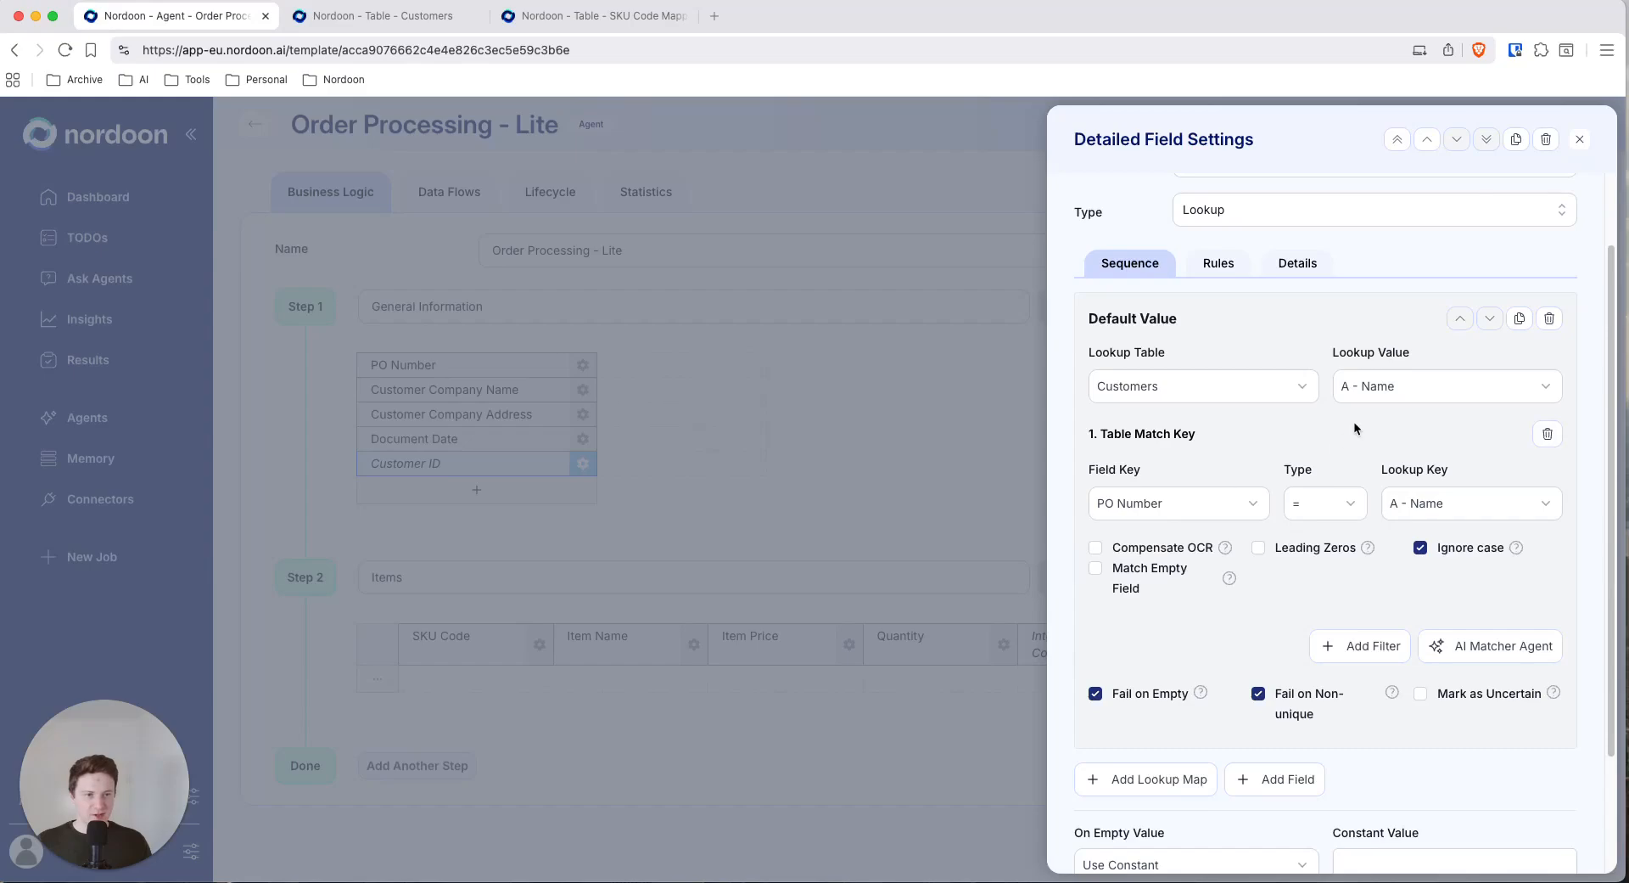
left_click(1366, 387)
left_click(1386, 540)
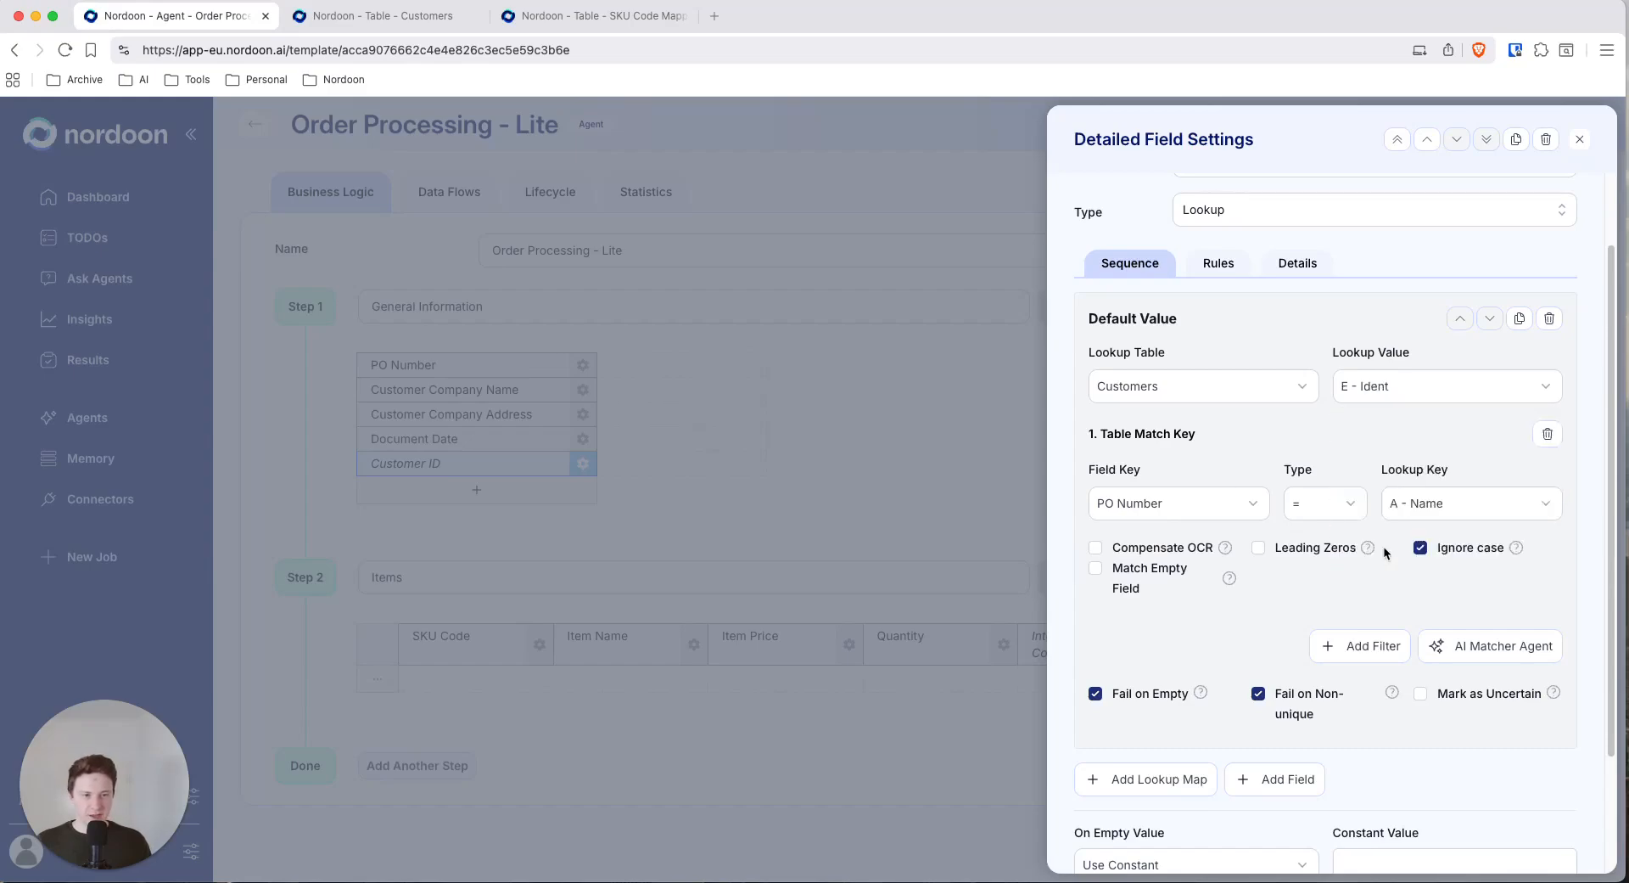
Replace the table match key of the Customer ID lookup with an AI Matcher Agent.
left_click(1546, 434)
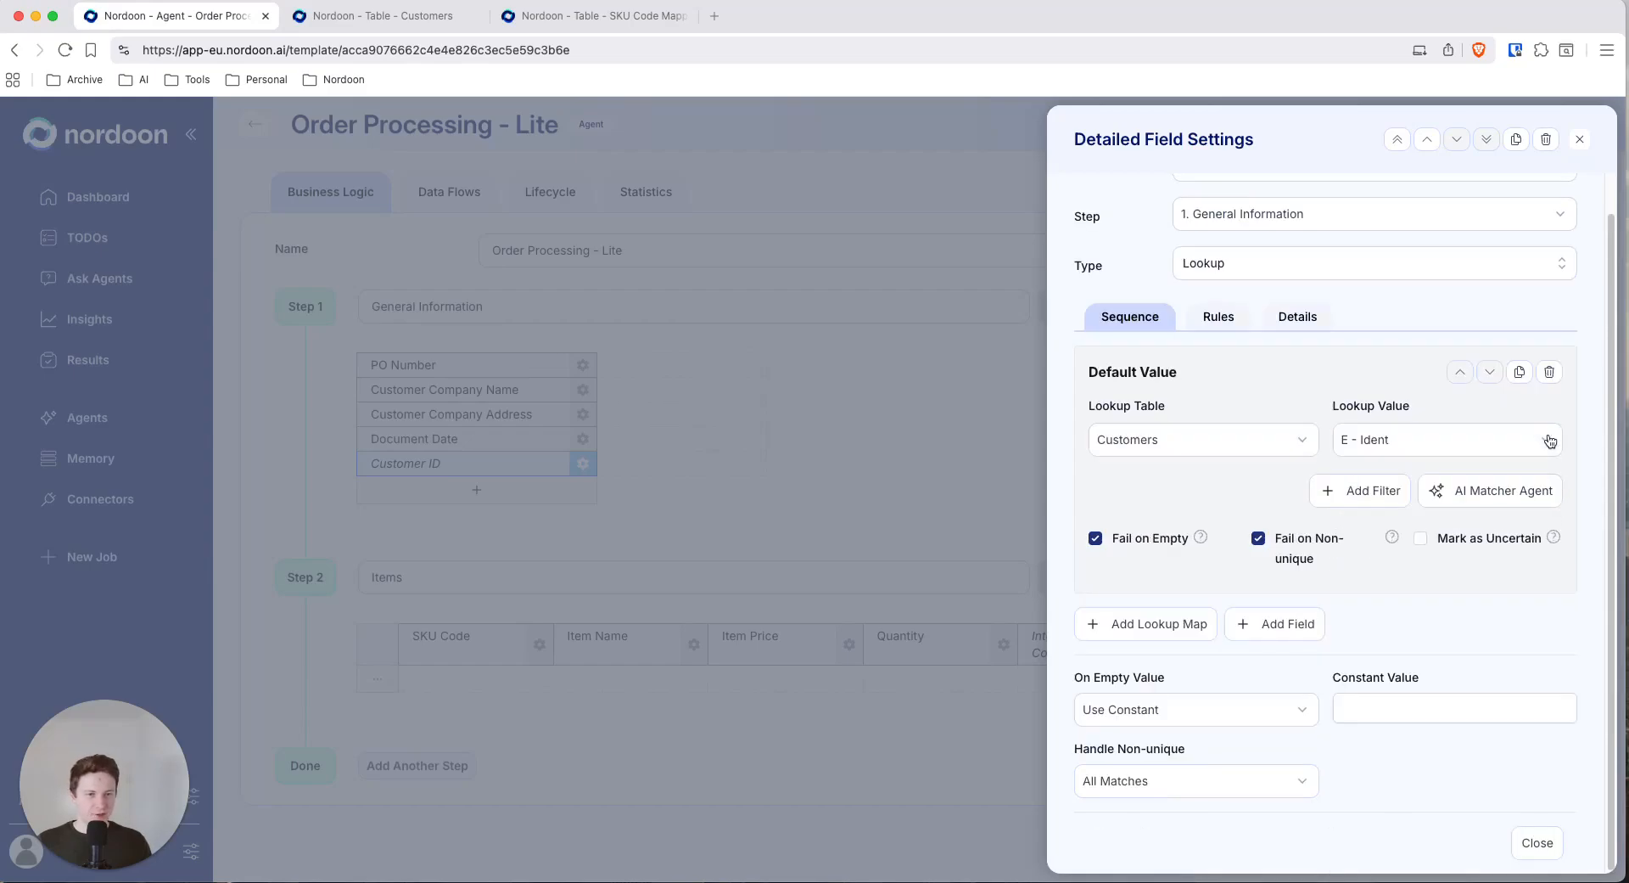
left_click(1473, 495)
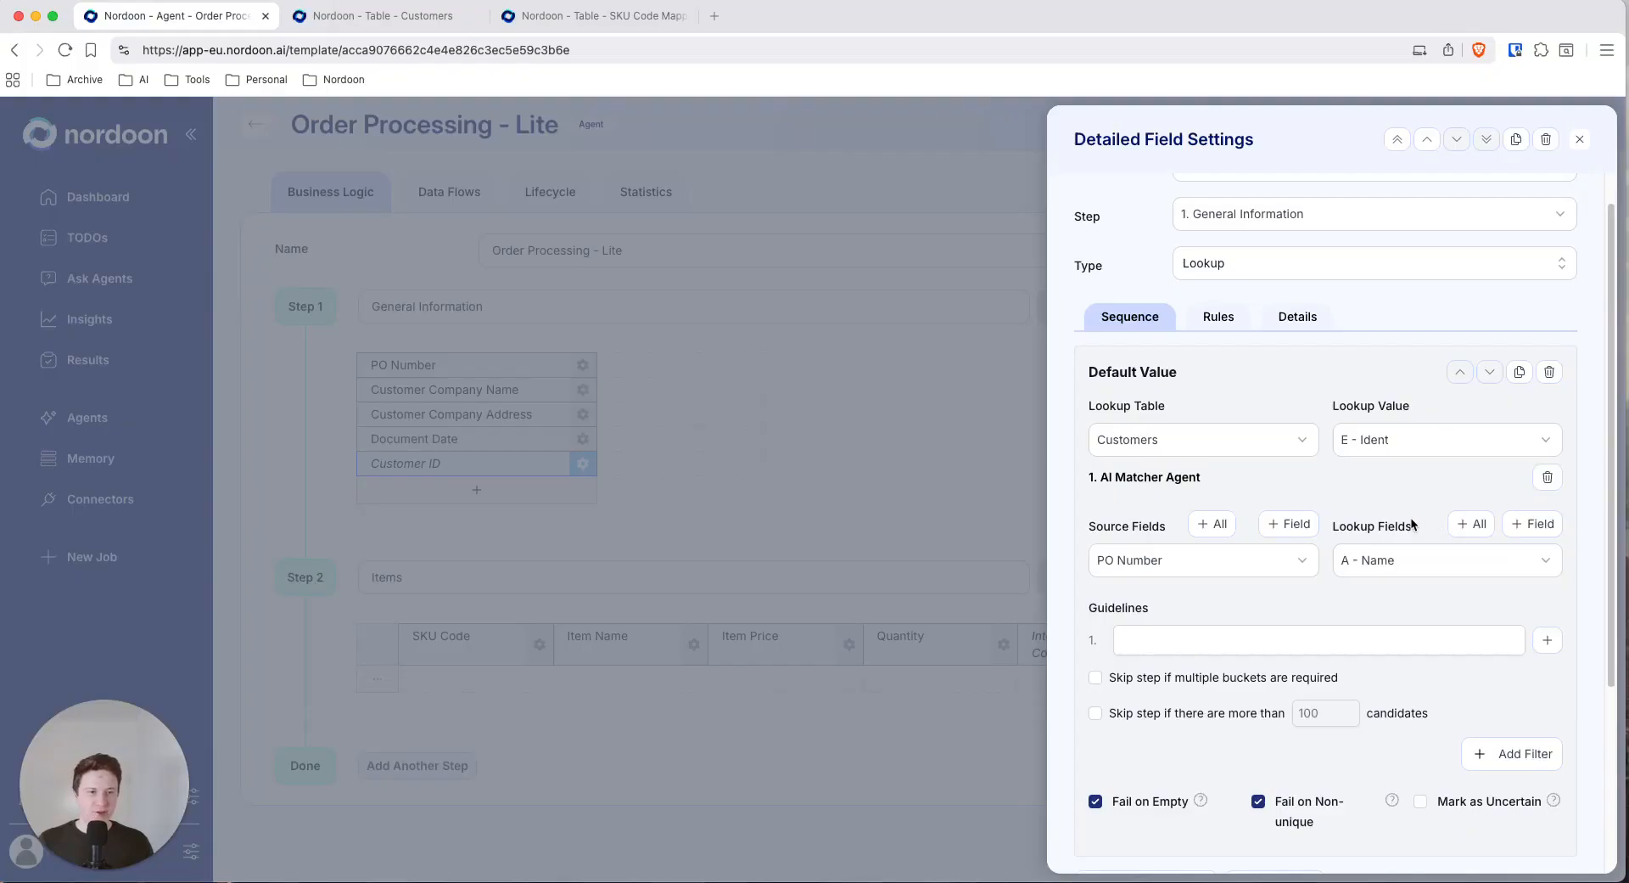
scroll(1273, 459, "down", 2)
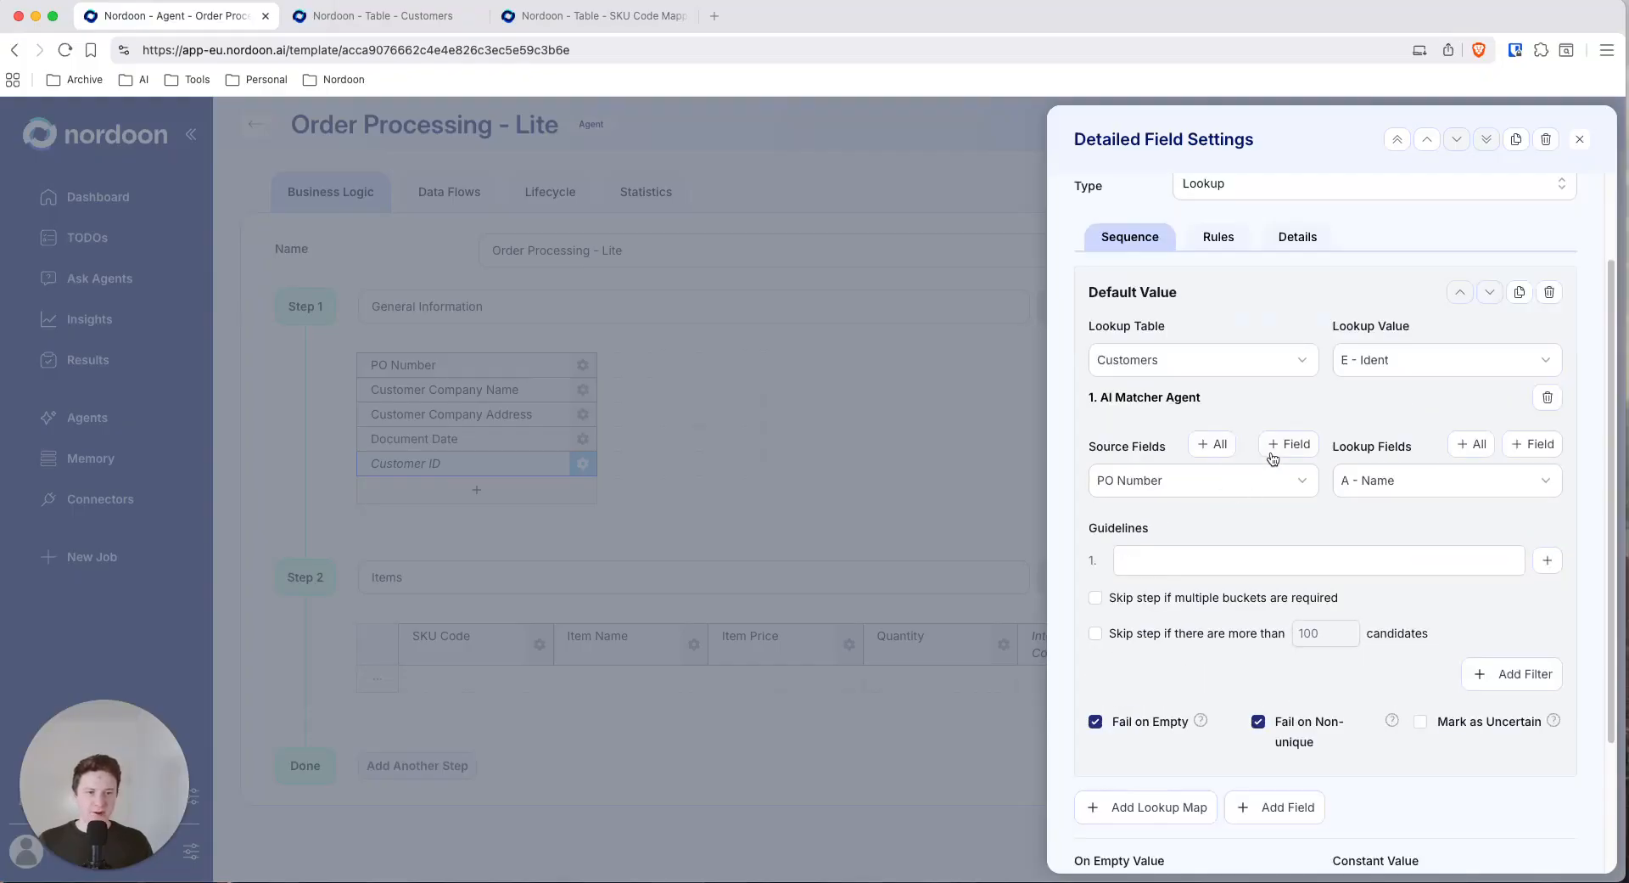
Set the AI Matcher Agent's source fields to Customer Company Name and Customer Company Address.
left_click(1168, 482)
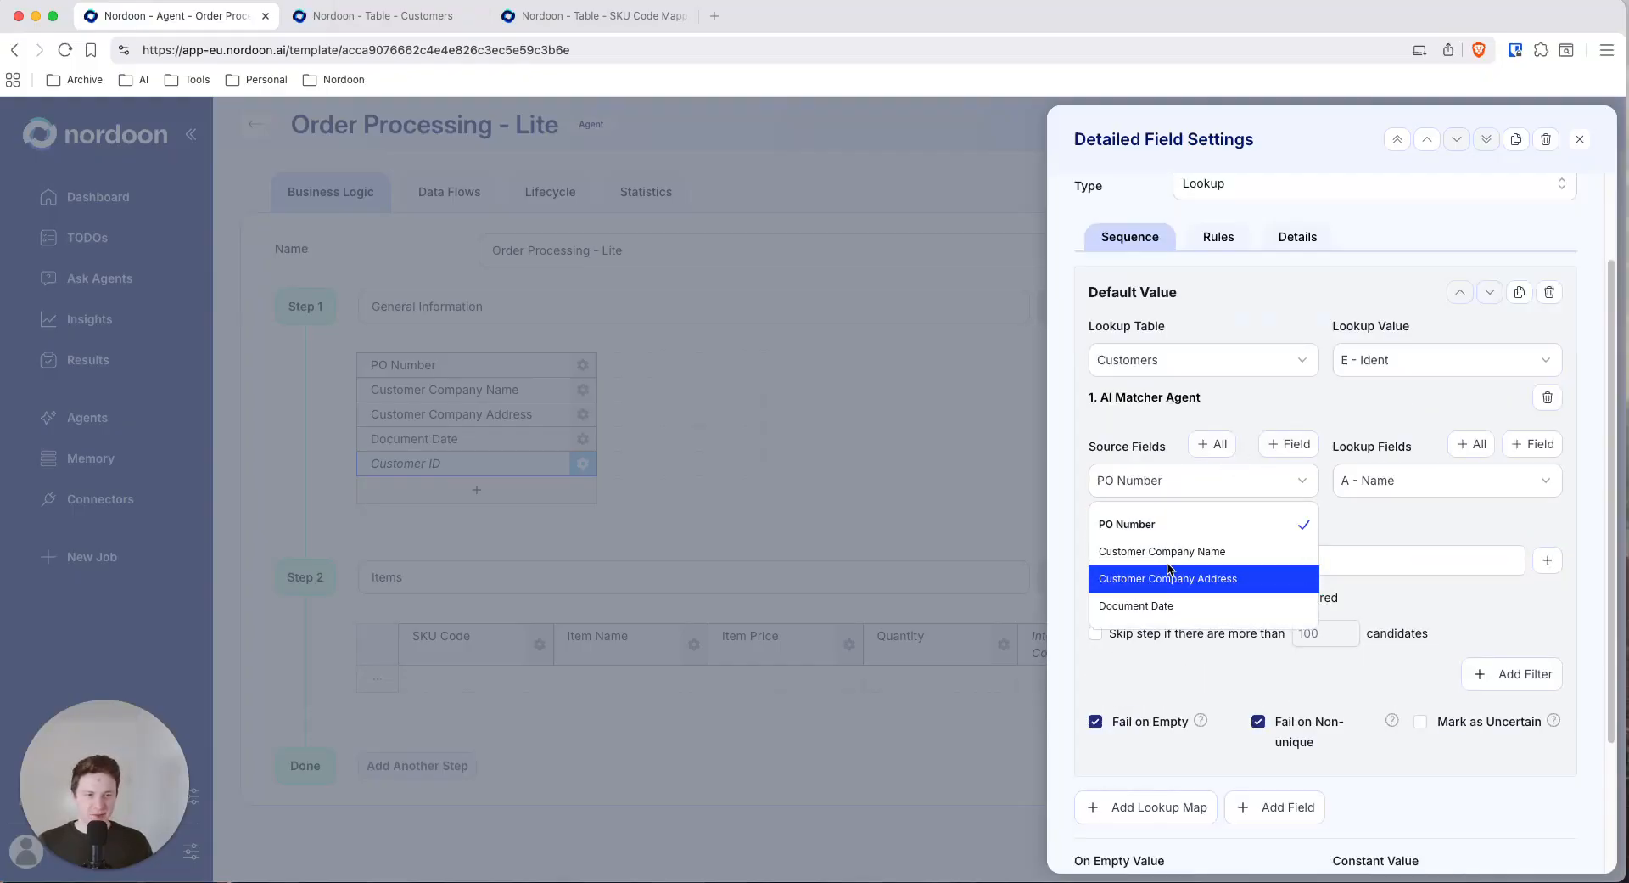
left_click(1170, 552)
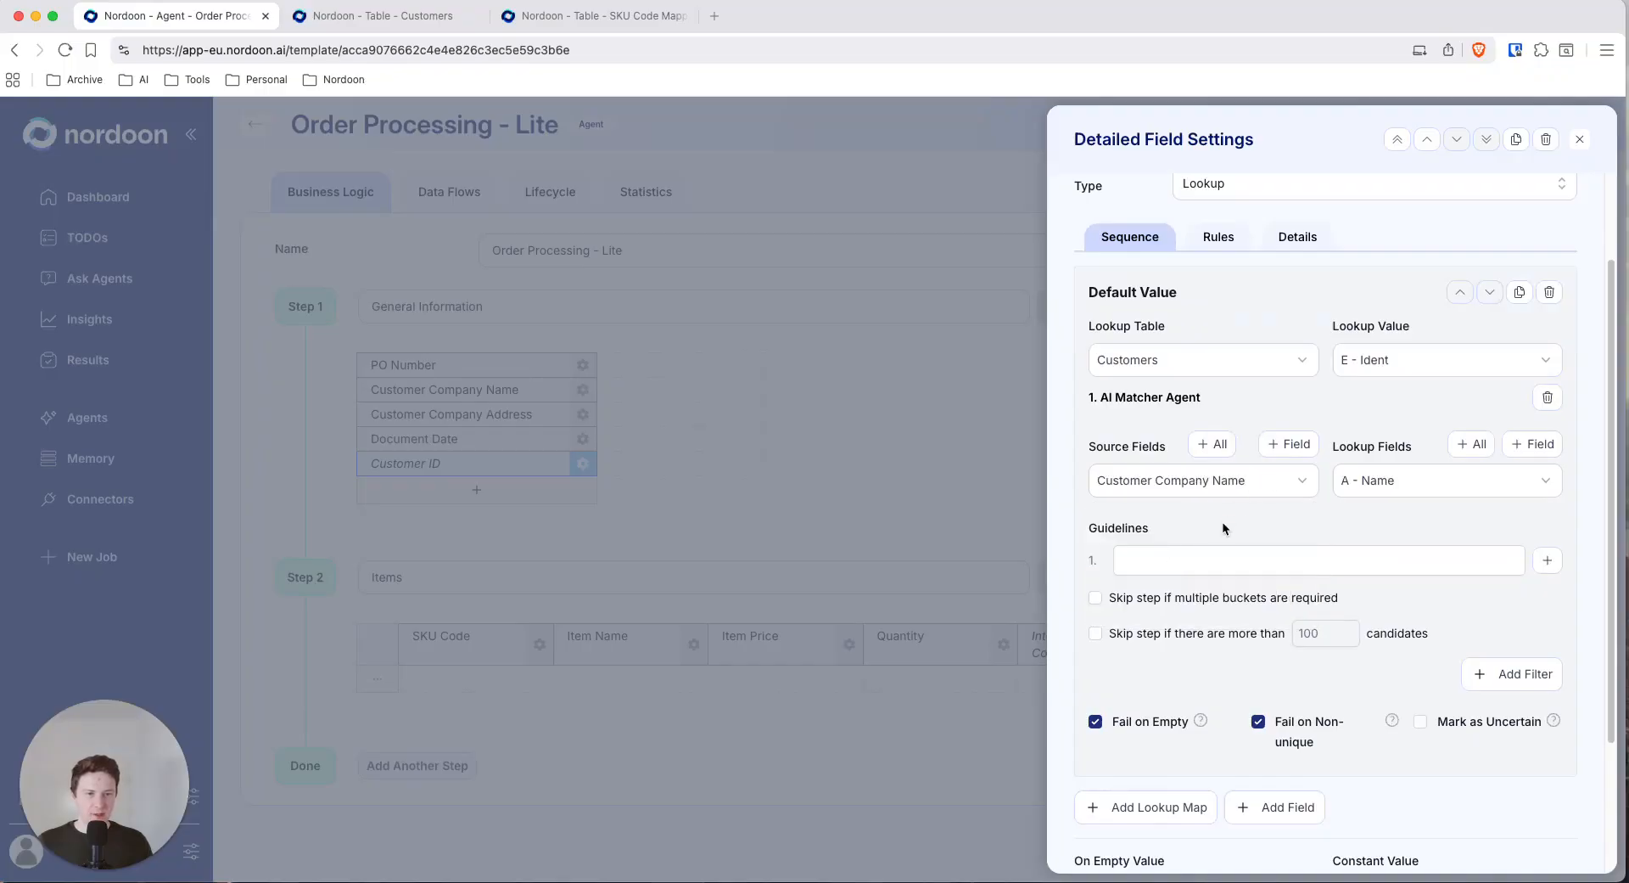
left_click(1283, 446)
left_click(1176, 530)
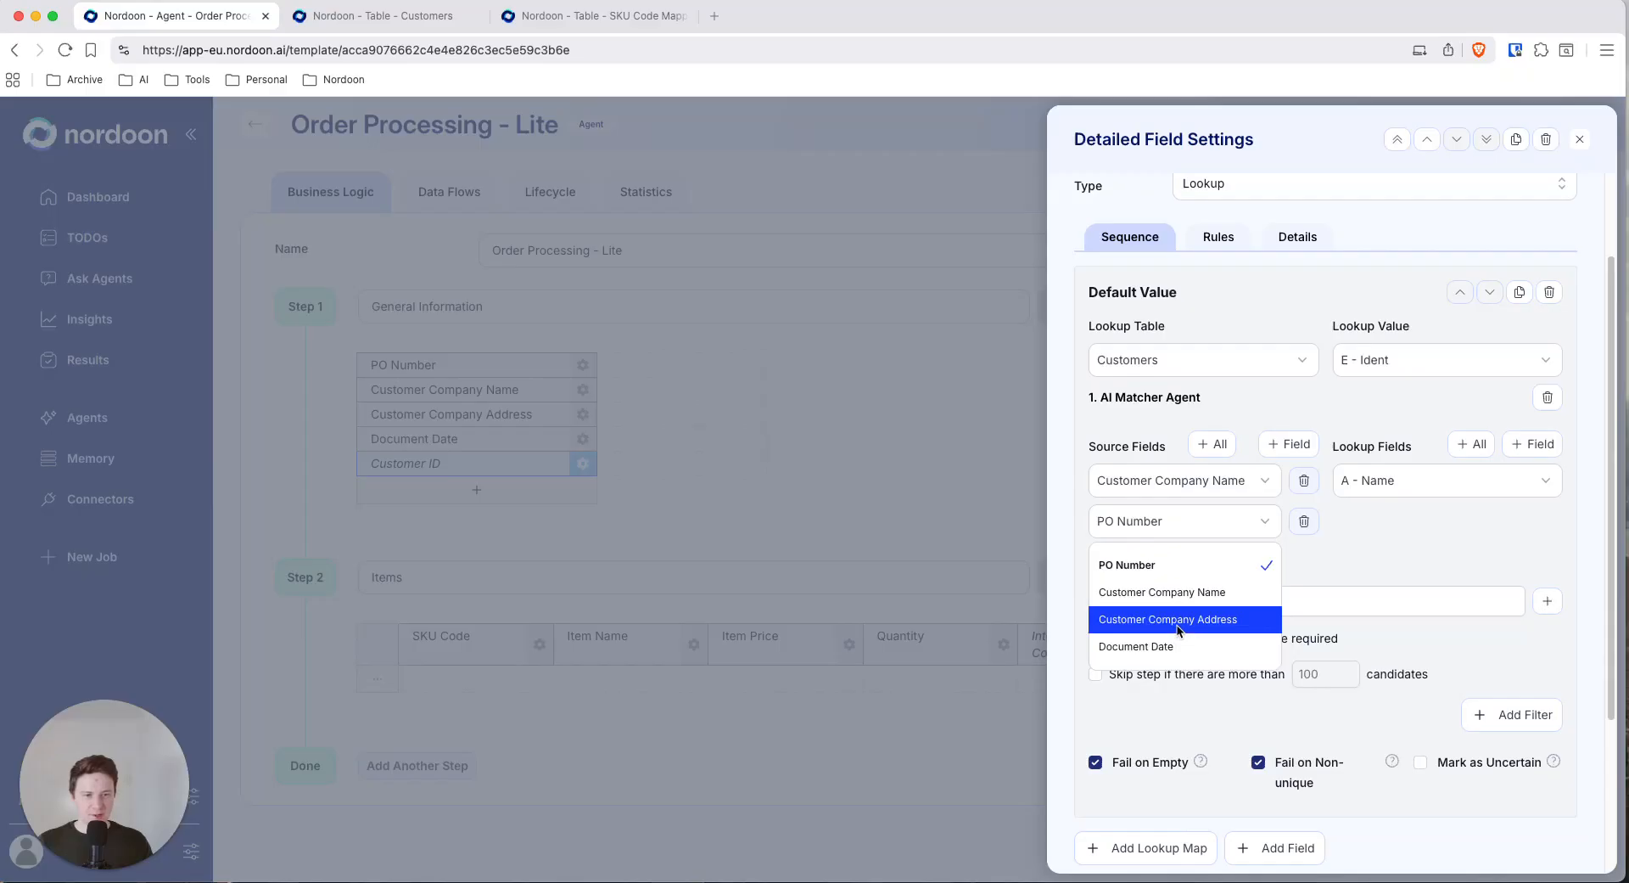
left_click(1178, 630)
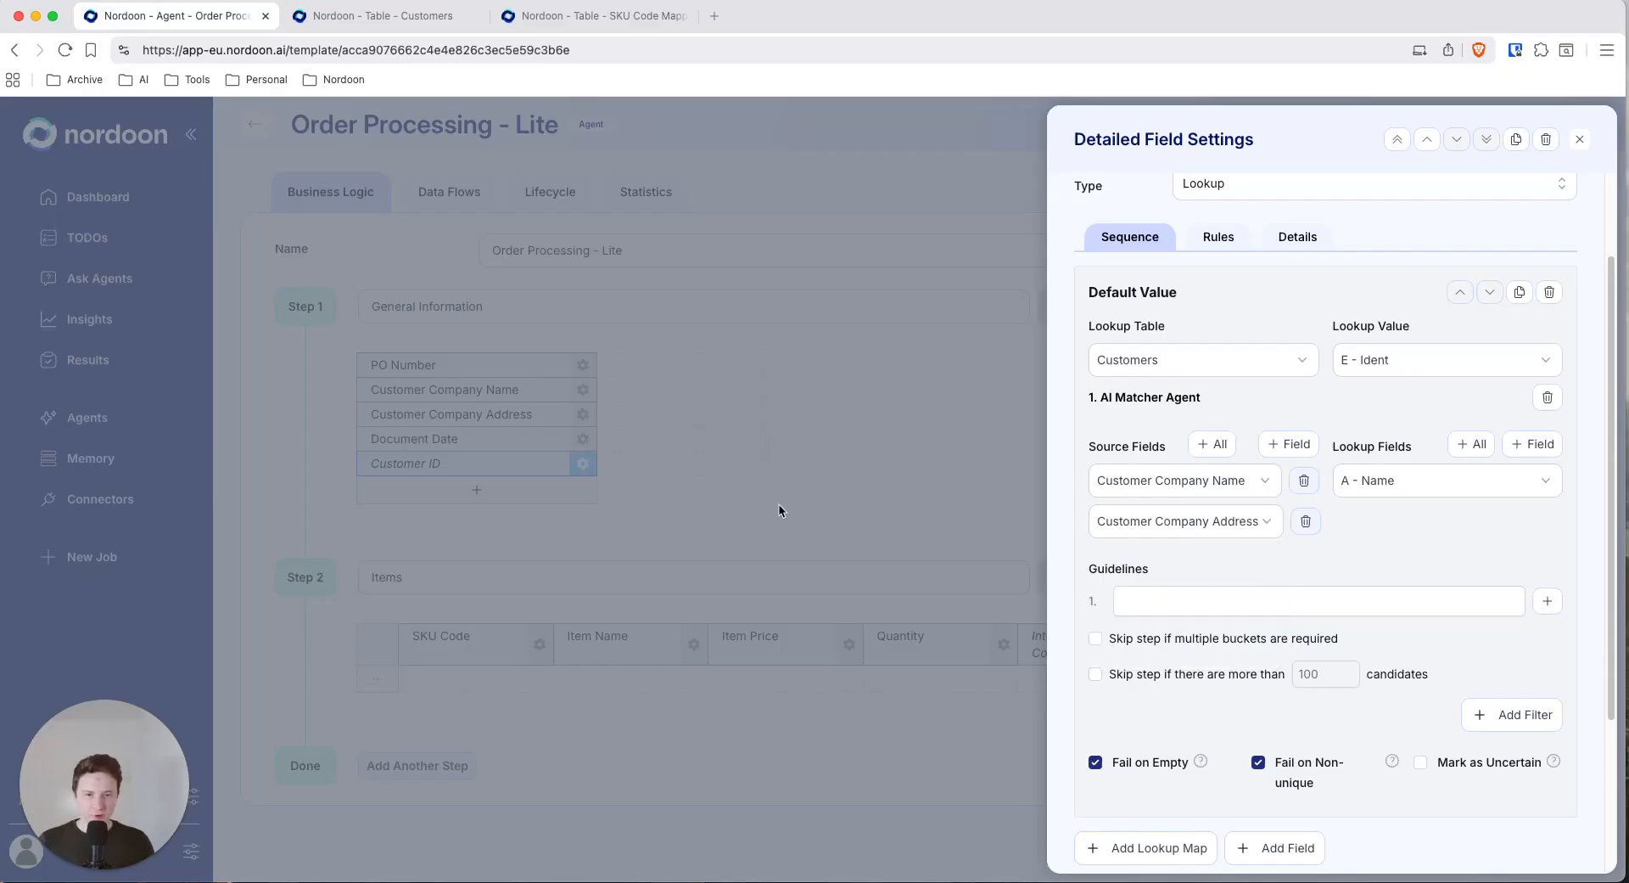
Add all Customers columns as lookup fields and remove E - Ident and F - EAN, leaving Name, Address, City and Country.
left_click(1528, 448)
left_click(1474, 444)
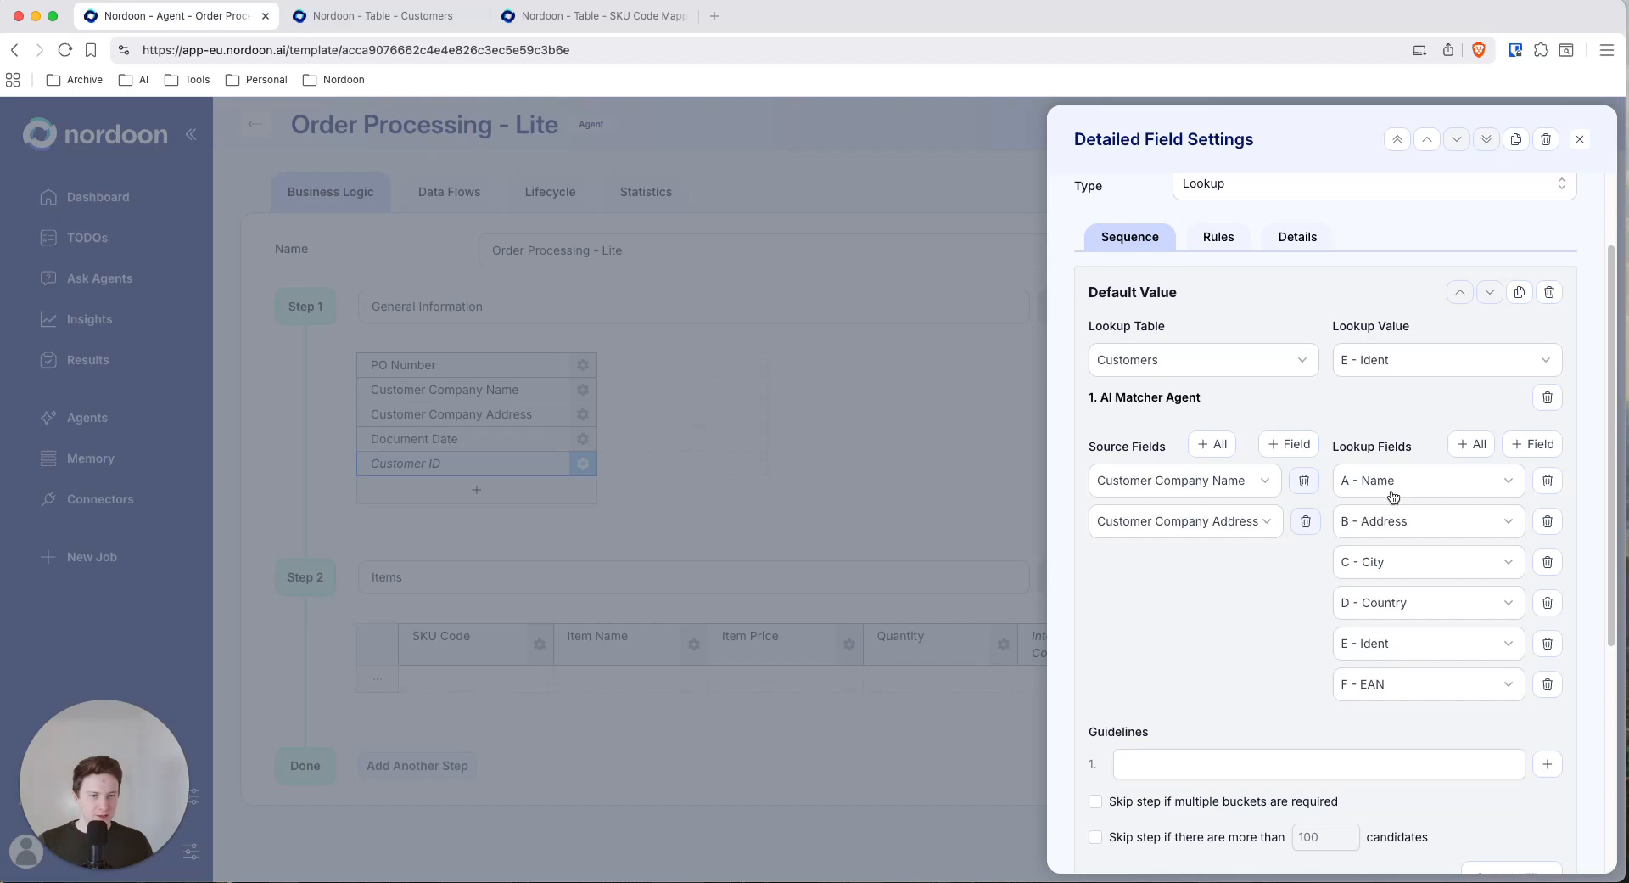
left_click(1550, 645)
left_click(1549, 645)
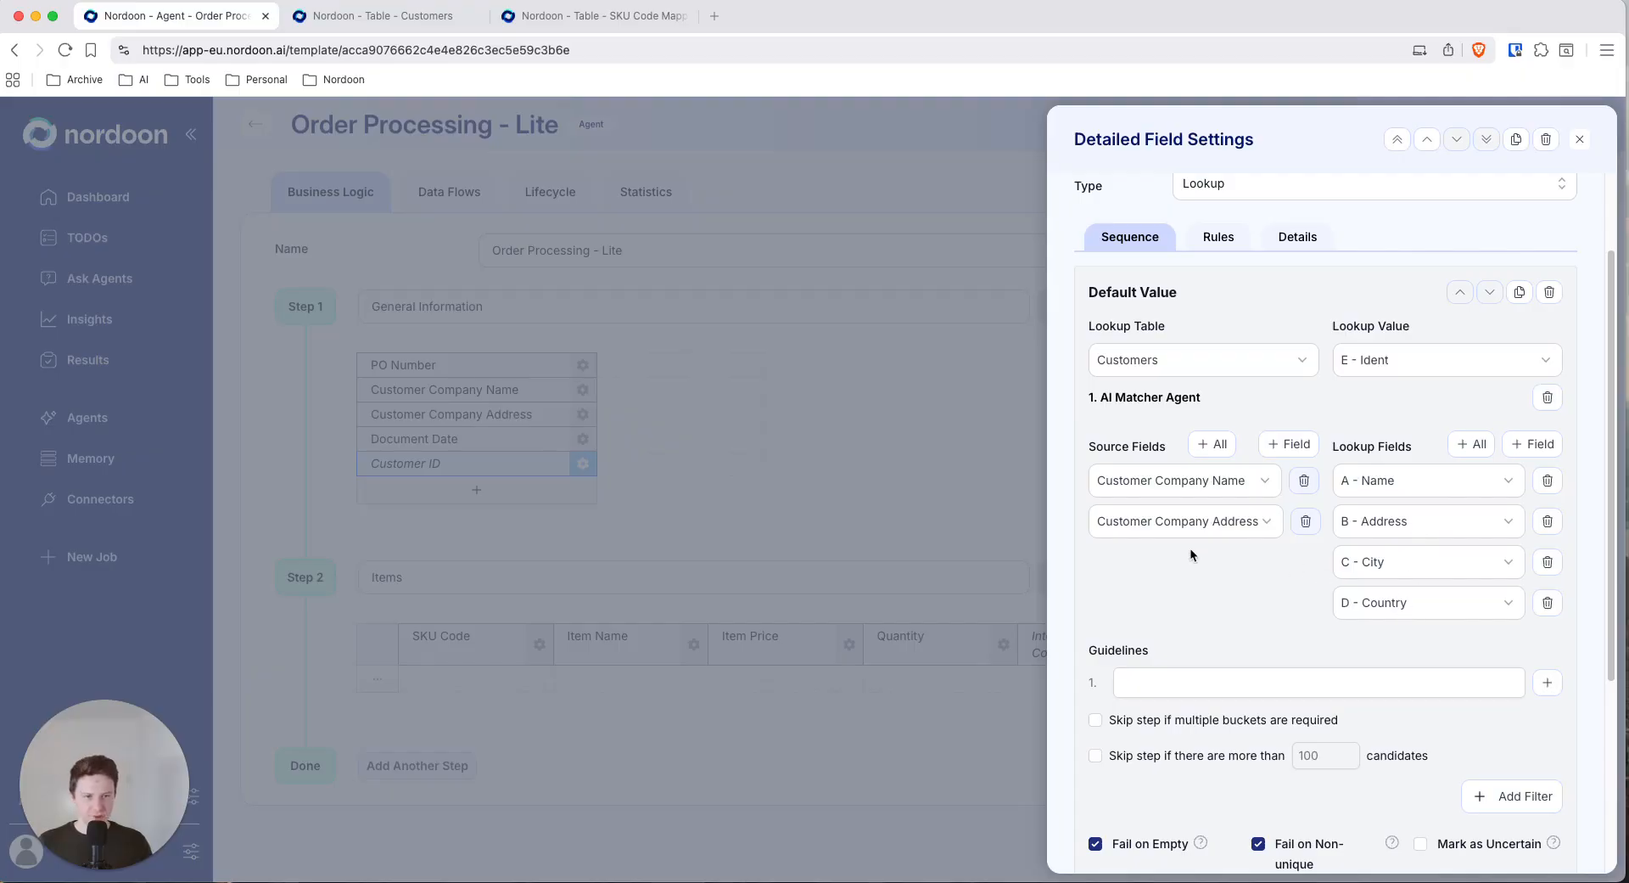
Close the Customer ID field settings and save the changes to the agent.
scroll(1190, 555, "down", 5)
left_click(1533, 844)
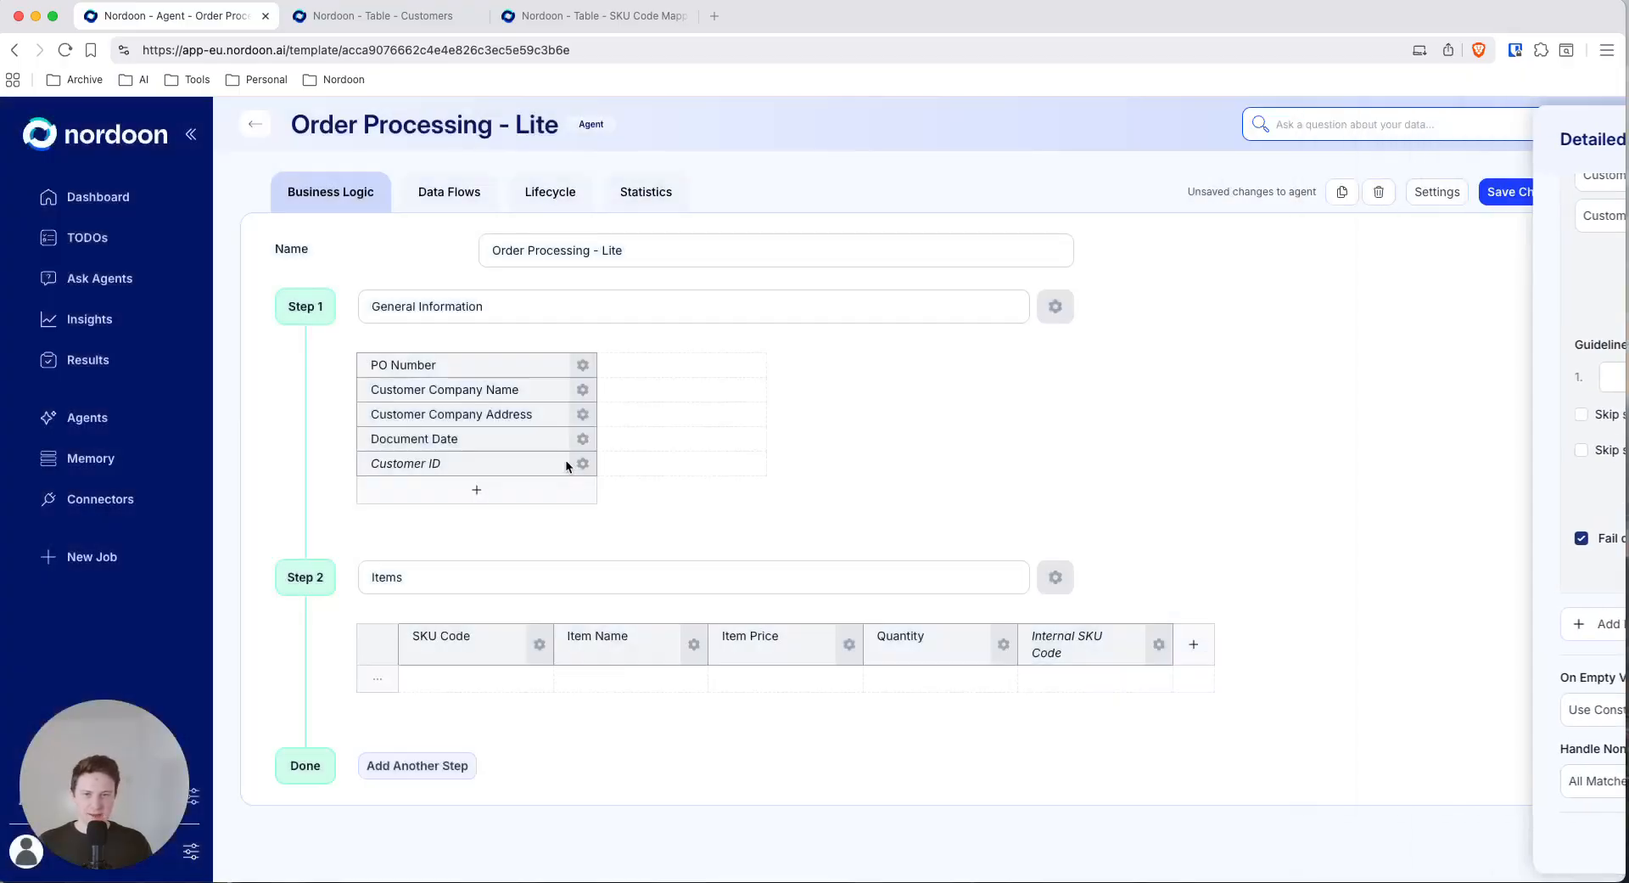
left_click(1508, 197)
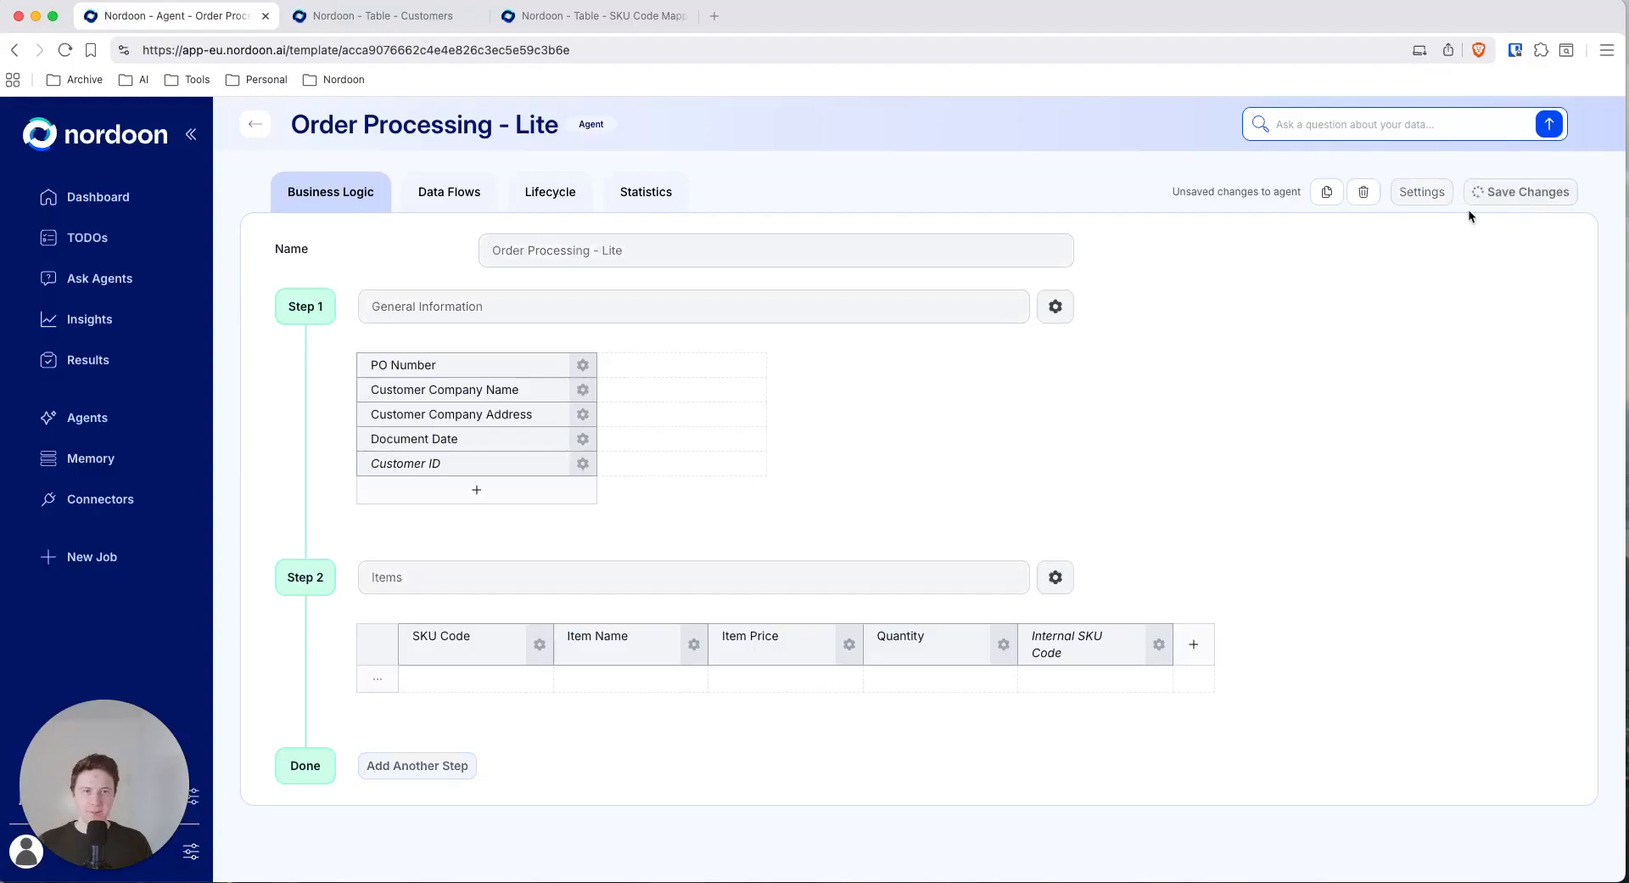
Run a new Order Processing - Lite Flow job on the file Dynamic Motors Corp_PO.pdf.
left_click(1533, 193)
left_click(1511, 227)
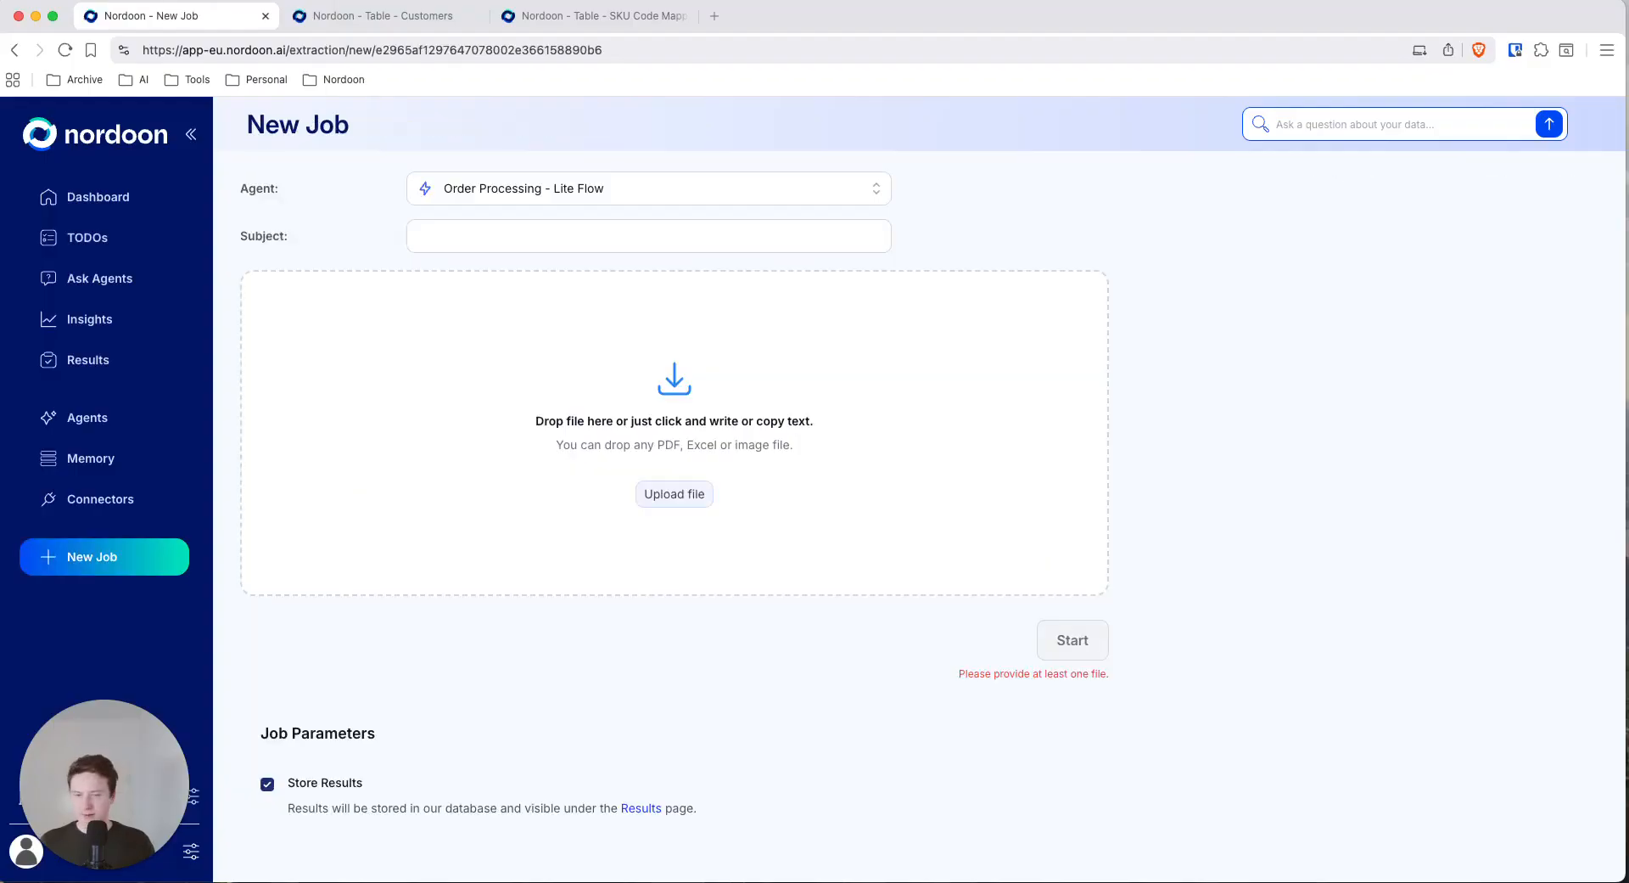
left_click_drag(2, 566, 595, 407)
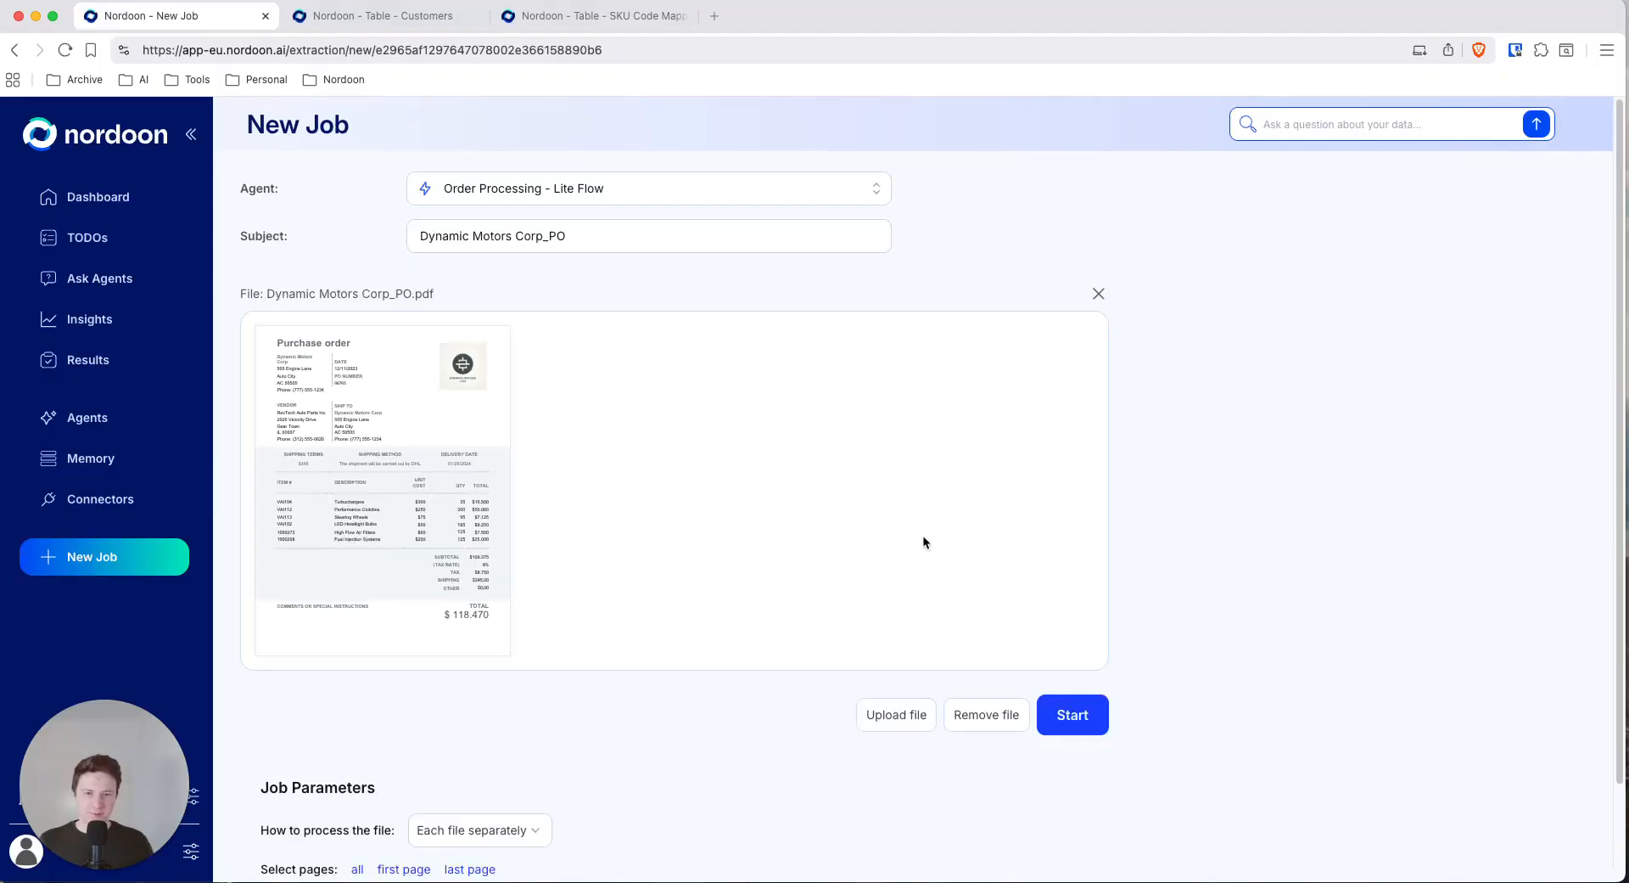
left_click(1062, 730)
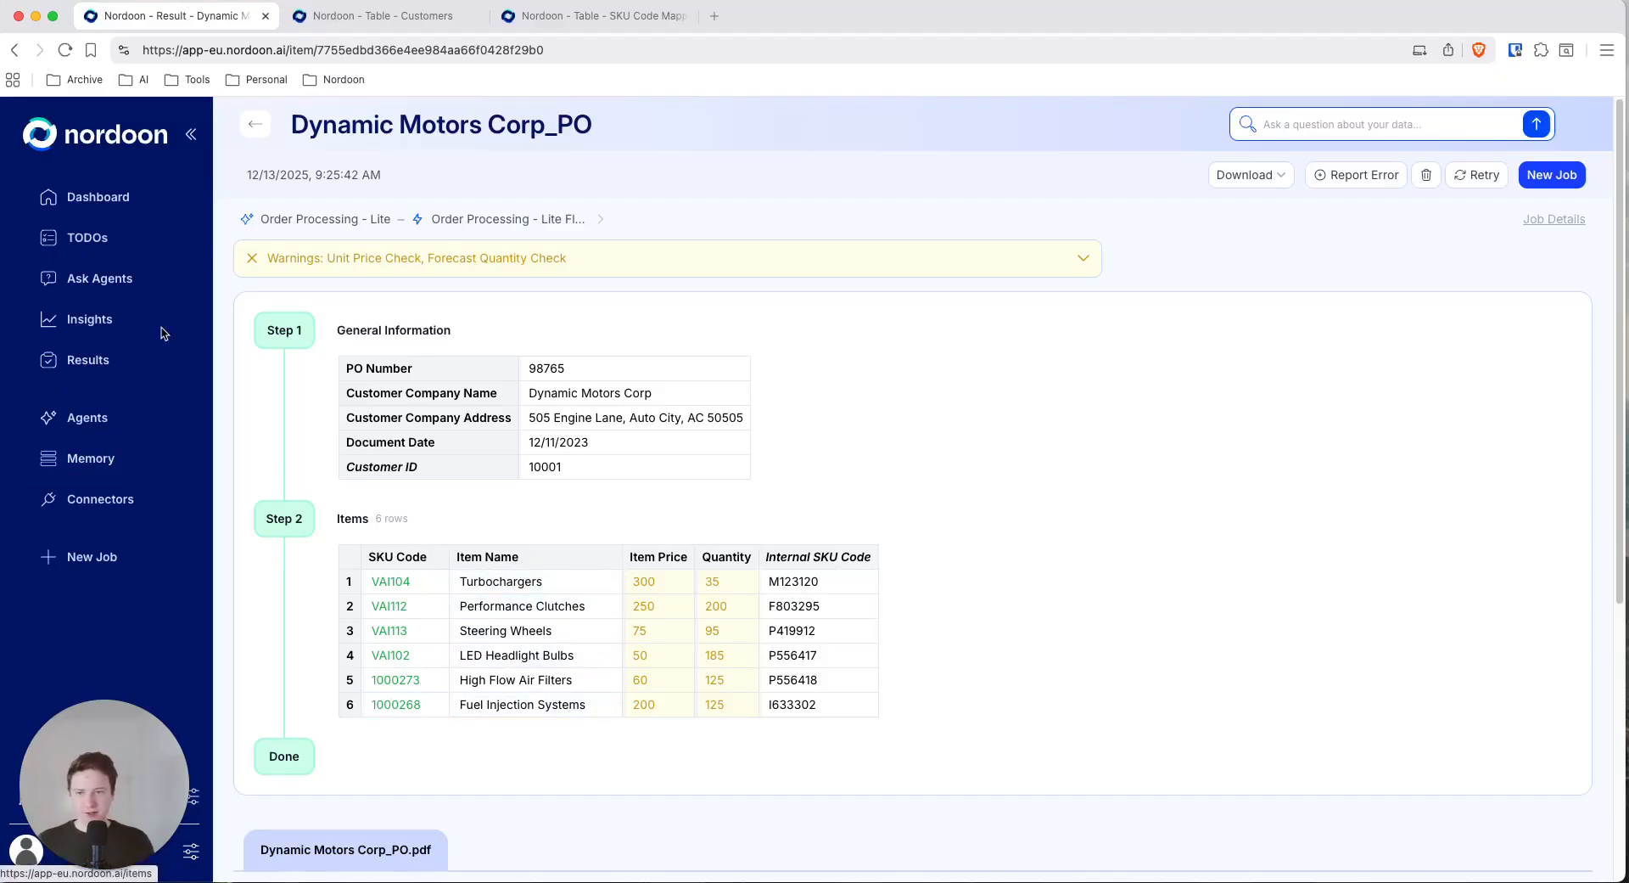
Start a new memory table and name it PO Positions Log.
left_click(314, 223)
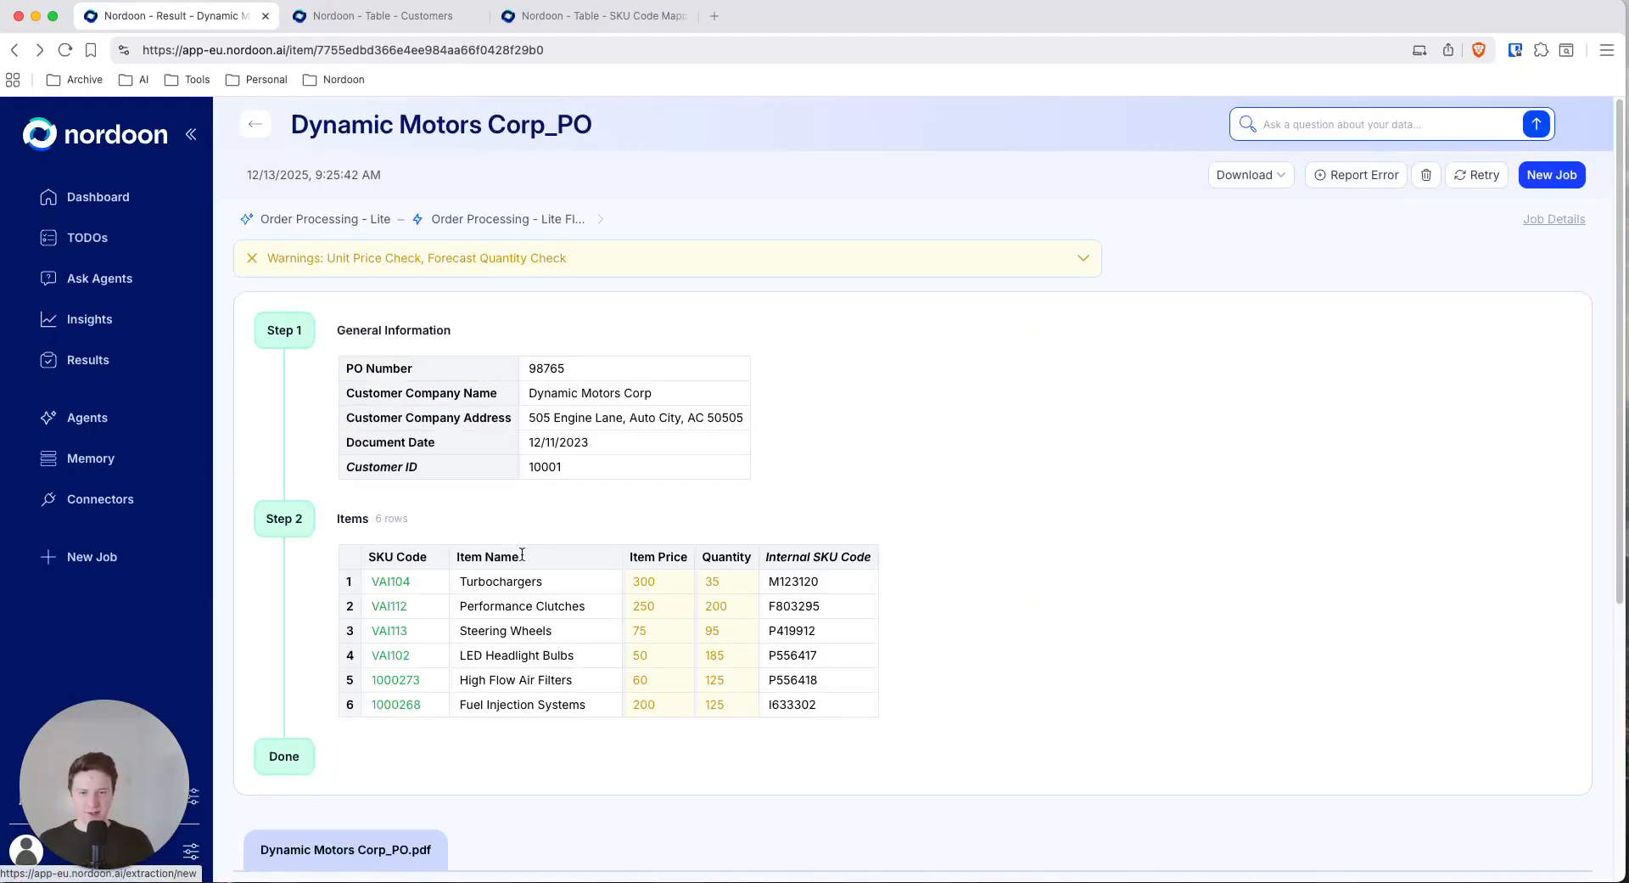
key("ctrl+Tab")
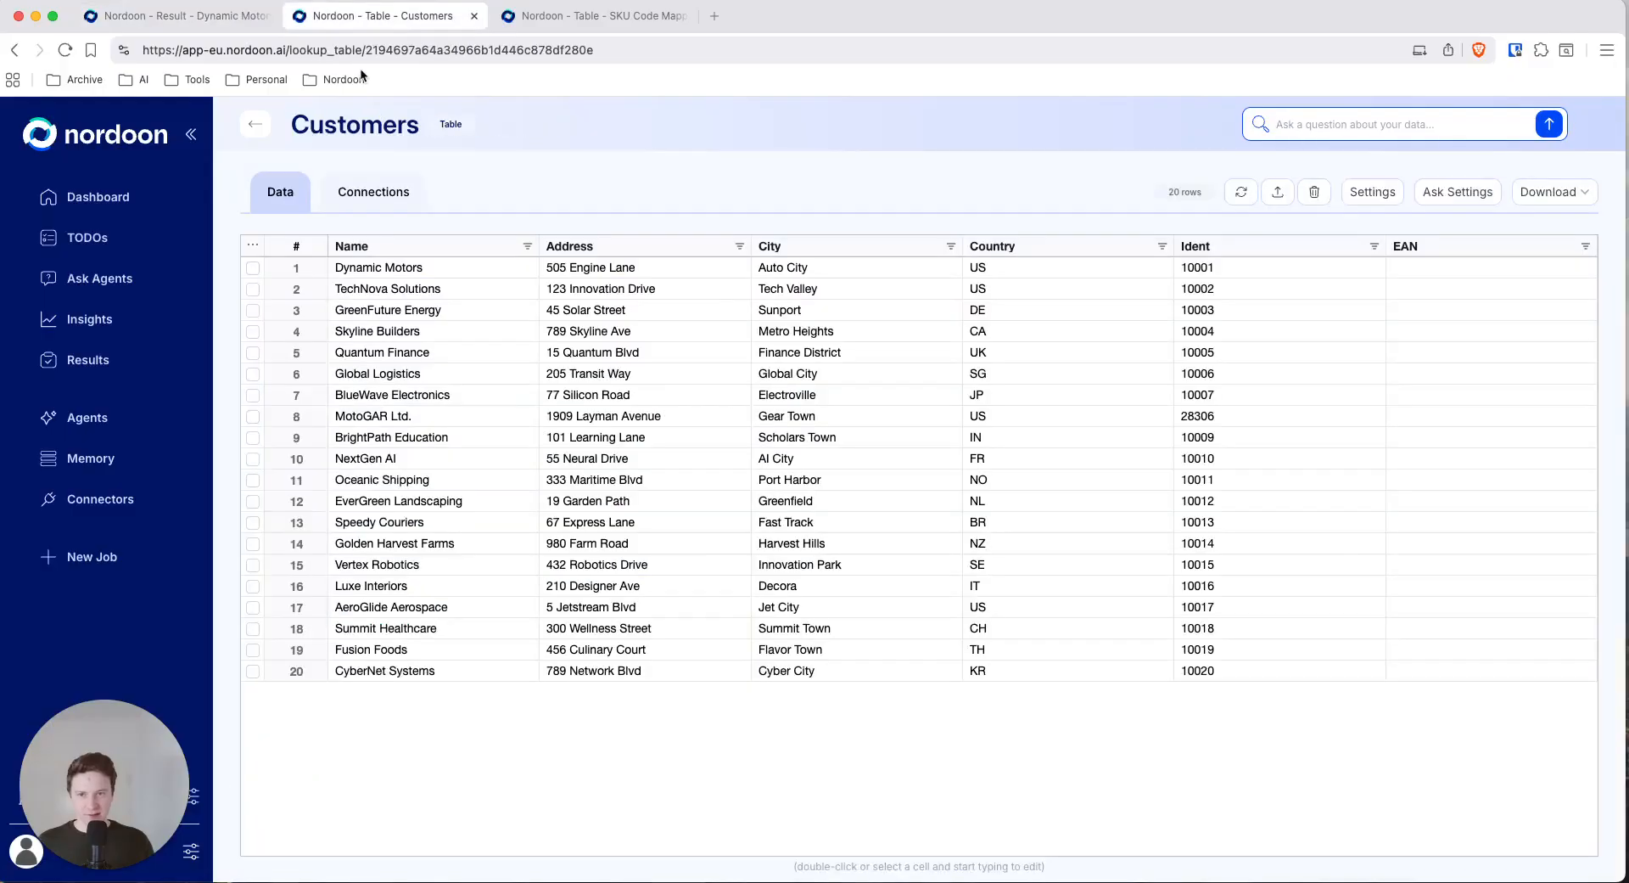
left_click(110, 458)
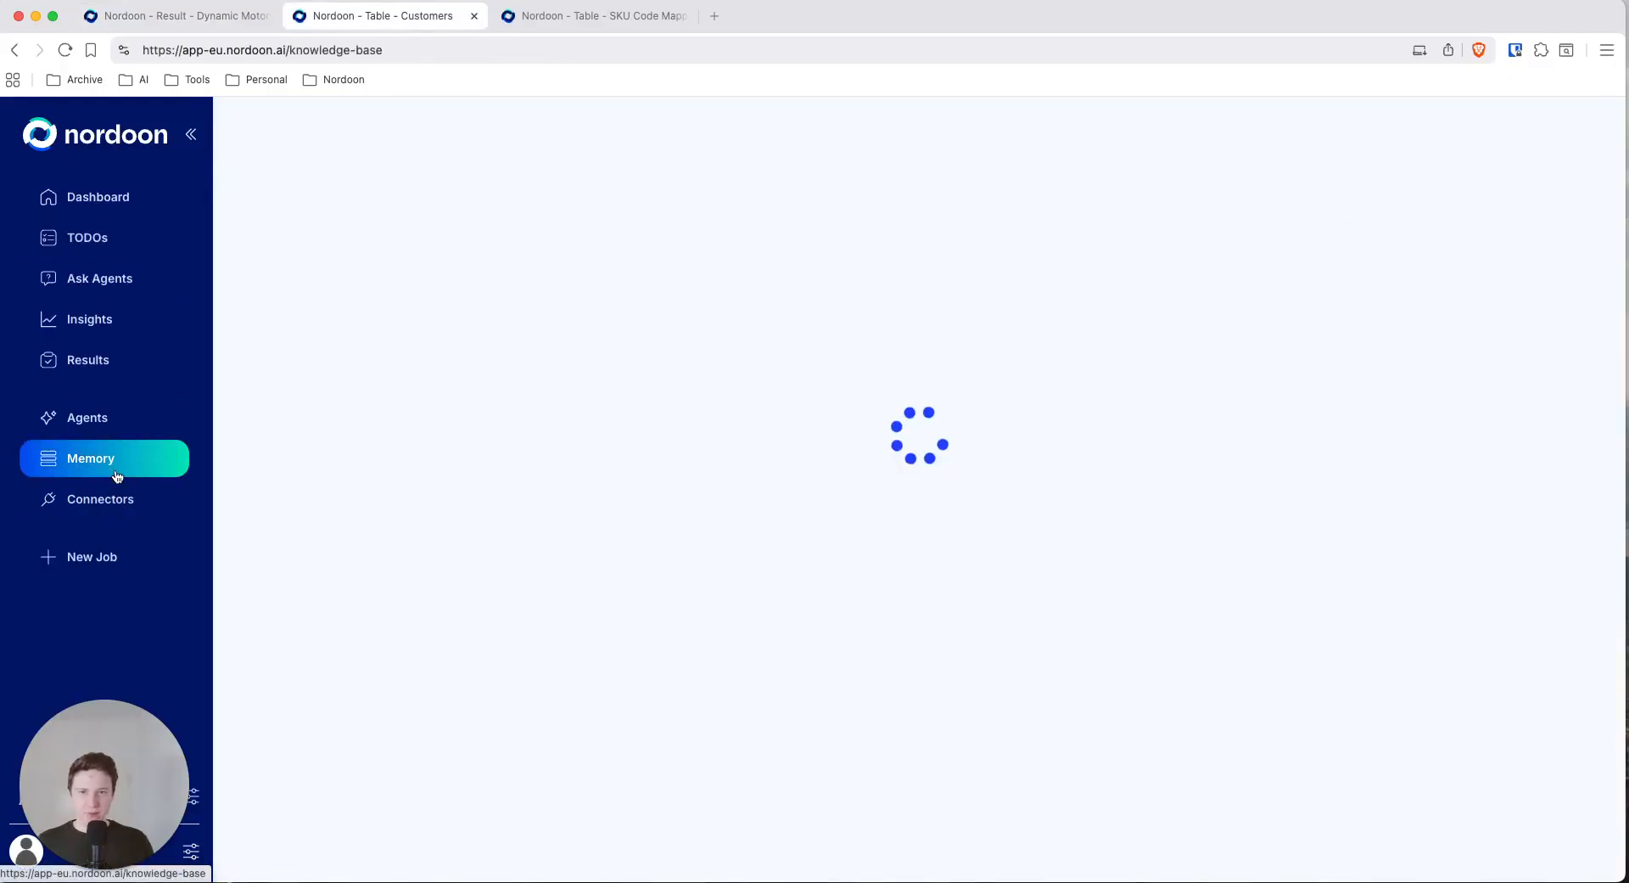
left_click(1538, 191)
left_click(1468, 232)
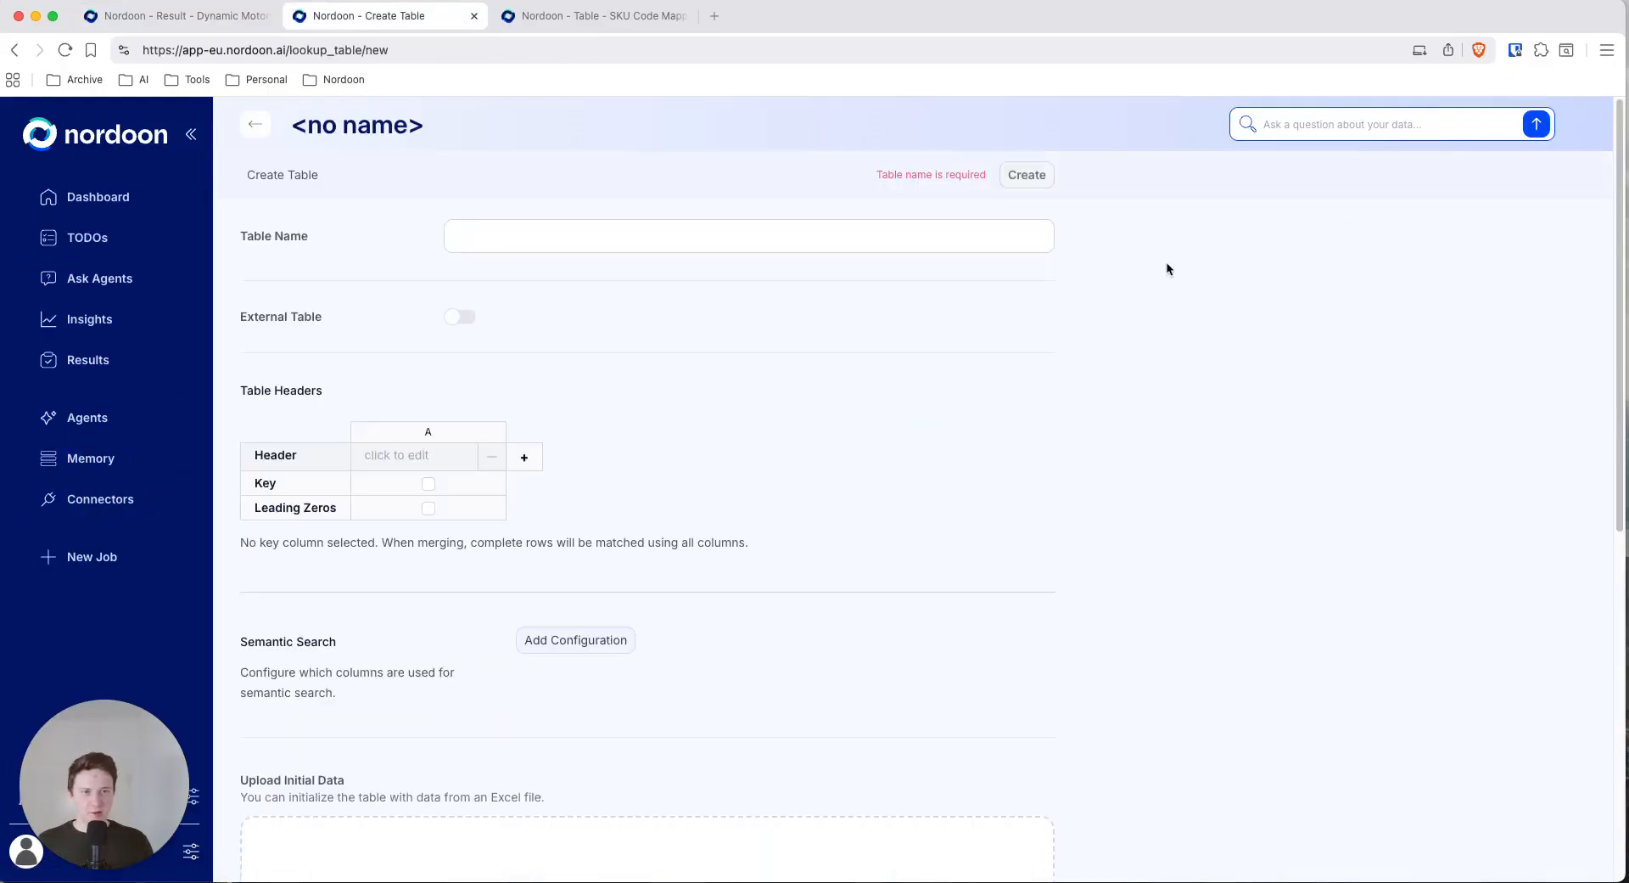
type("PO")
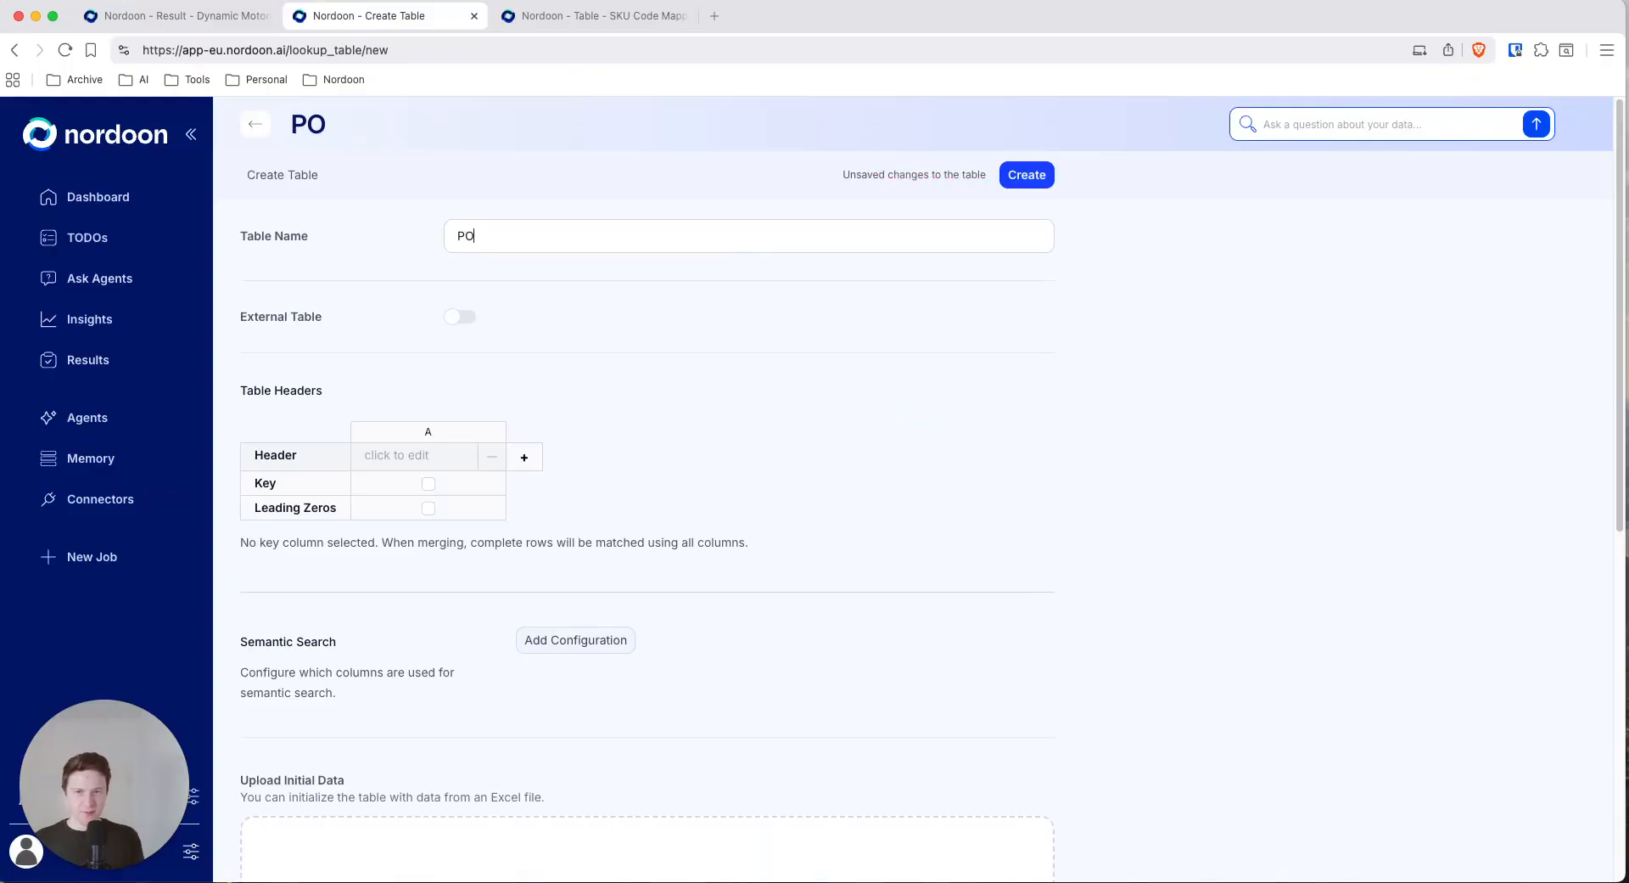
type(" Positions Log")
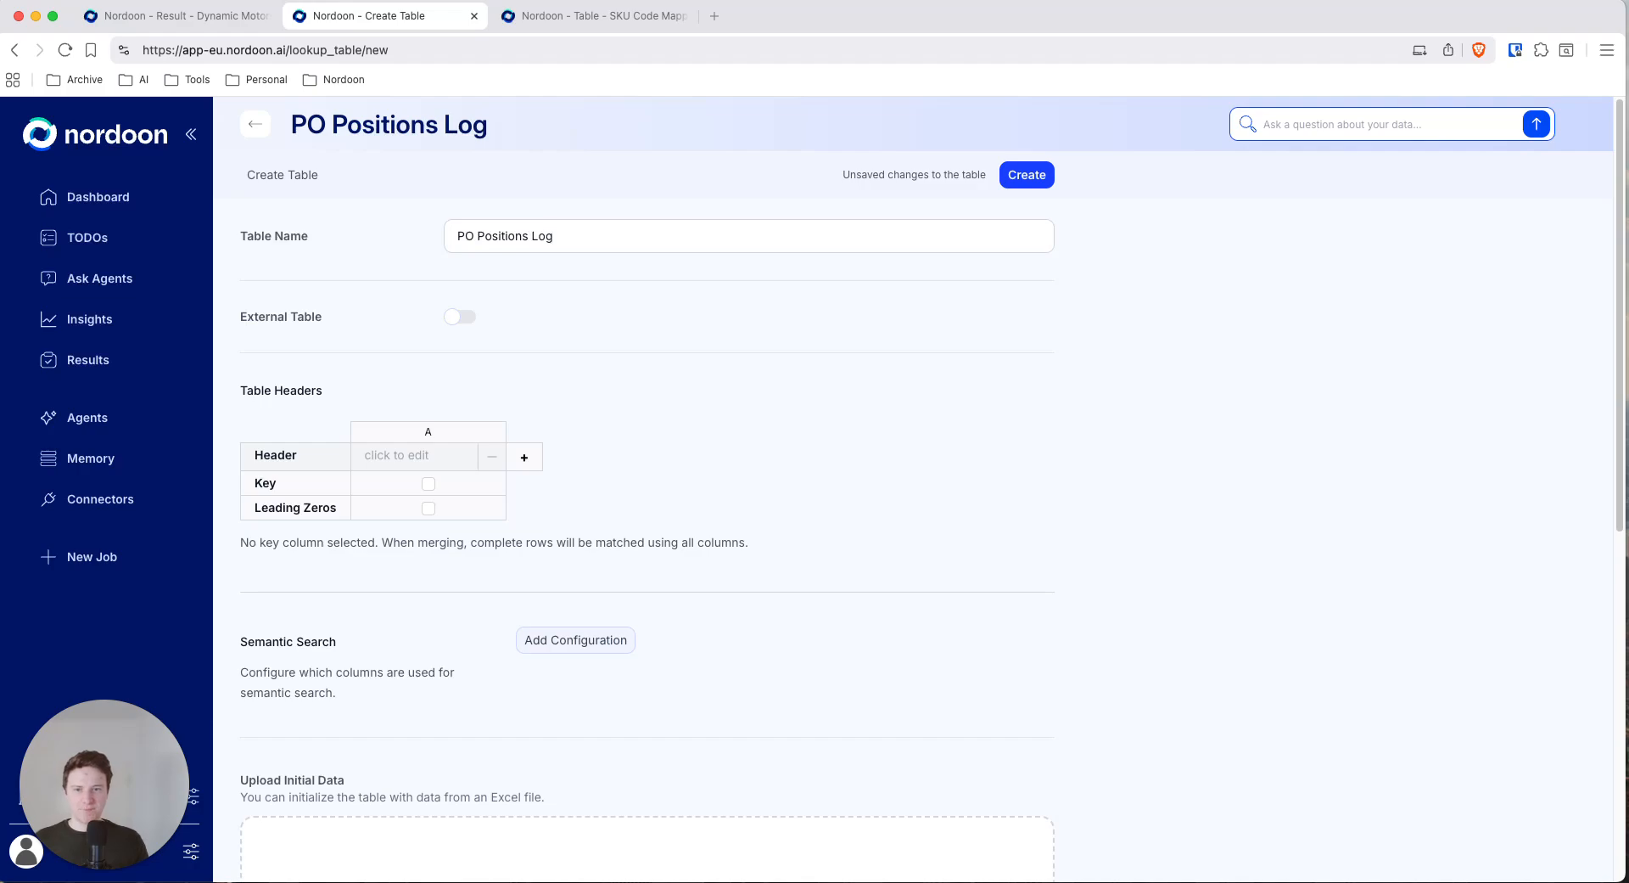
Set the new table's first header to SKU Code, copied from the Items columns of the job result.
key("ctrl+shift+Tab")
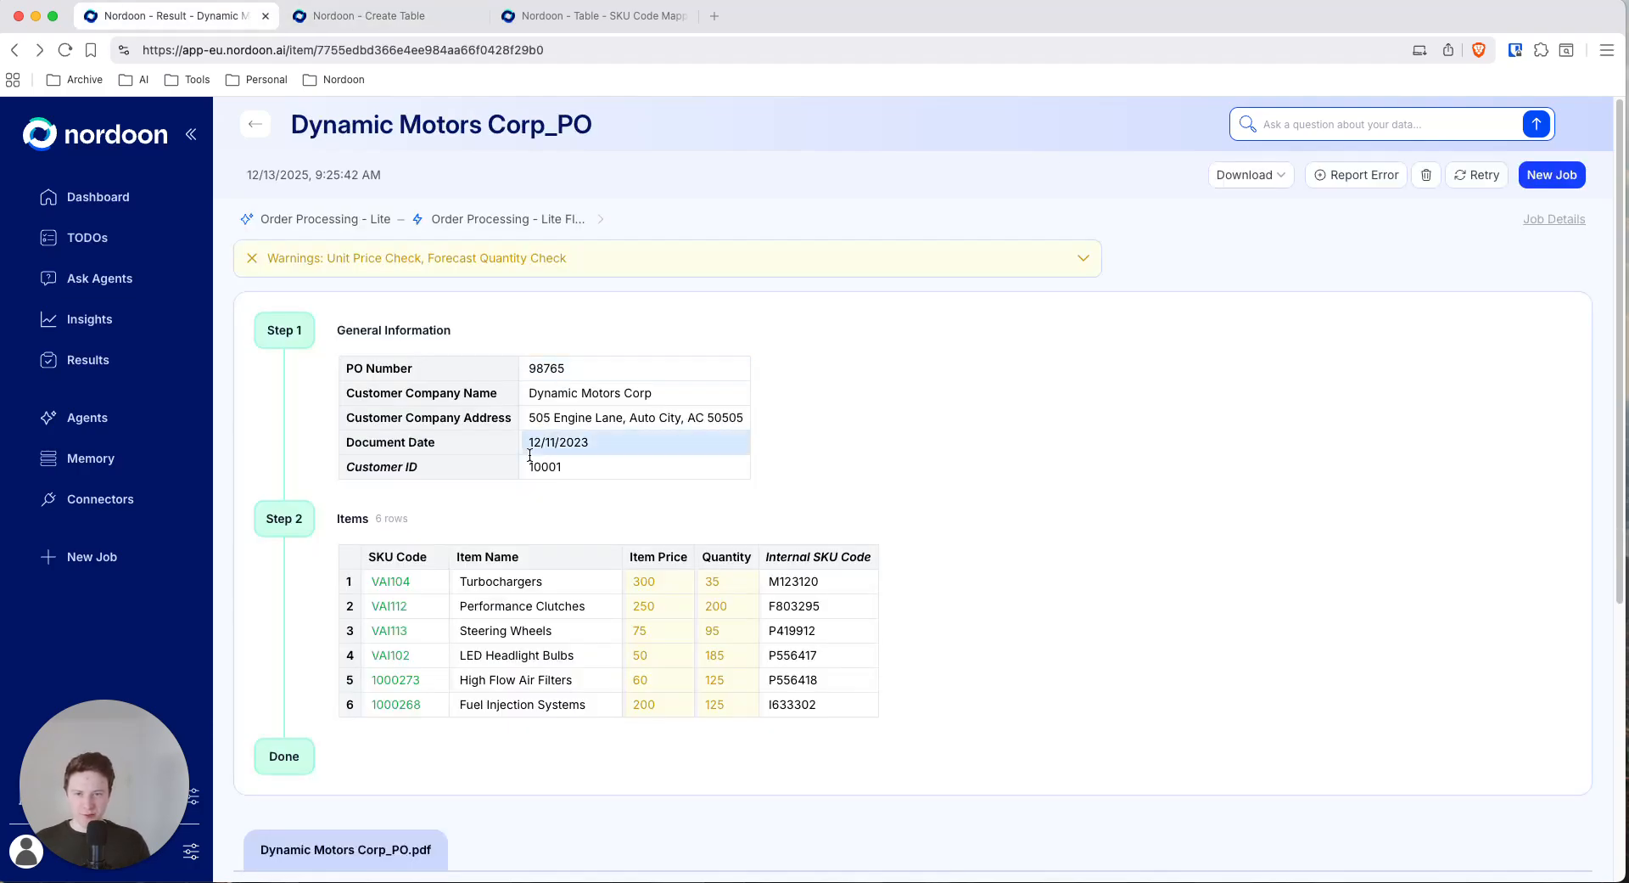
left_click_drag(368, 558, 449, 555)
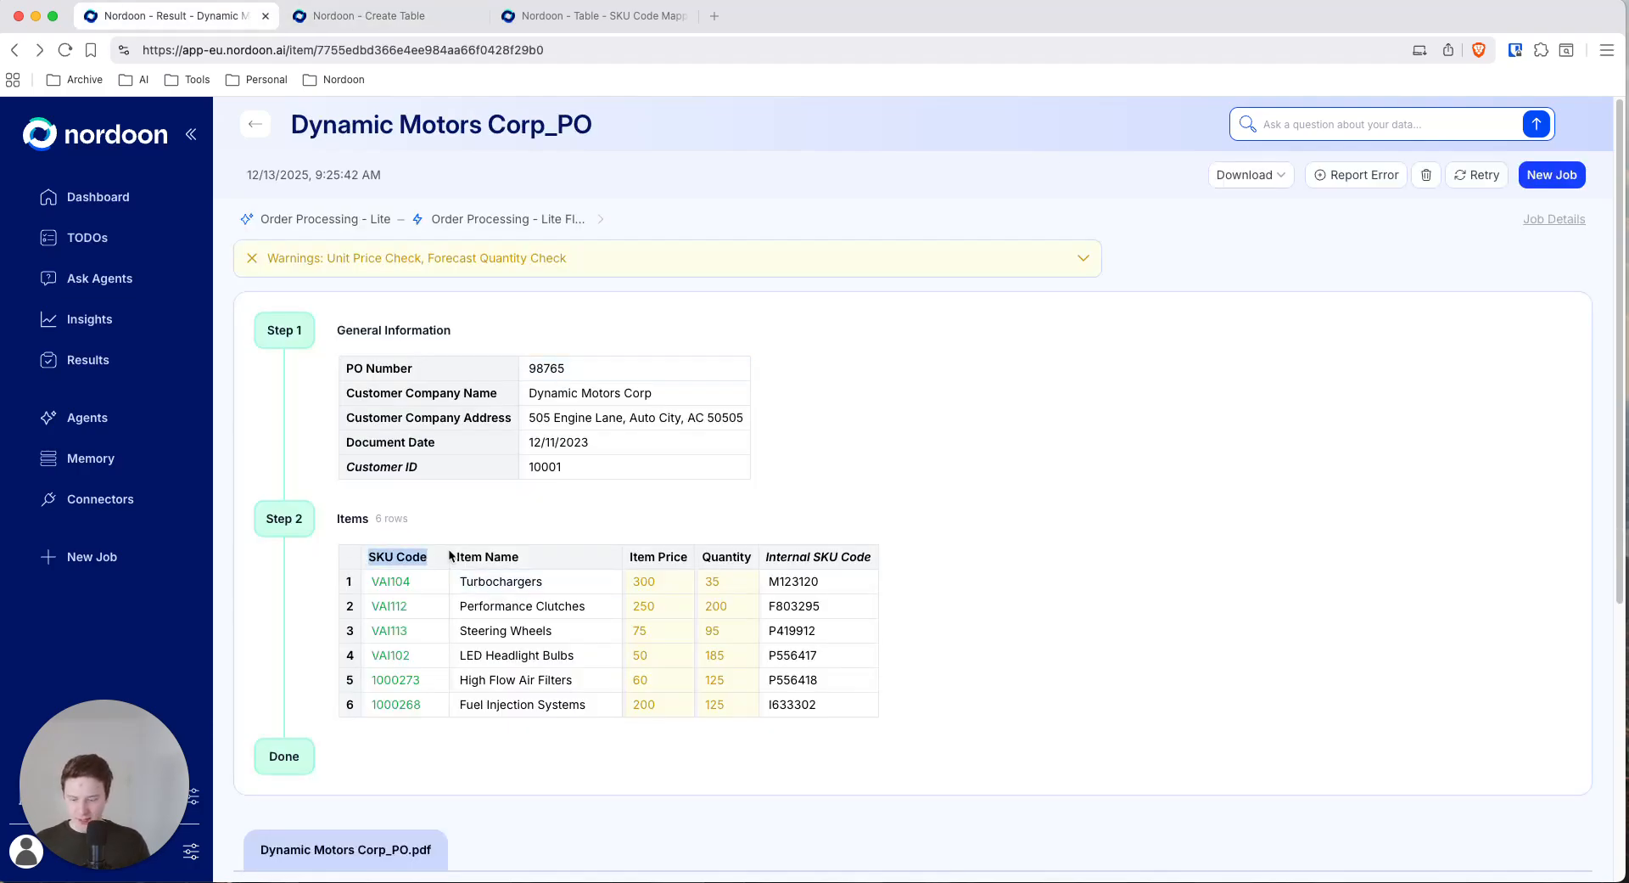
key("super+c")
key("ctrl+Tab")
left_click(386, 455)
key("super+v")
Add a second header, Quantity, copied from the Items columns of the job result.
key("ctrl+shift+Tab")
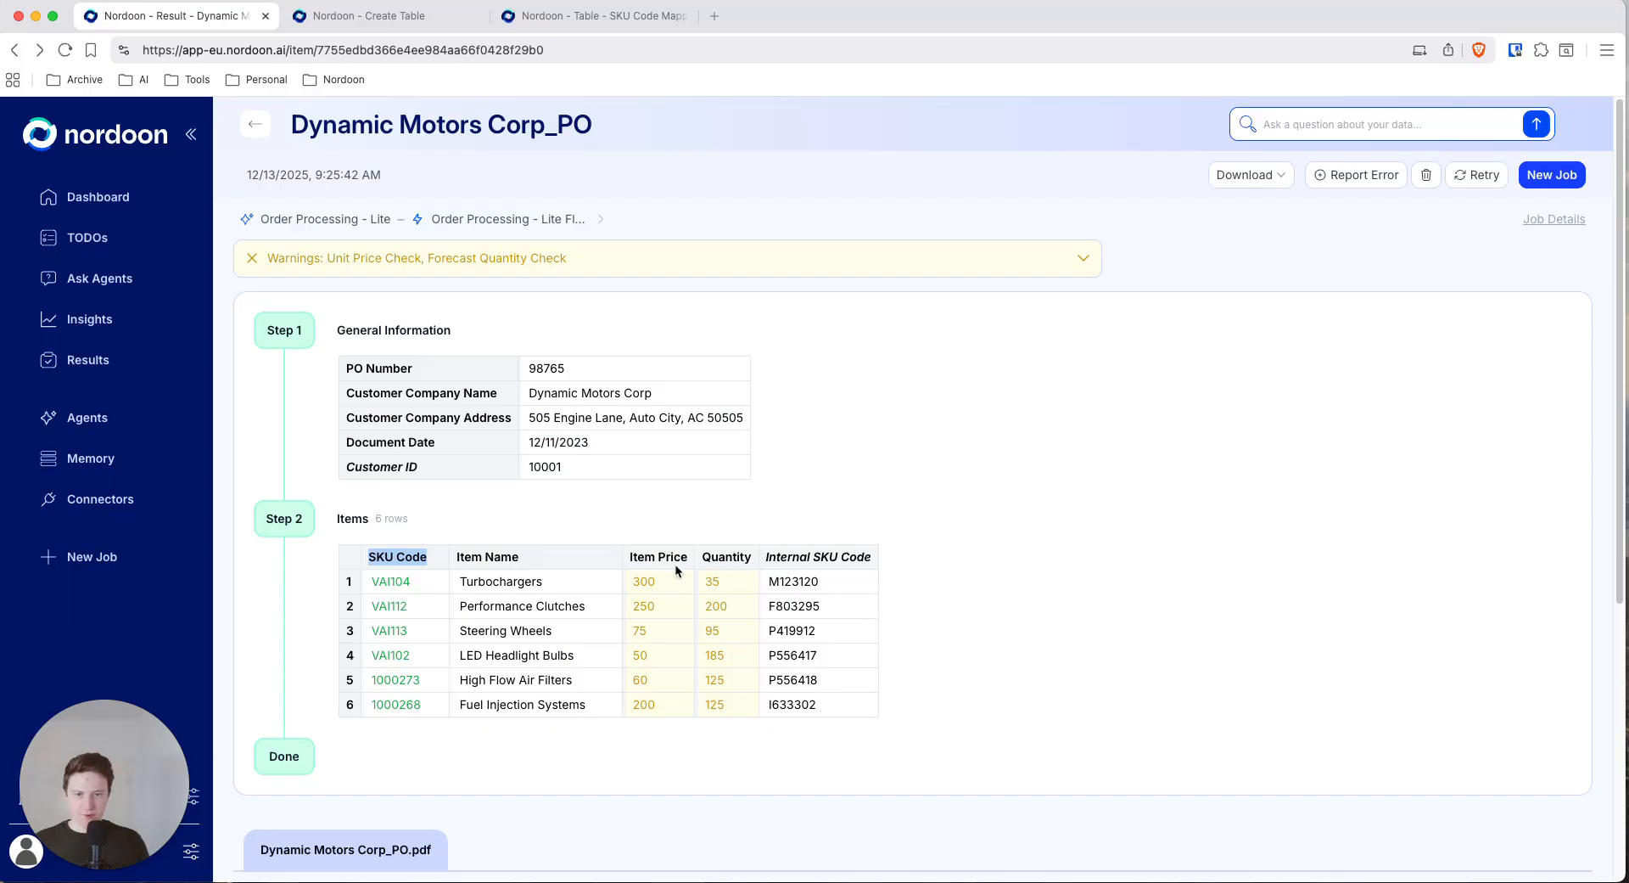
left_click_drag(700, 557, 754, 566)
key("super+c")
key("ctrl+Tab")
key("super+v")
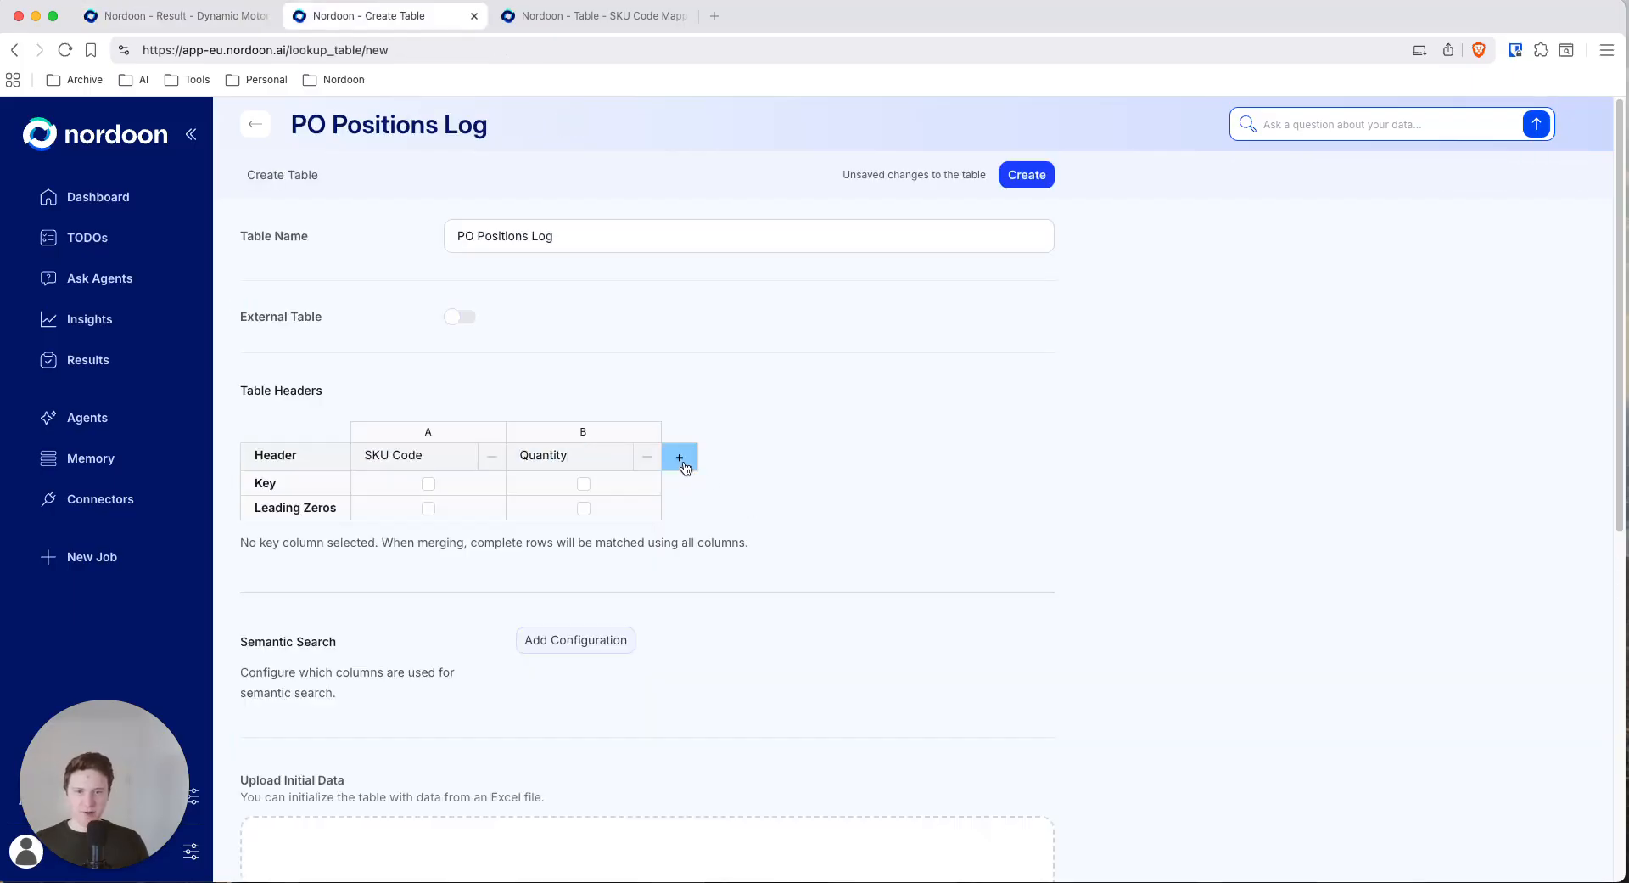
Add a third header, PO Number, copied from the result's General Information, and create the table.
left_click(684, 466)
key("ctrl+shift+Tab")
left_click_drag(346, 369, 419, 382)
key("super+c")
key("ctrl+Tab")
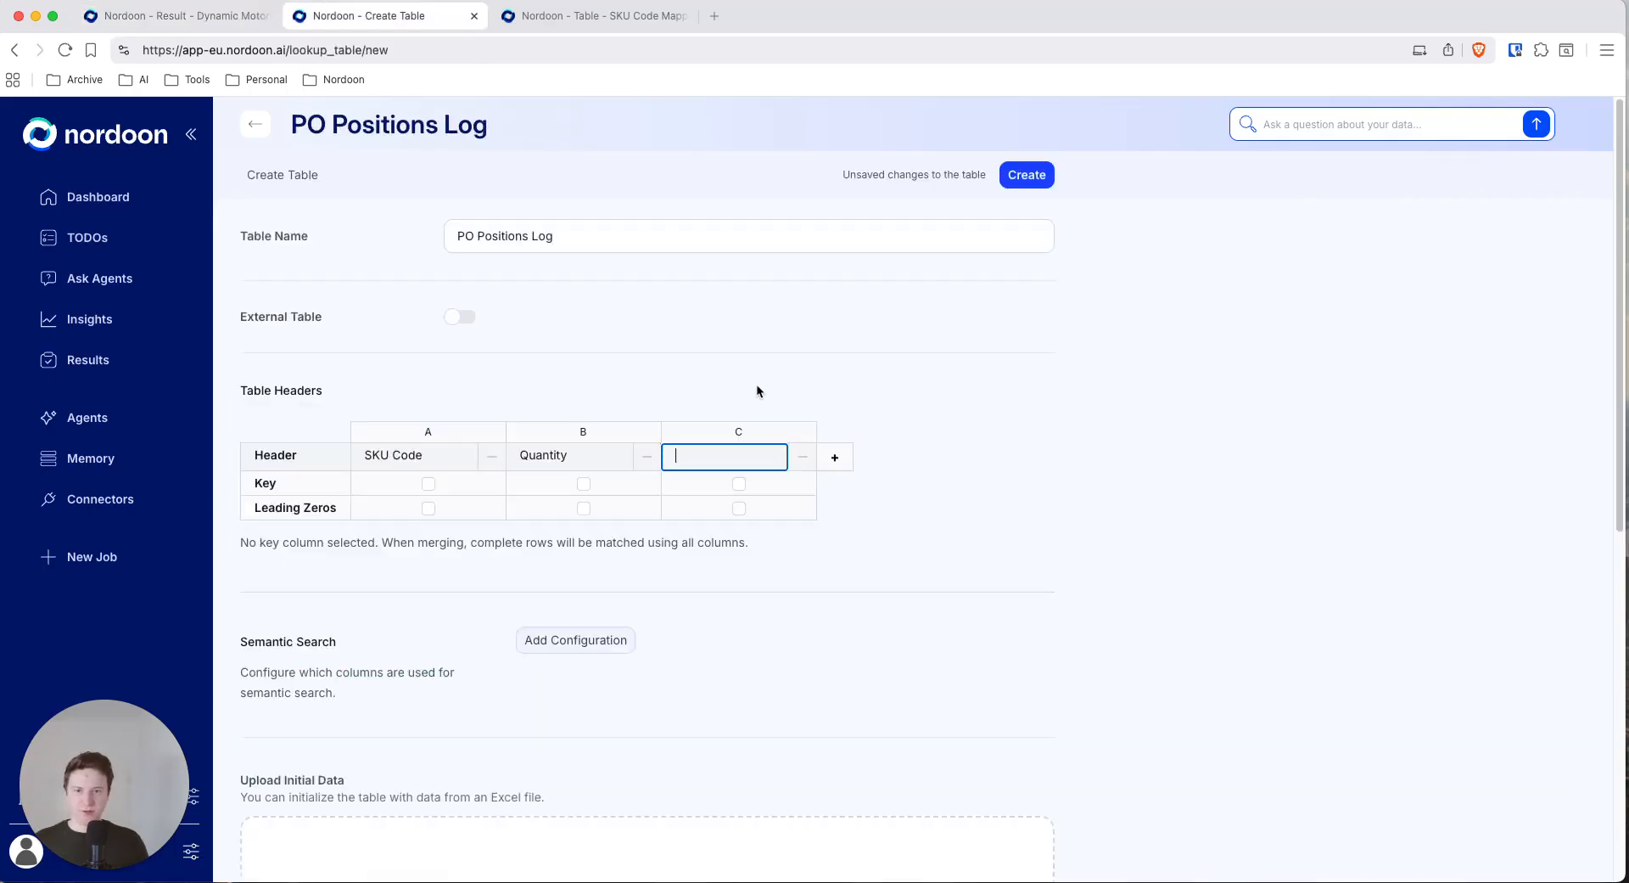
key("super+v")
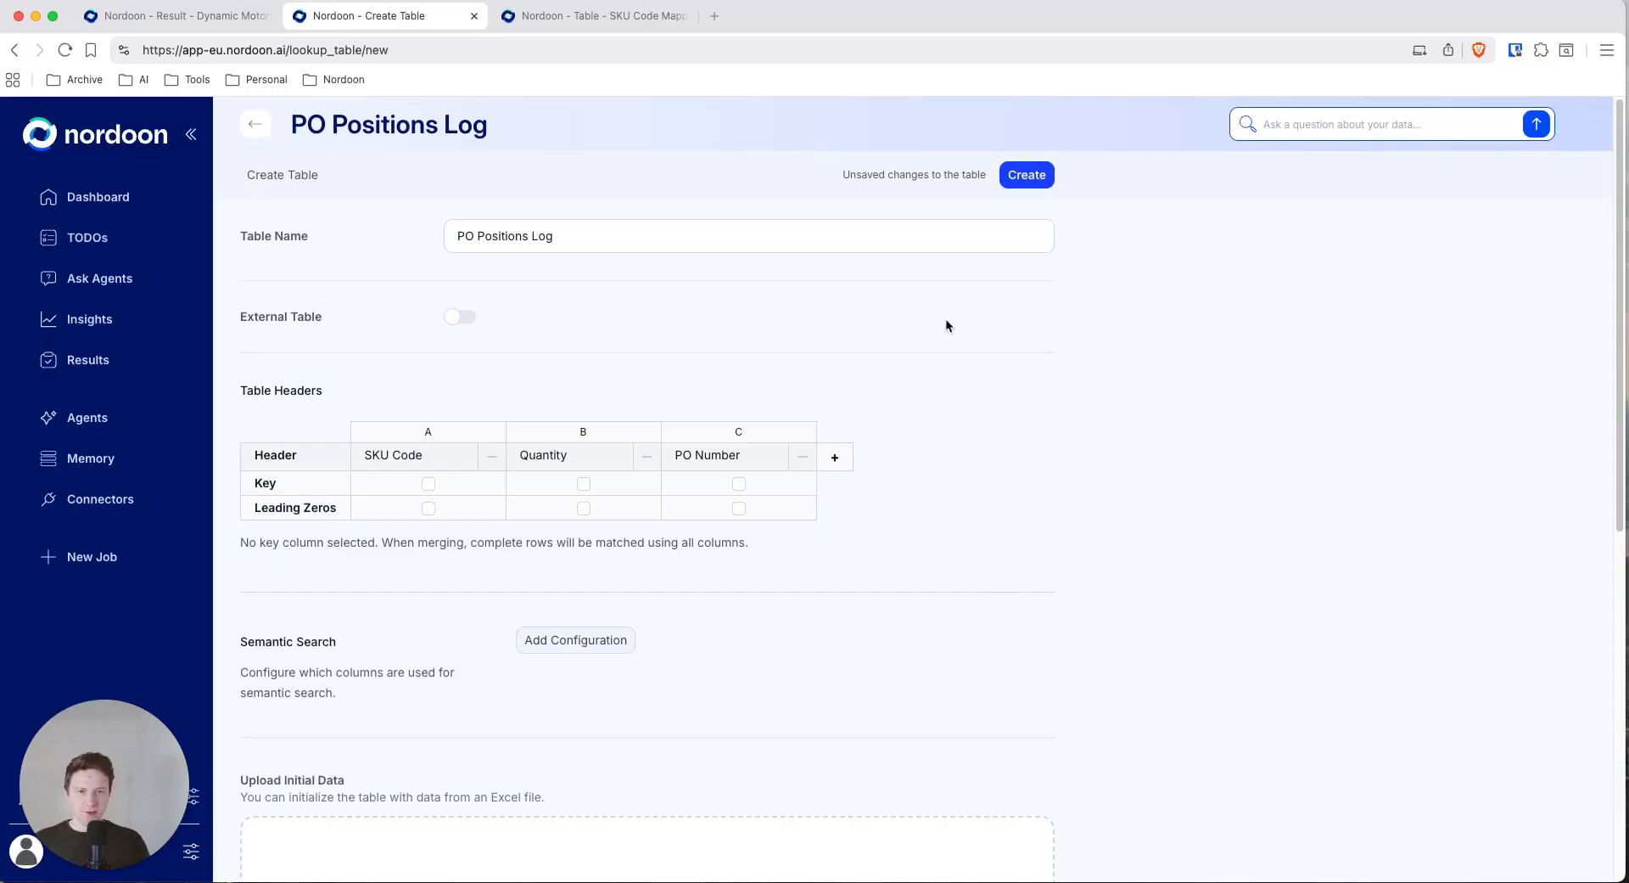
left_click(1022, 174)
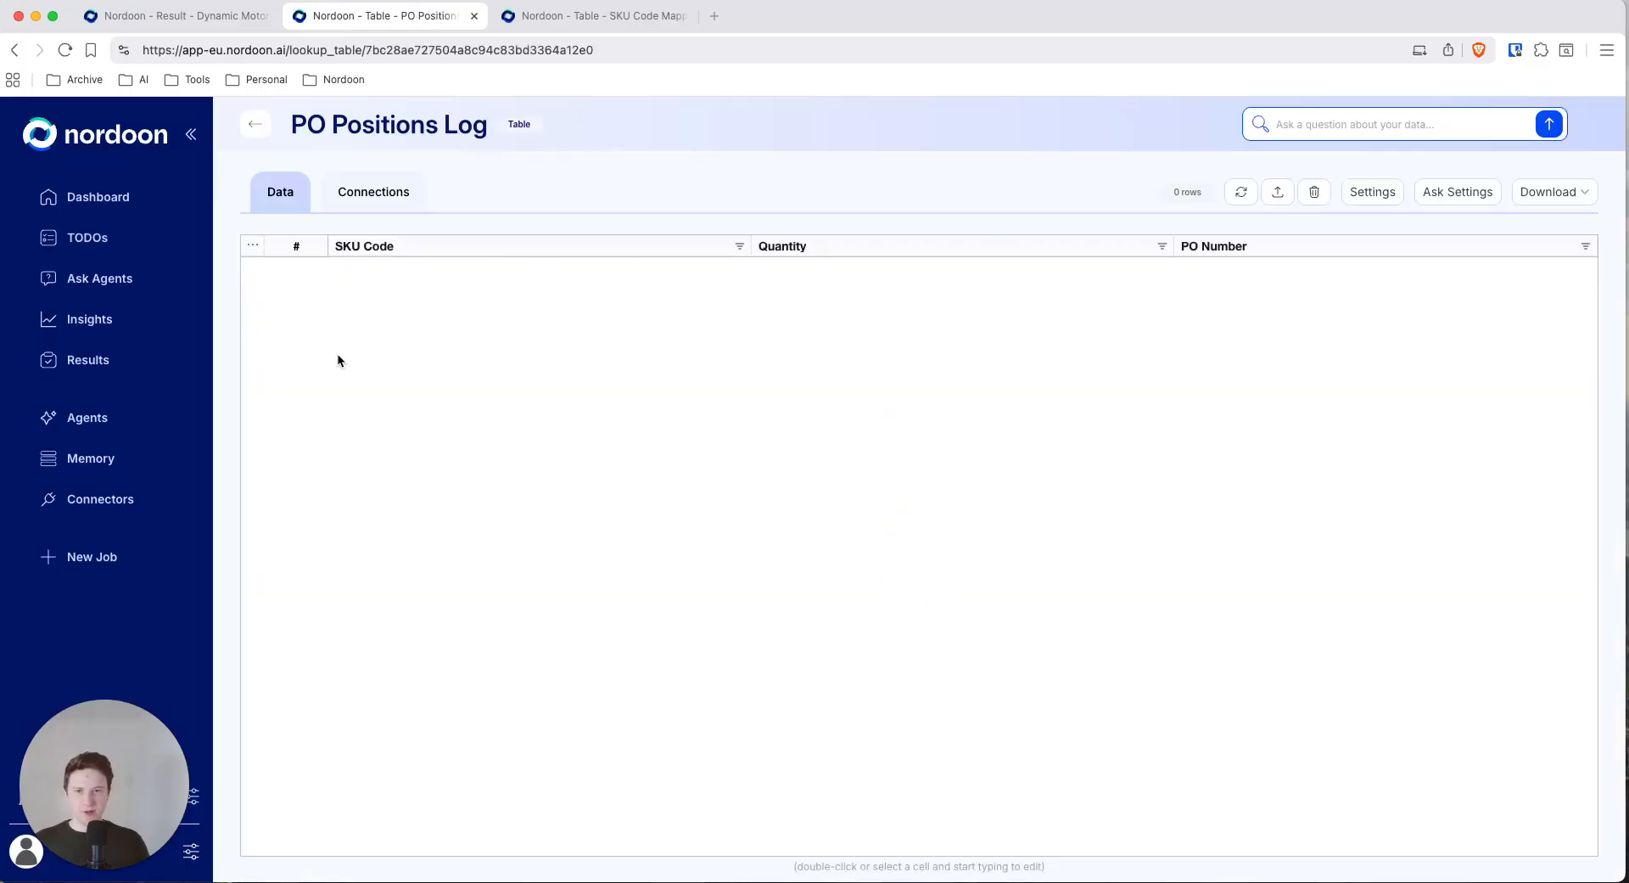
Add an Update memory action to the Order Processing - Lite Flow data flow of the agent.
left_click(199, 21)
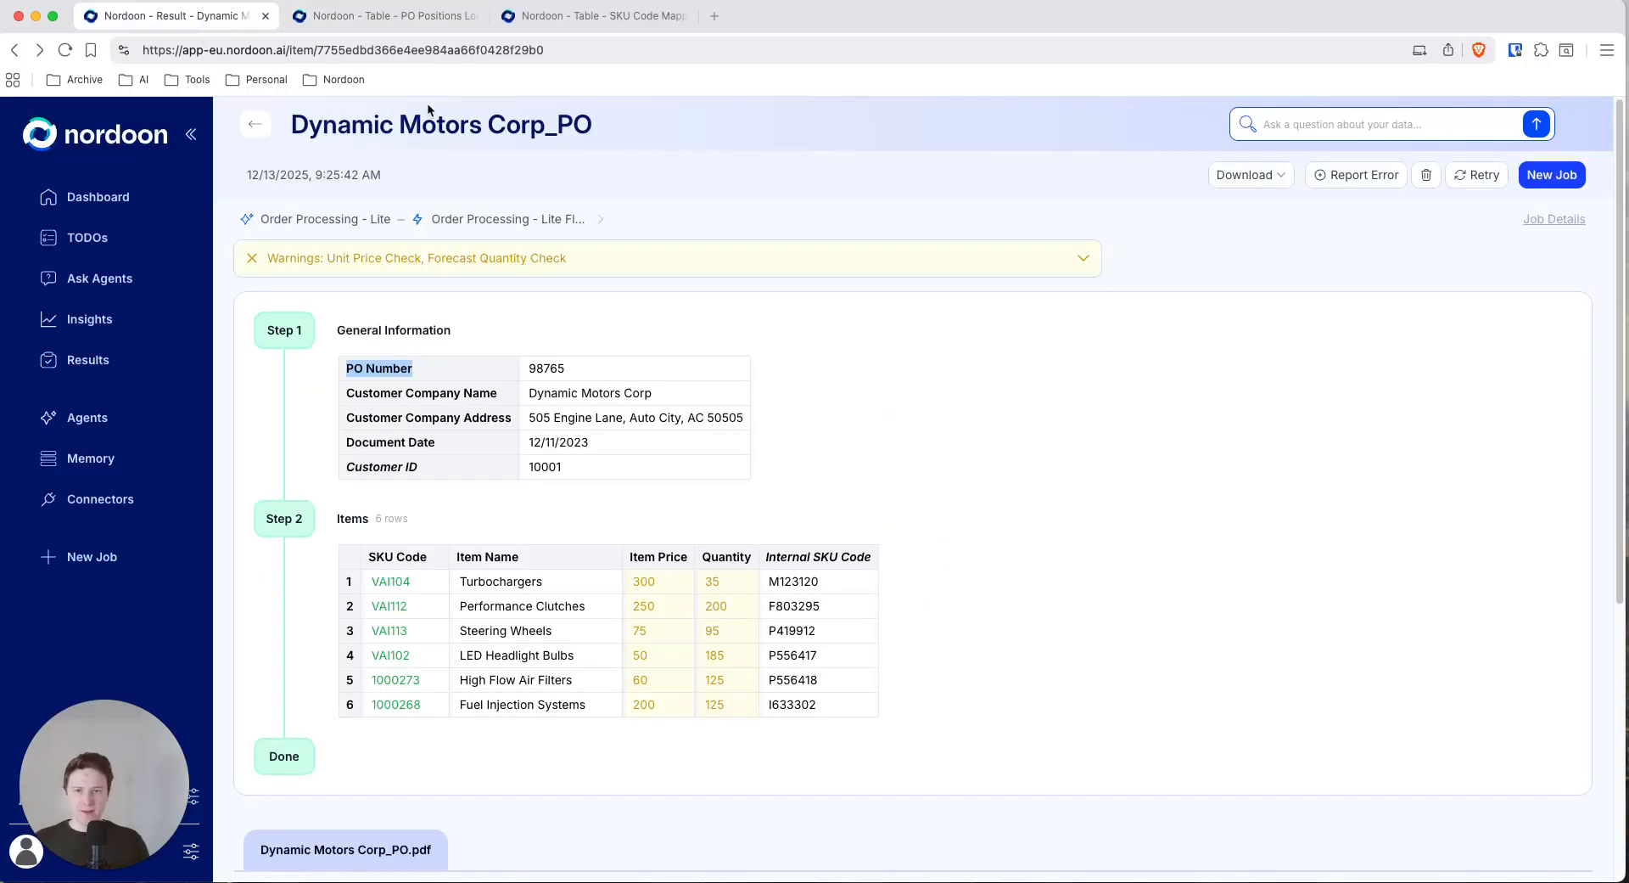
left_click(325, 218)
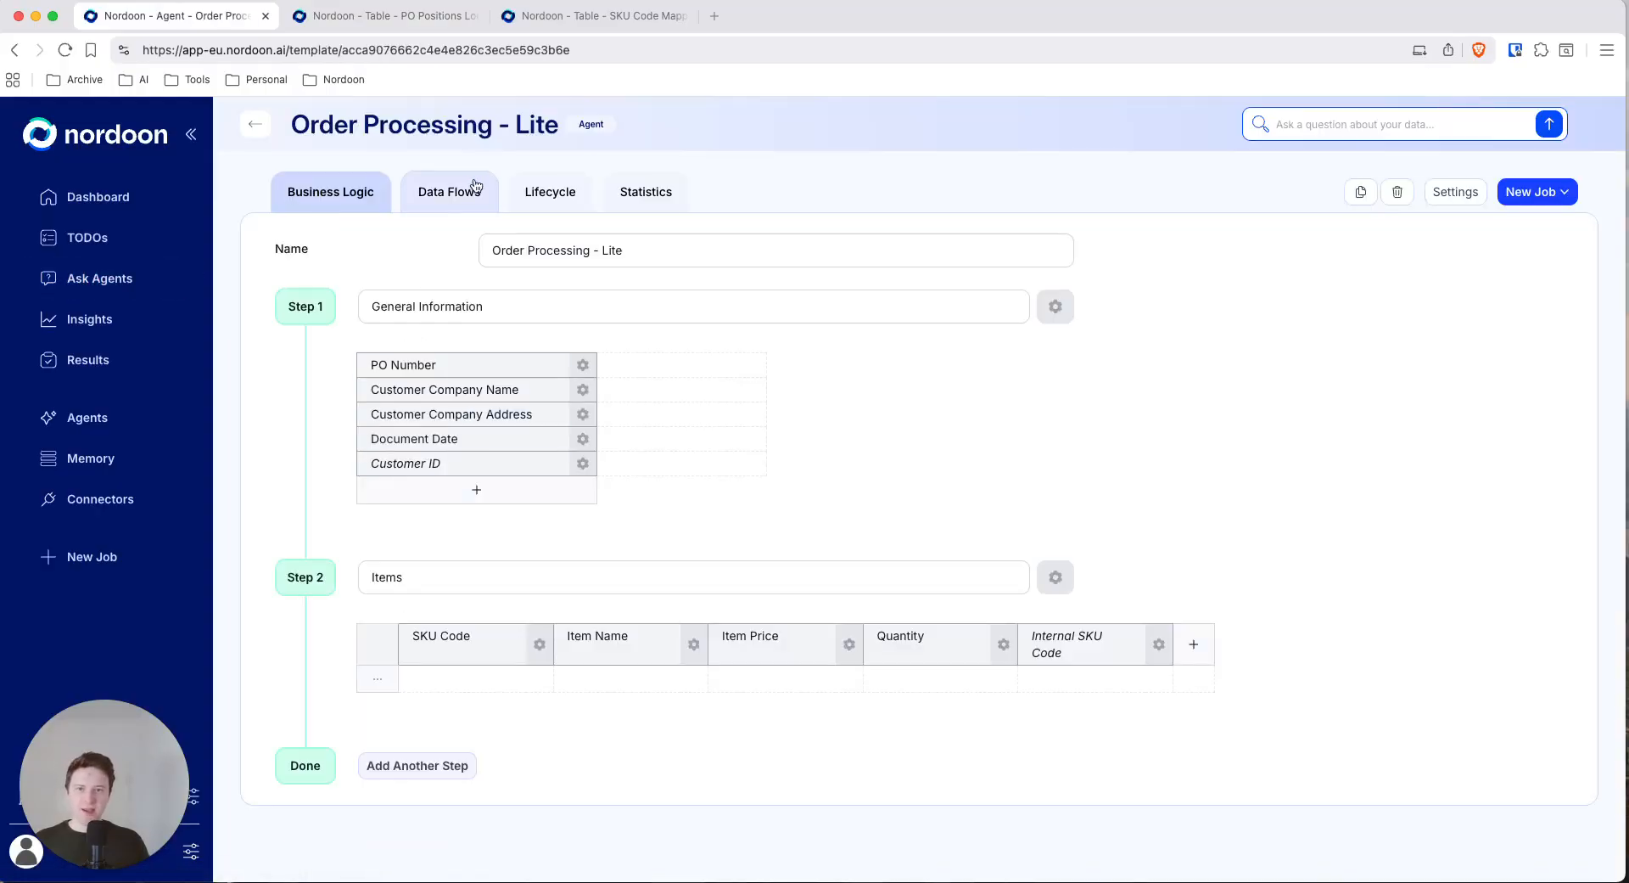
left_click(457, 195)
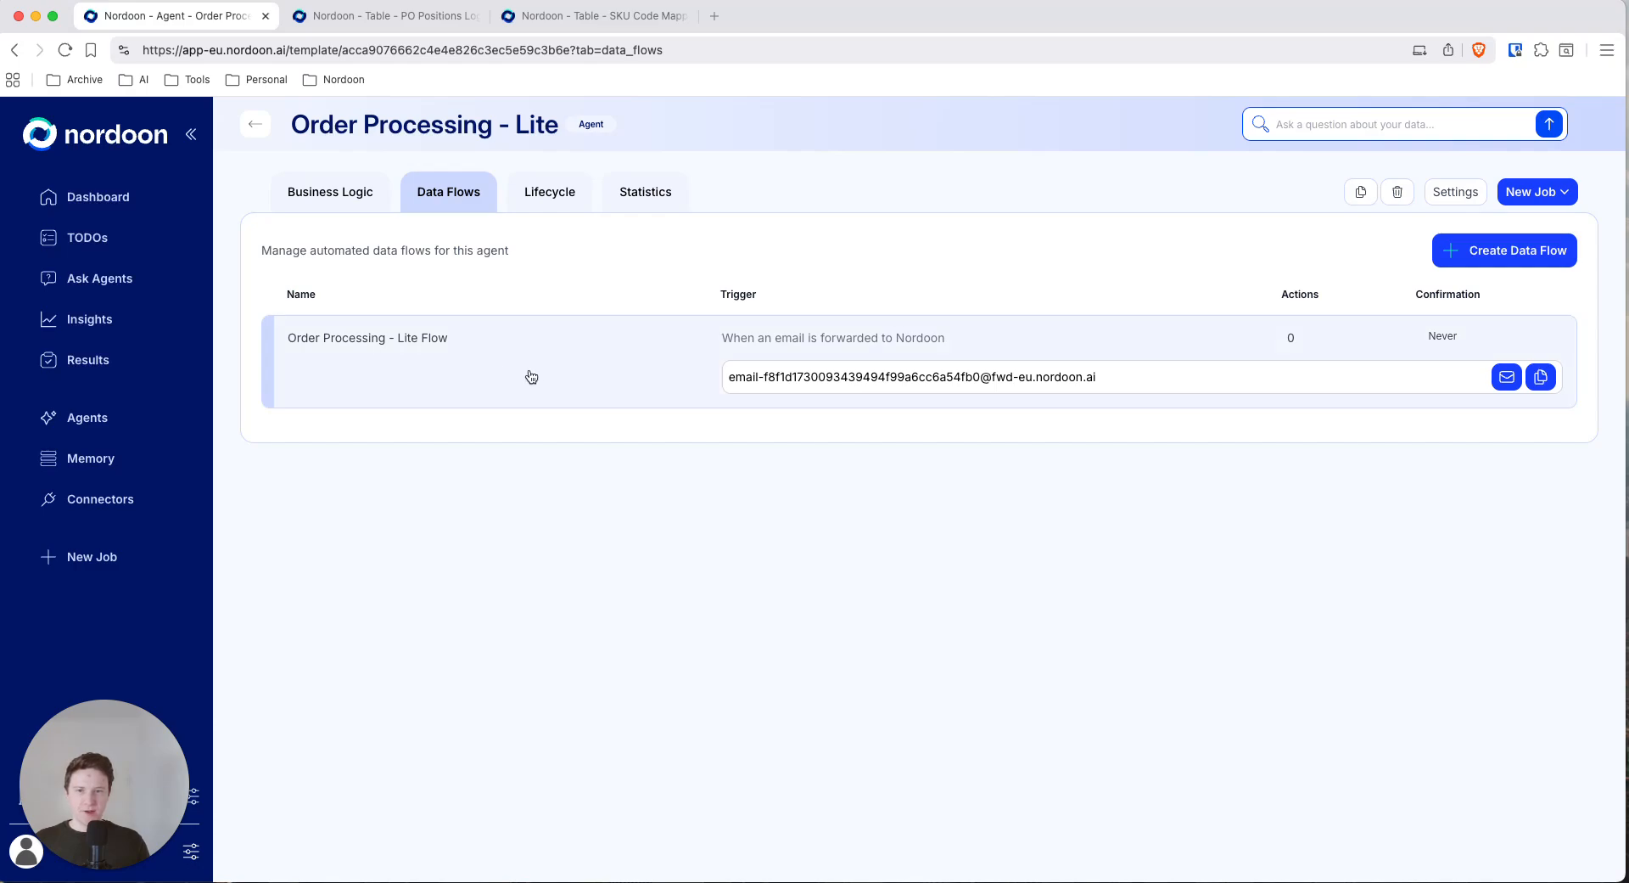
left_click(495, 380)
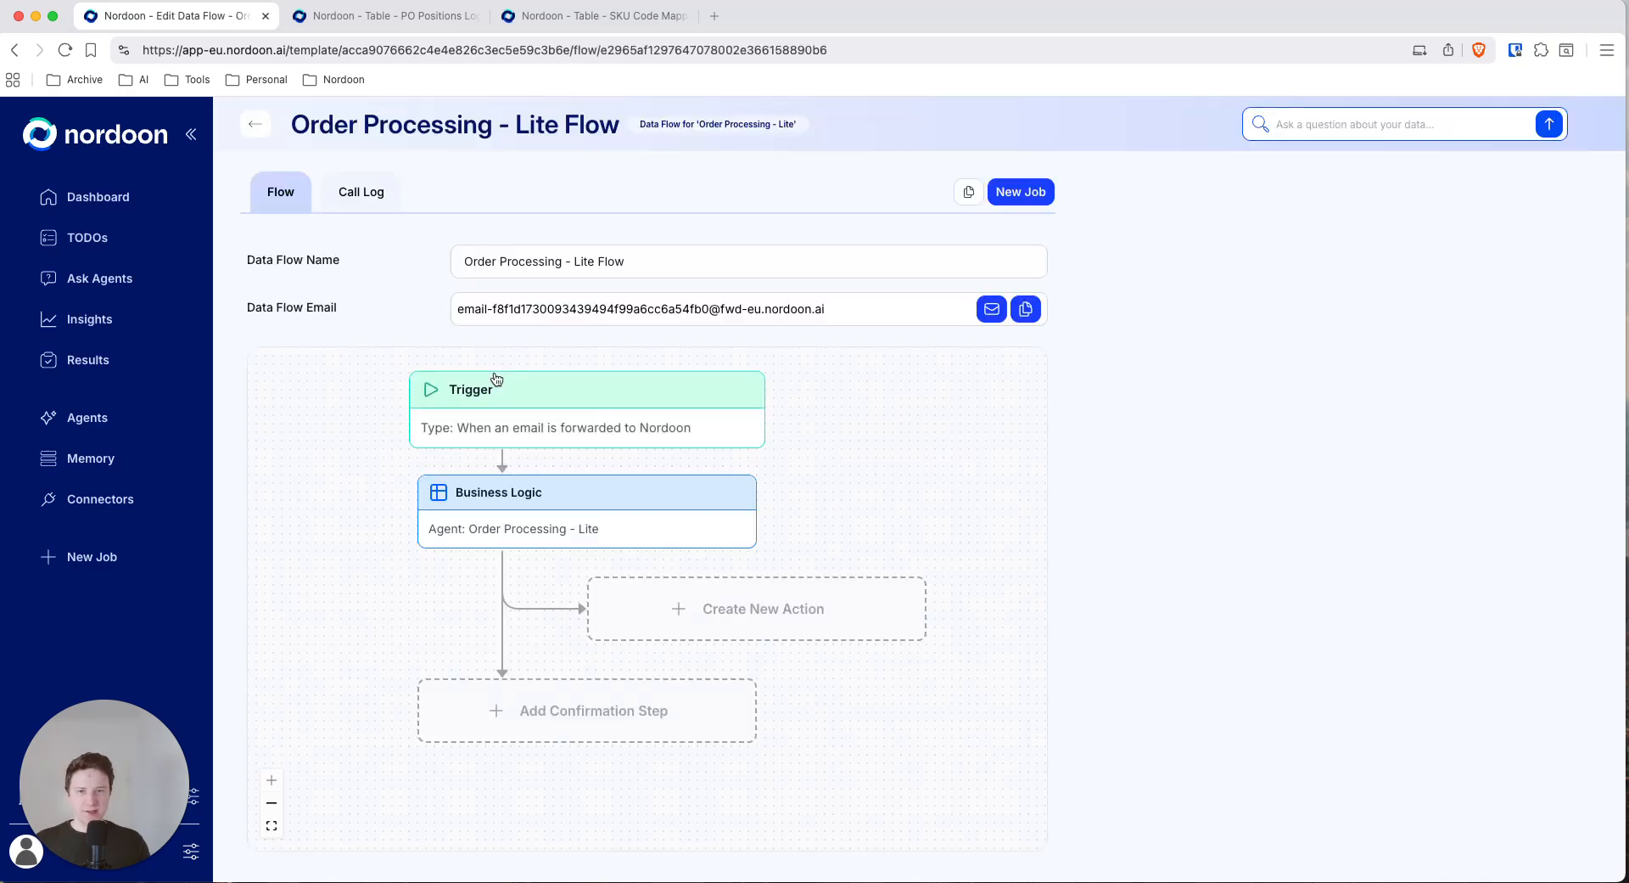
left_click(694, 617)
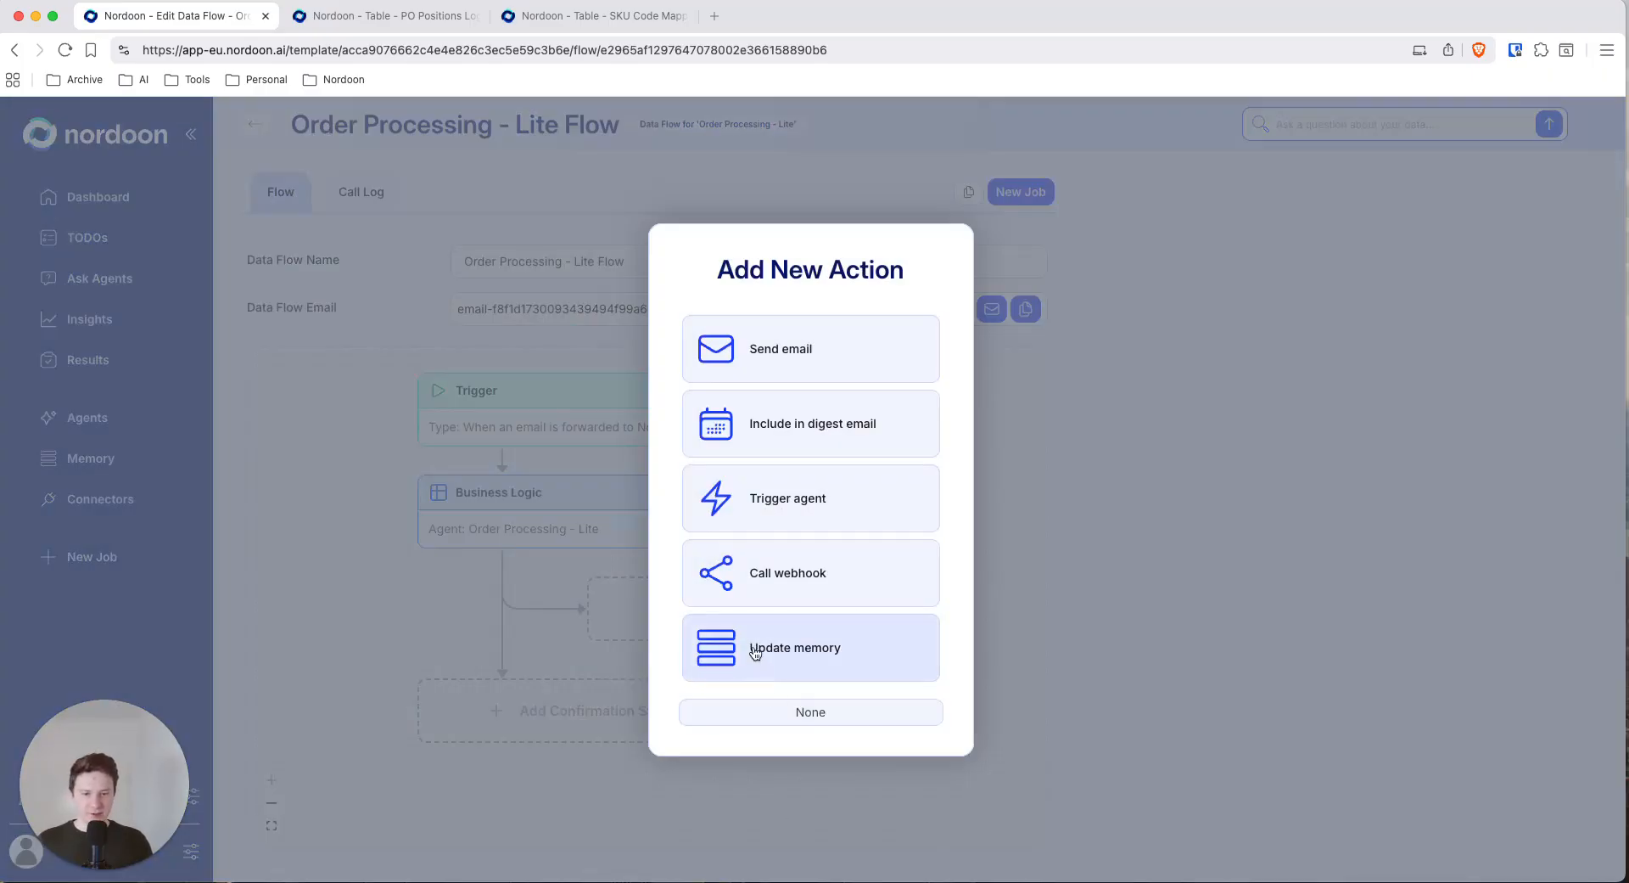
left_click(755, 653)
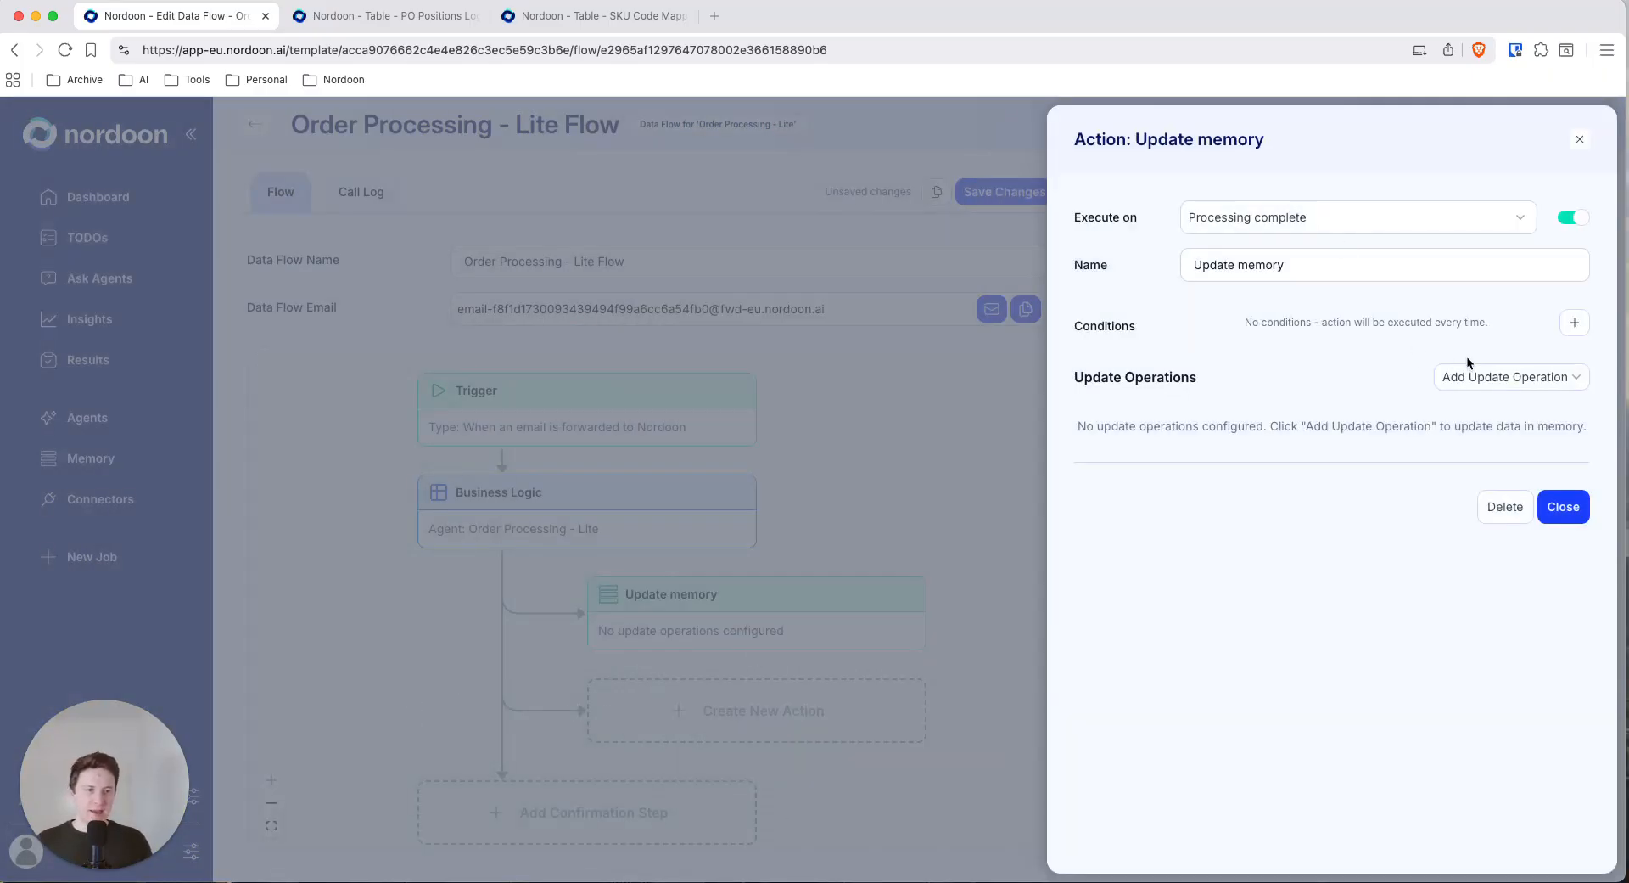
Add a table update operation that stores the Items step in the PO Positions Log table.
left_click(1476, 378)
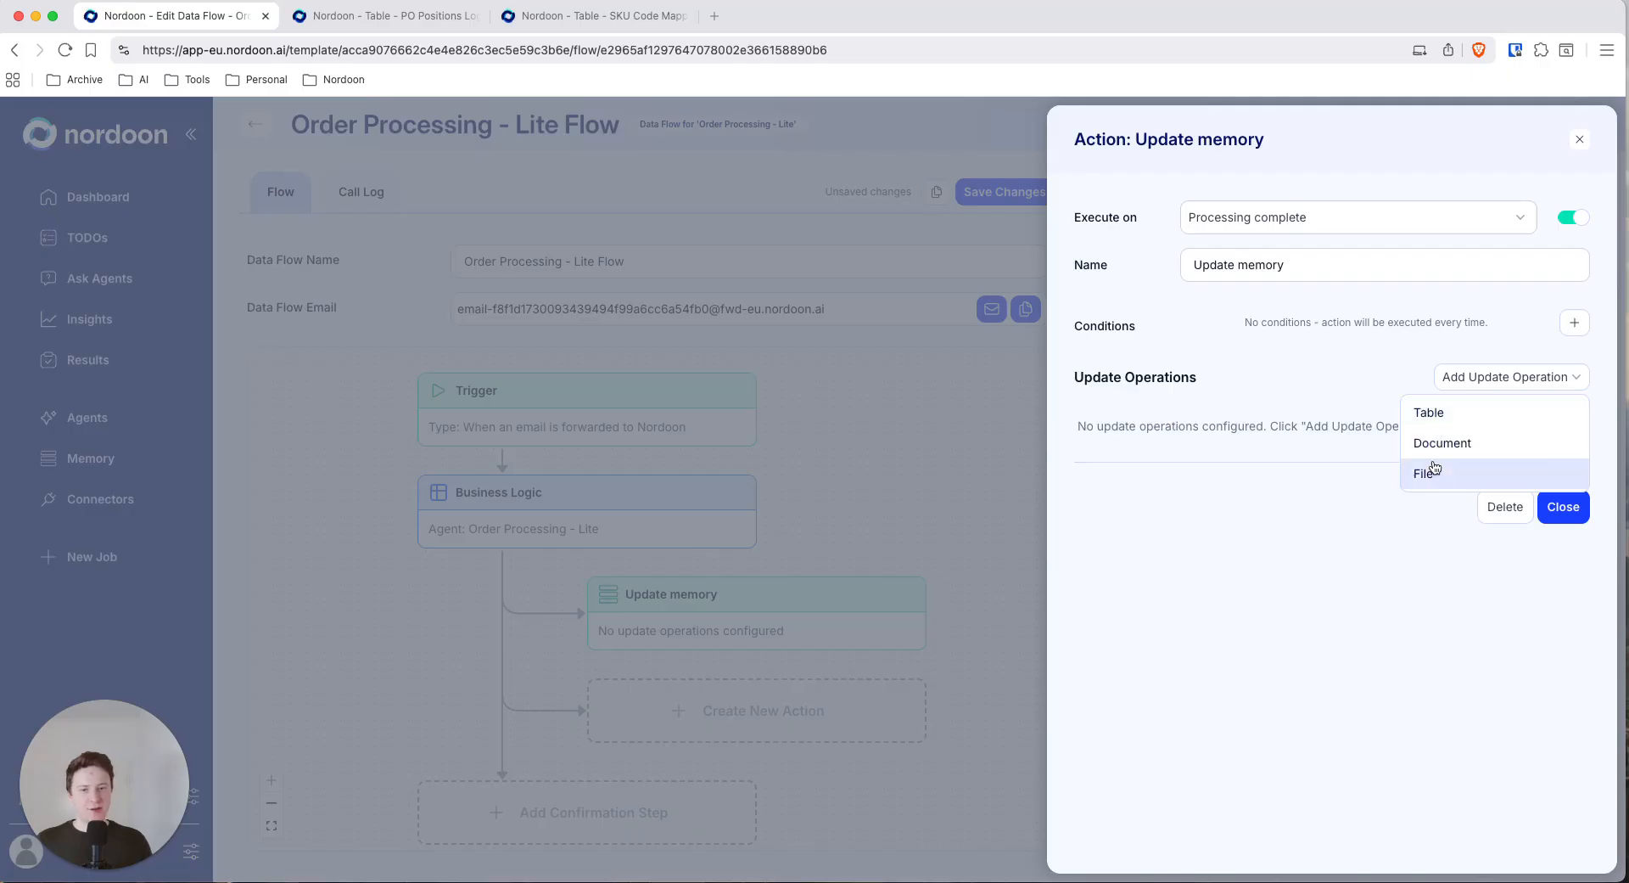
left_click(1445, 413)
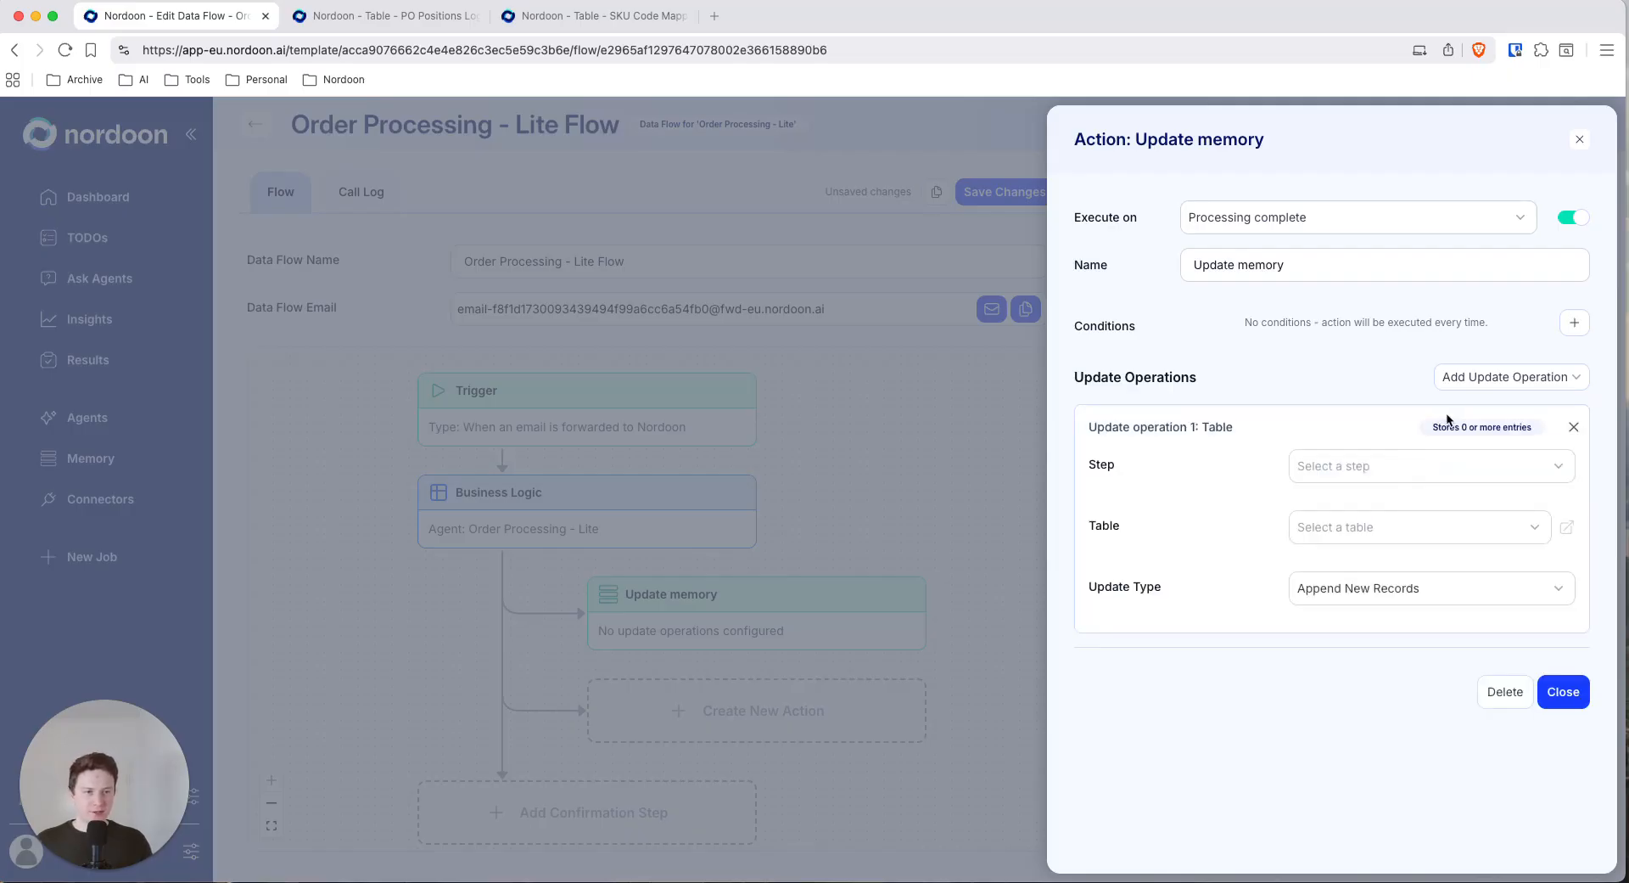
left_click(1356, 468)
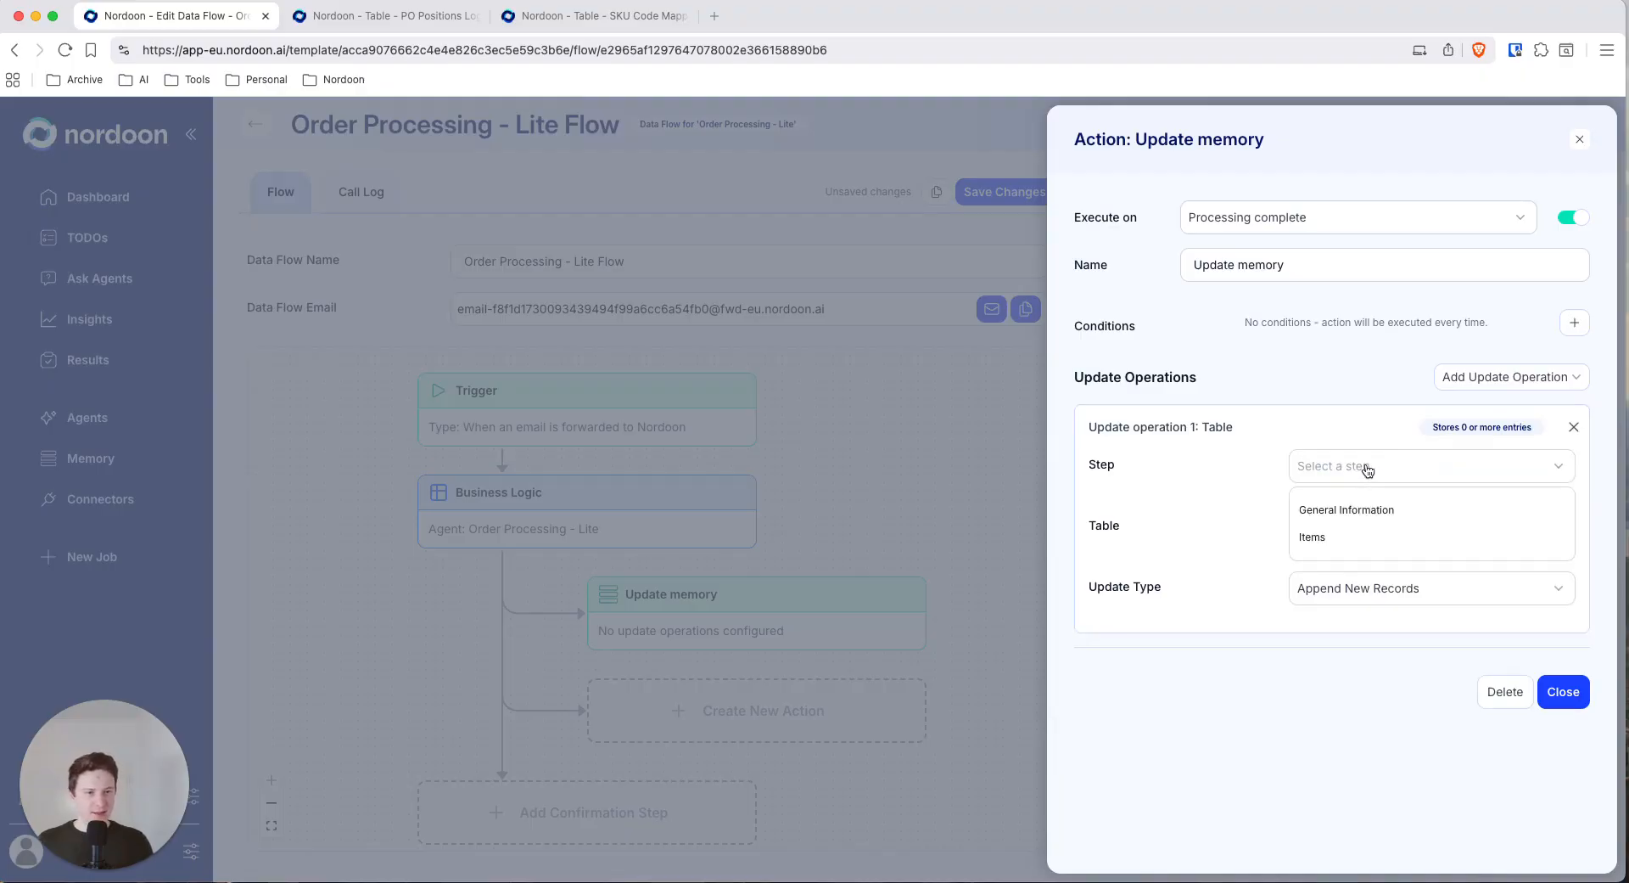
left_click(1339, 540)
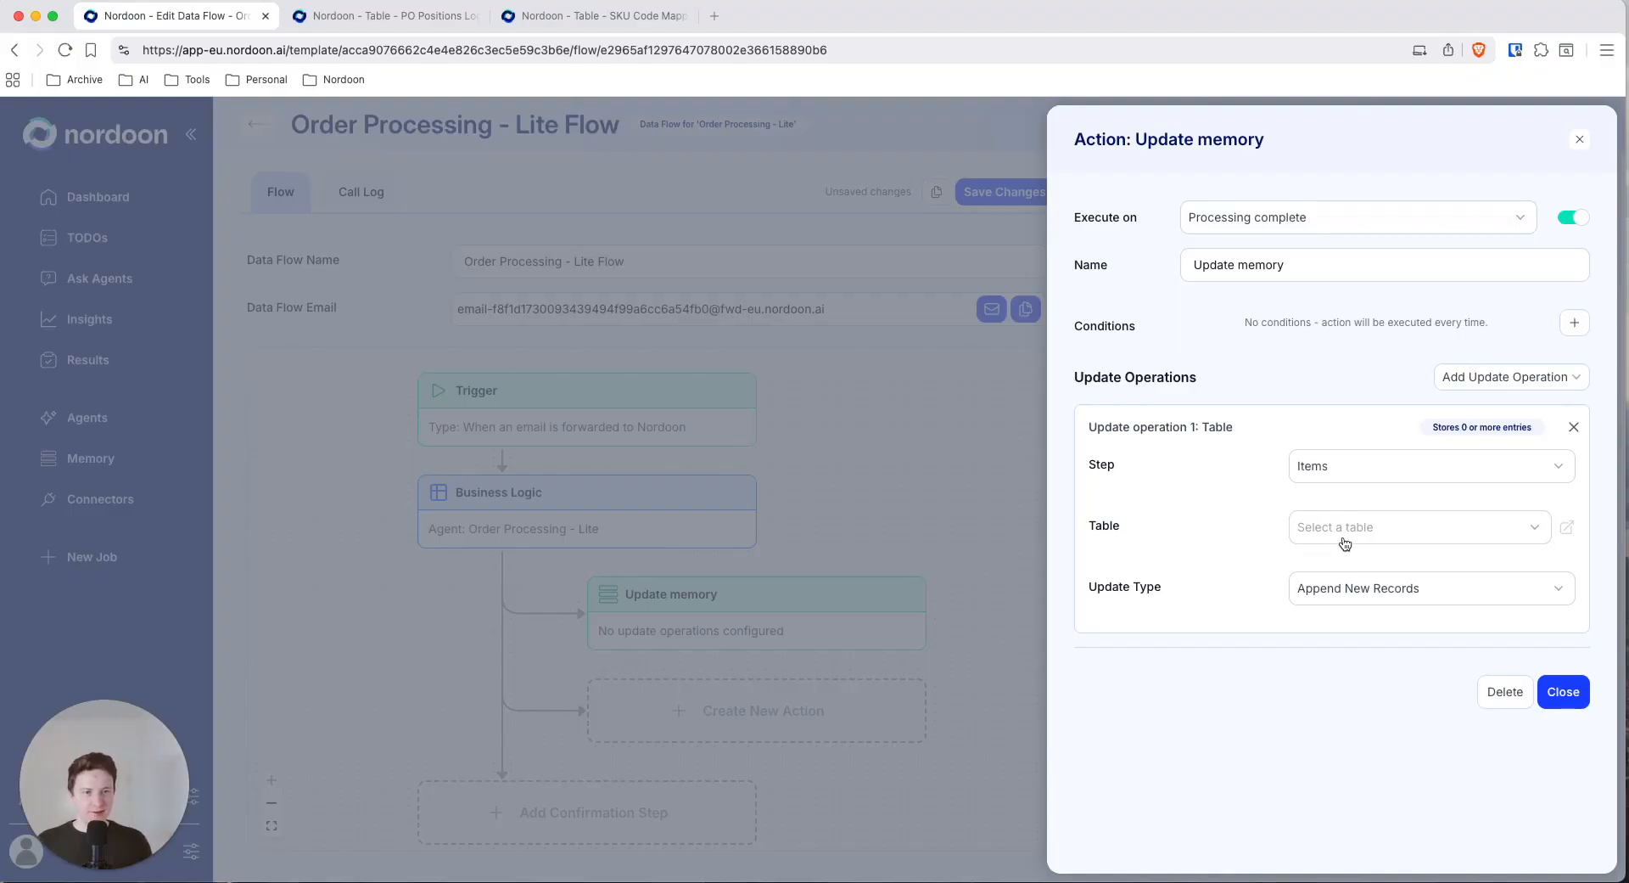
left_click(1339, 531)
scroll(1347, 617, "down", 5)
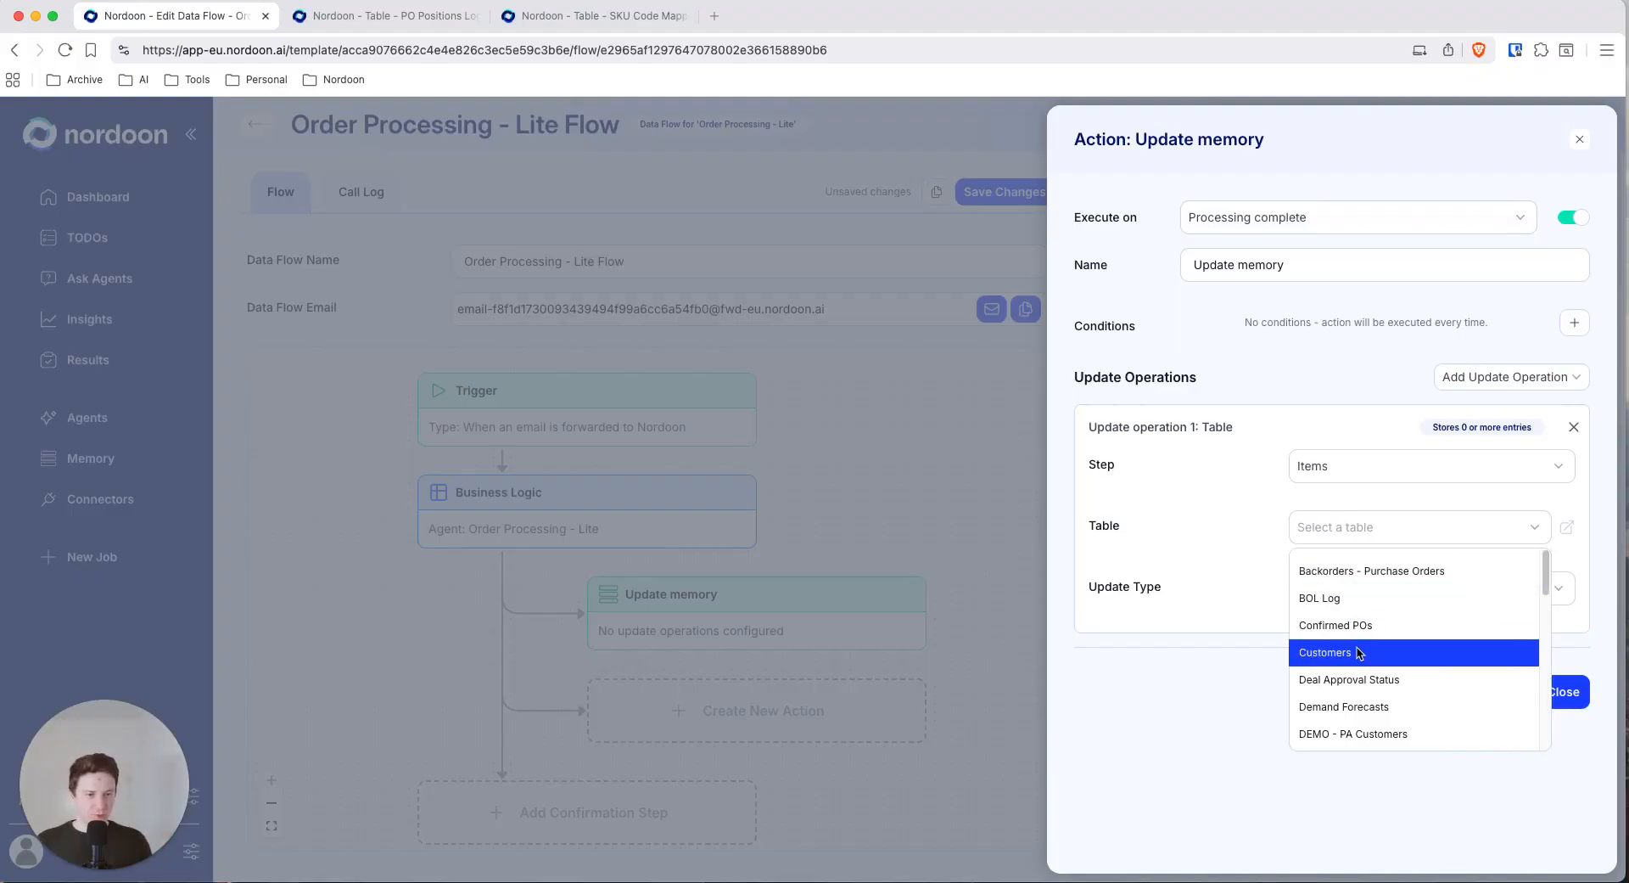
left_click(1347, 610)
scroll(1244, 570, "down", 2)
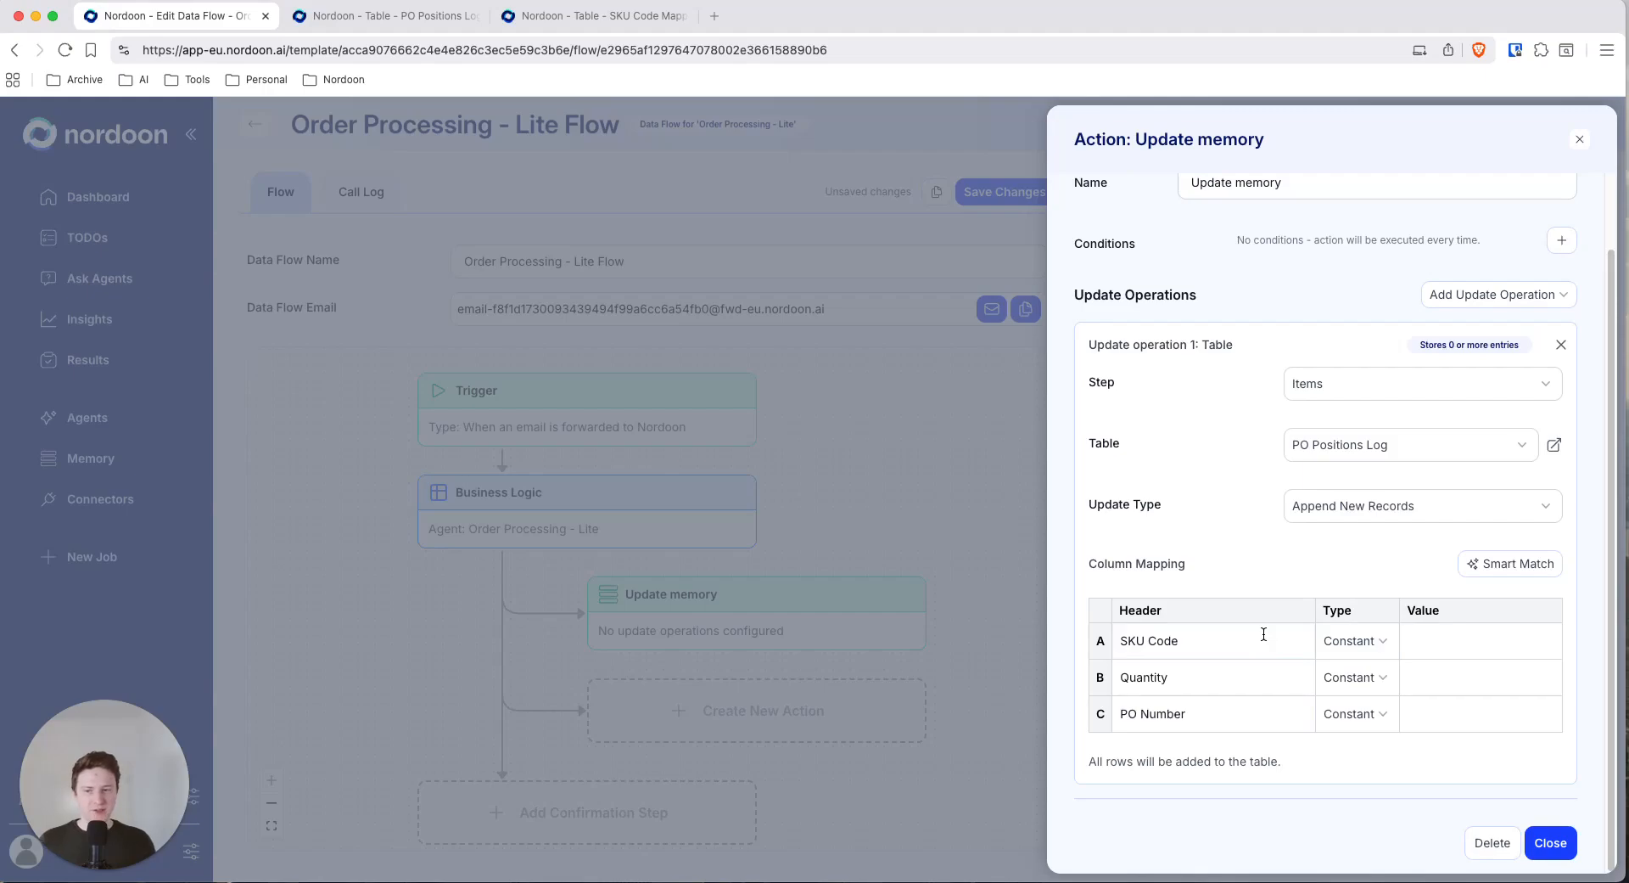
Map the SKU Code, Quantity and PO Number columns to agent fields with Smart Match, and save the data flow.
left_click(1126, 630)
left_click(1150, 717)
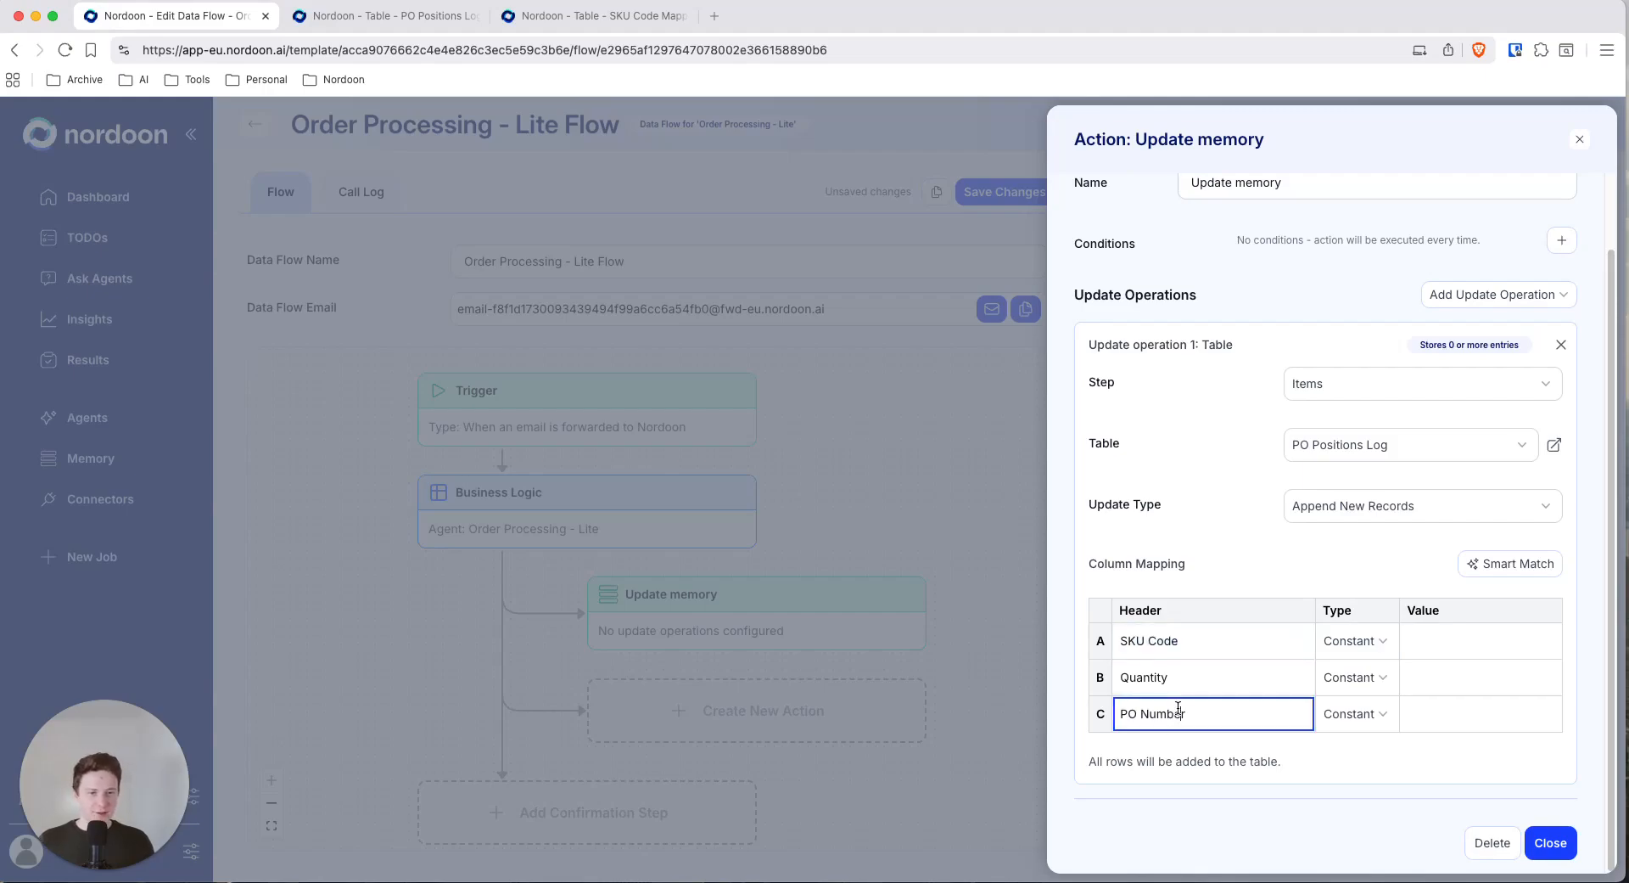
left_click(1140, 646)
left_click(1350, 537)
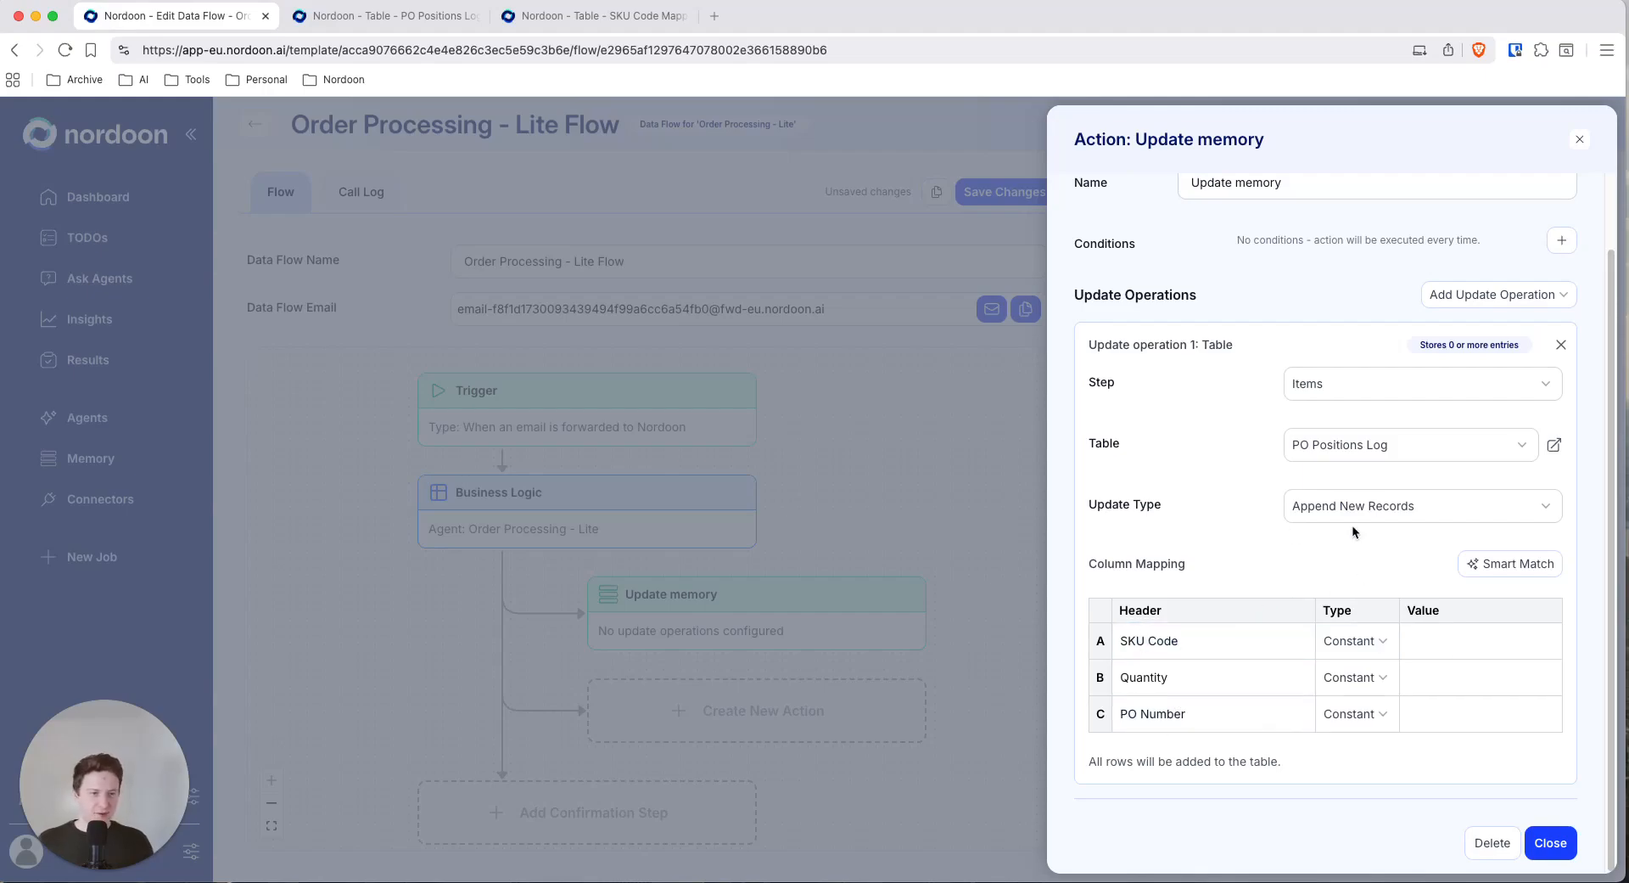
left_click(1495, 567)
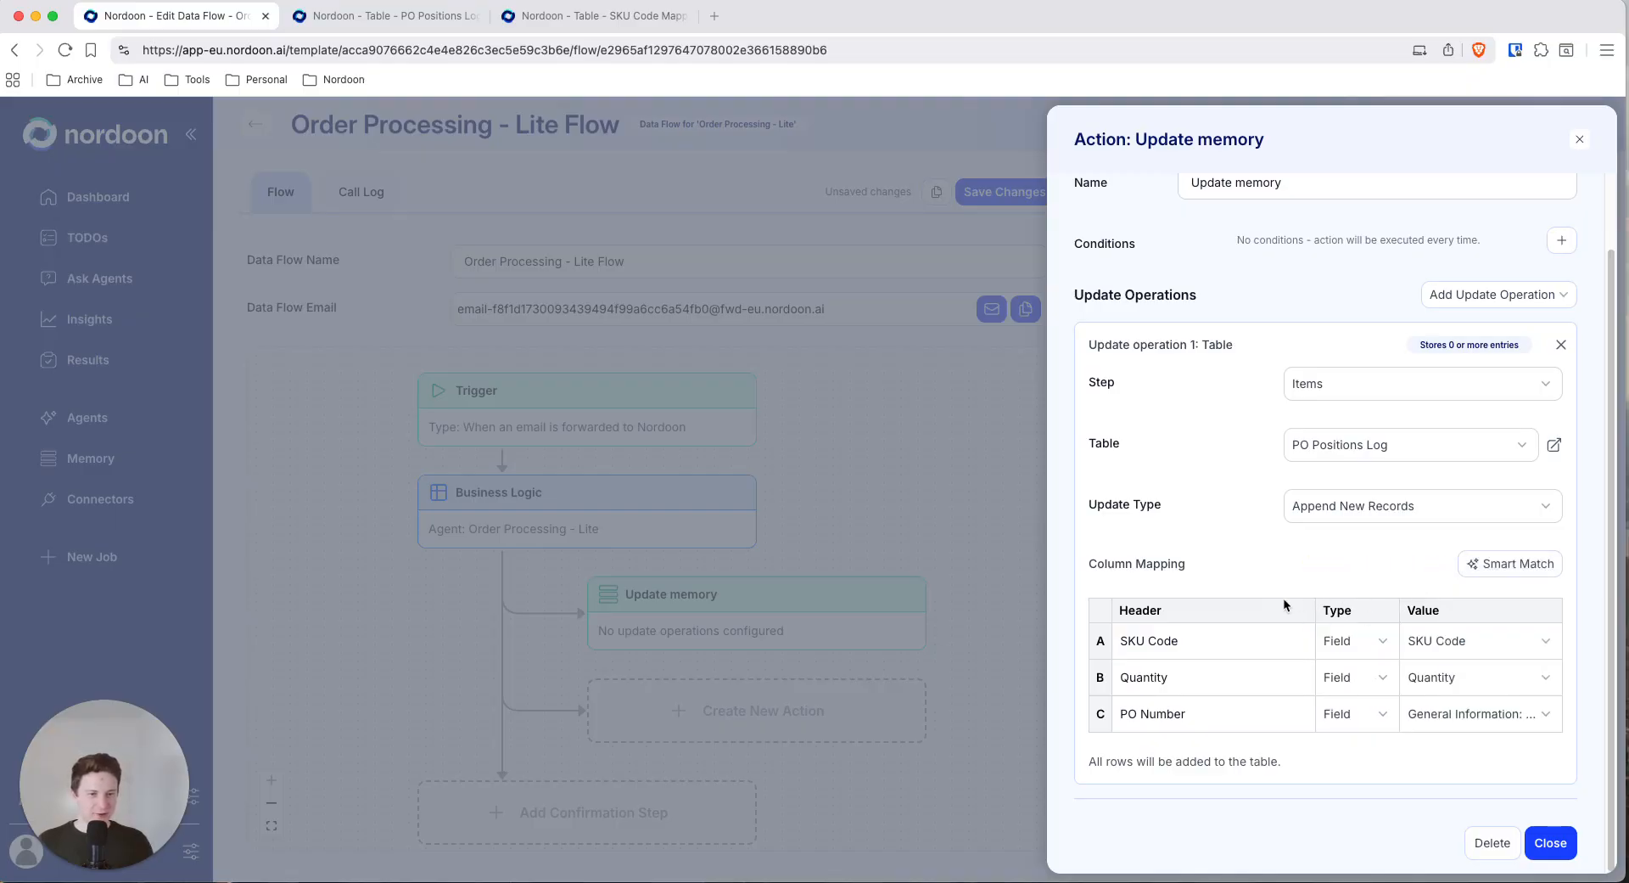
left_click(1548, 845)
left_click(1020, 202)
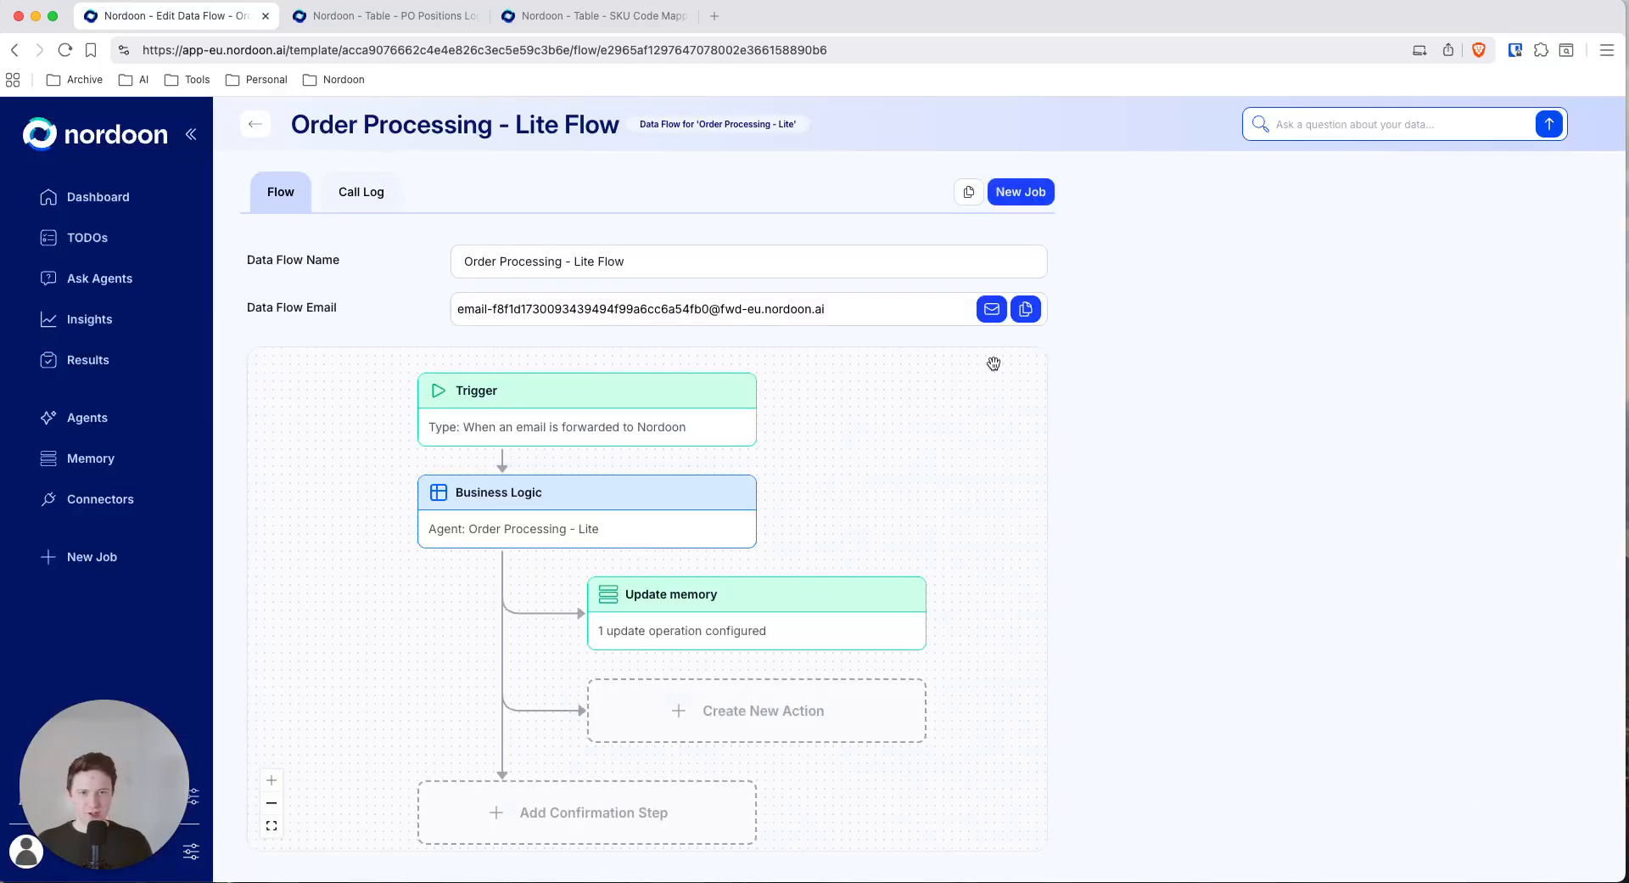
Process Dynamic Motors Corp_PO.pdf in another new job to test the data flow's memory update.
left_click(1018, 193)
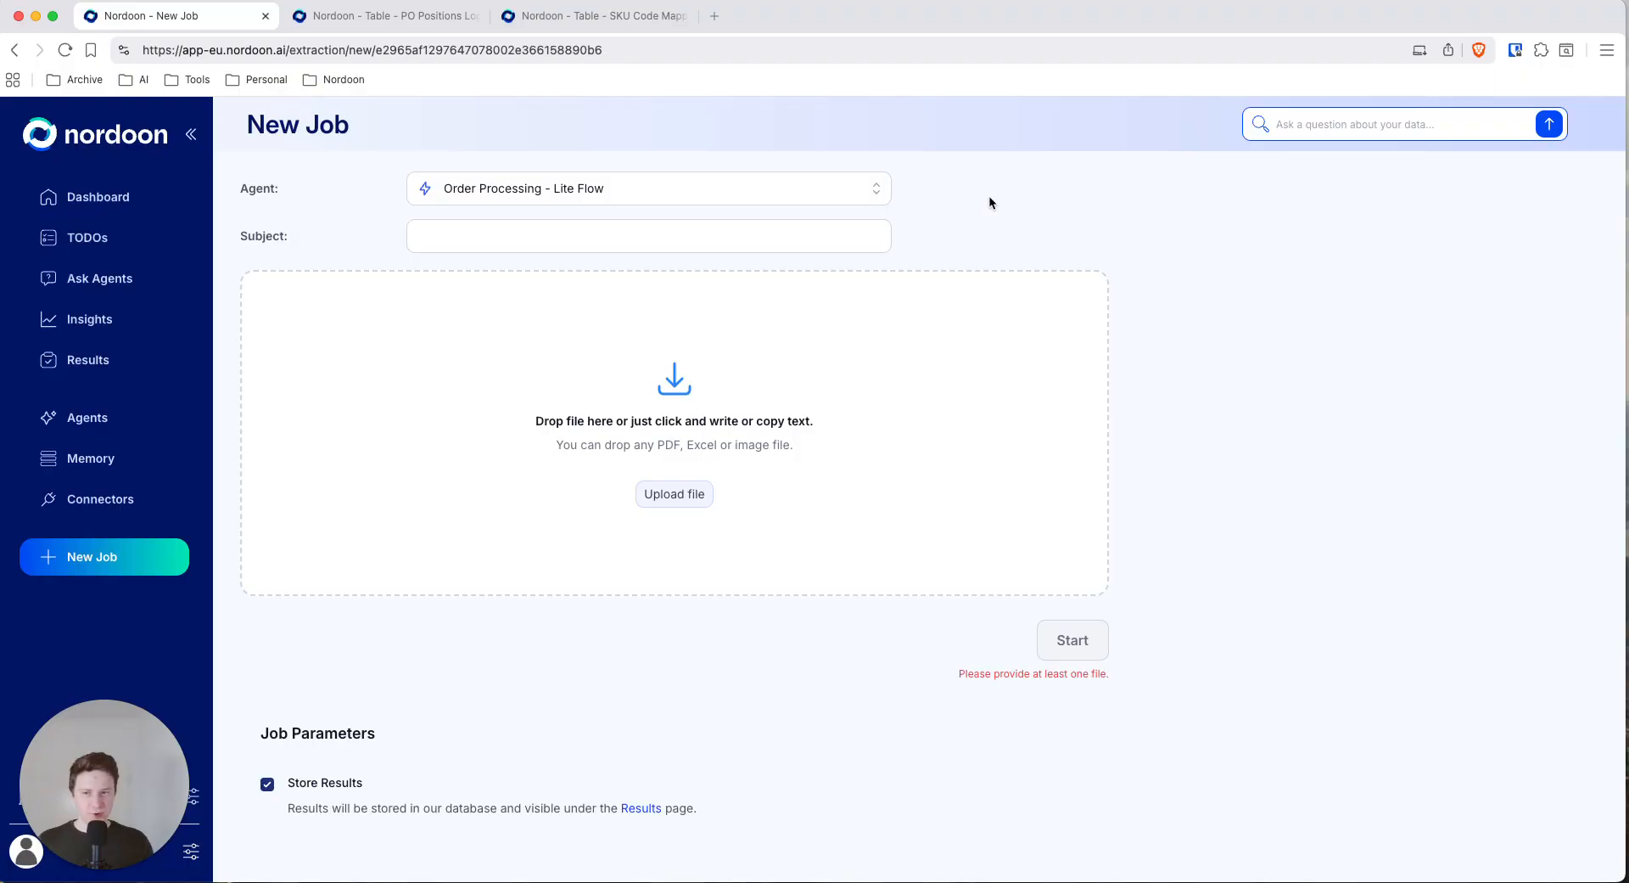
left_click_drag(441, 379, 450, 390)
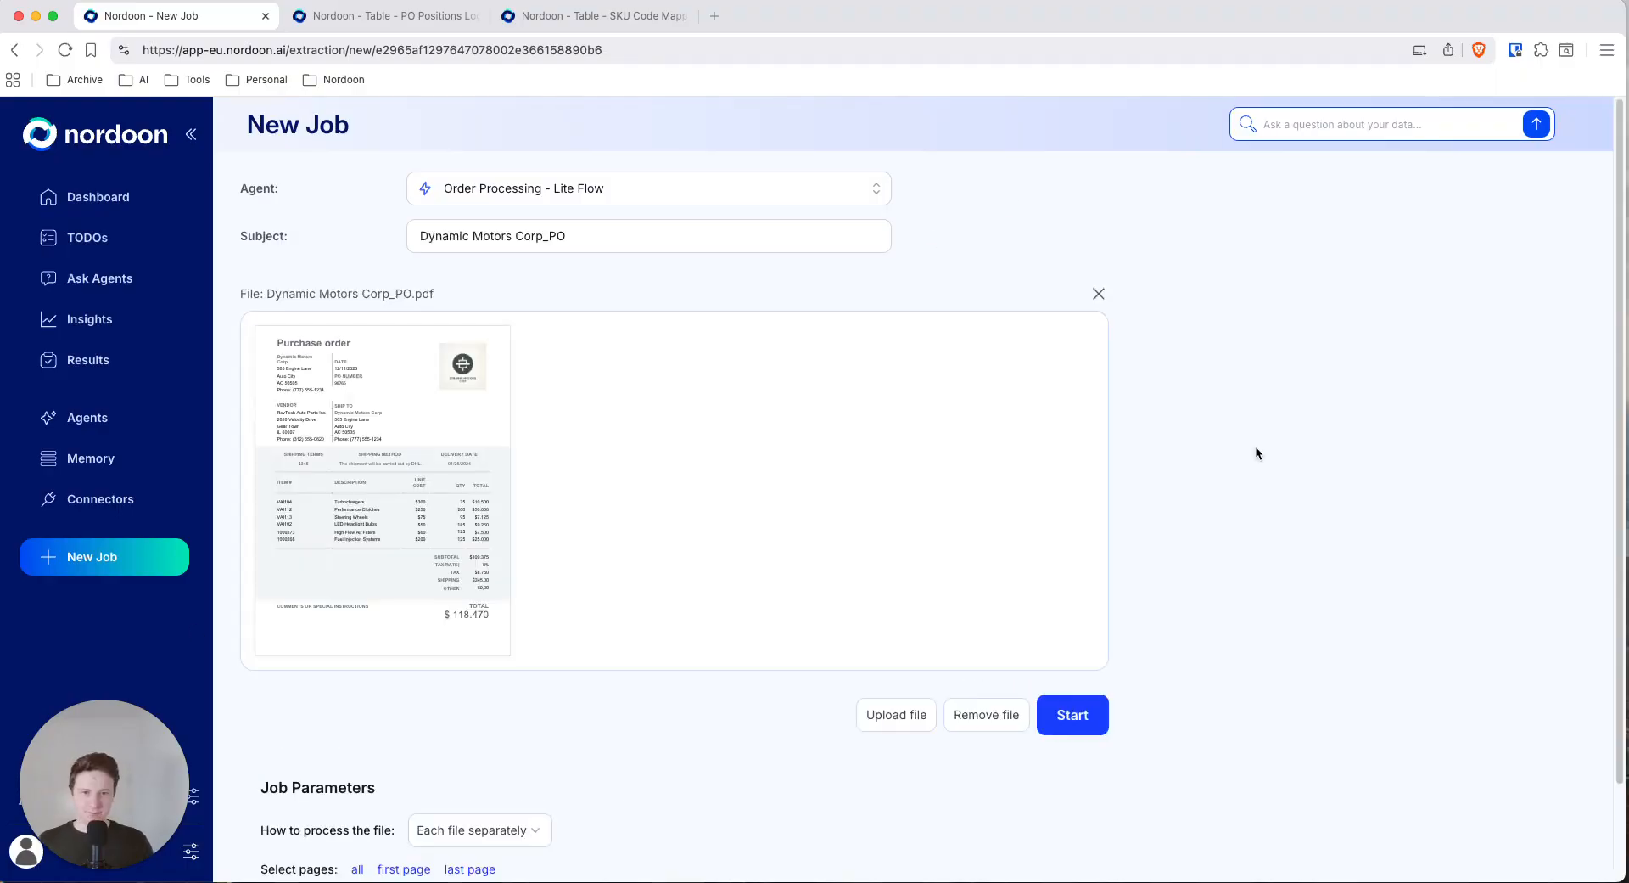
left_click(1079, 716)
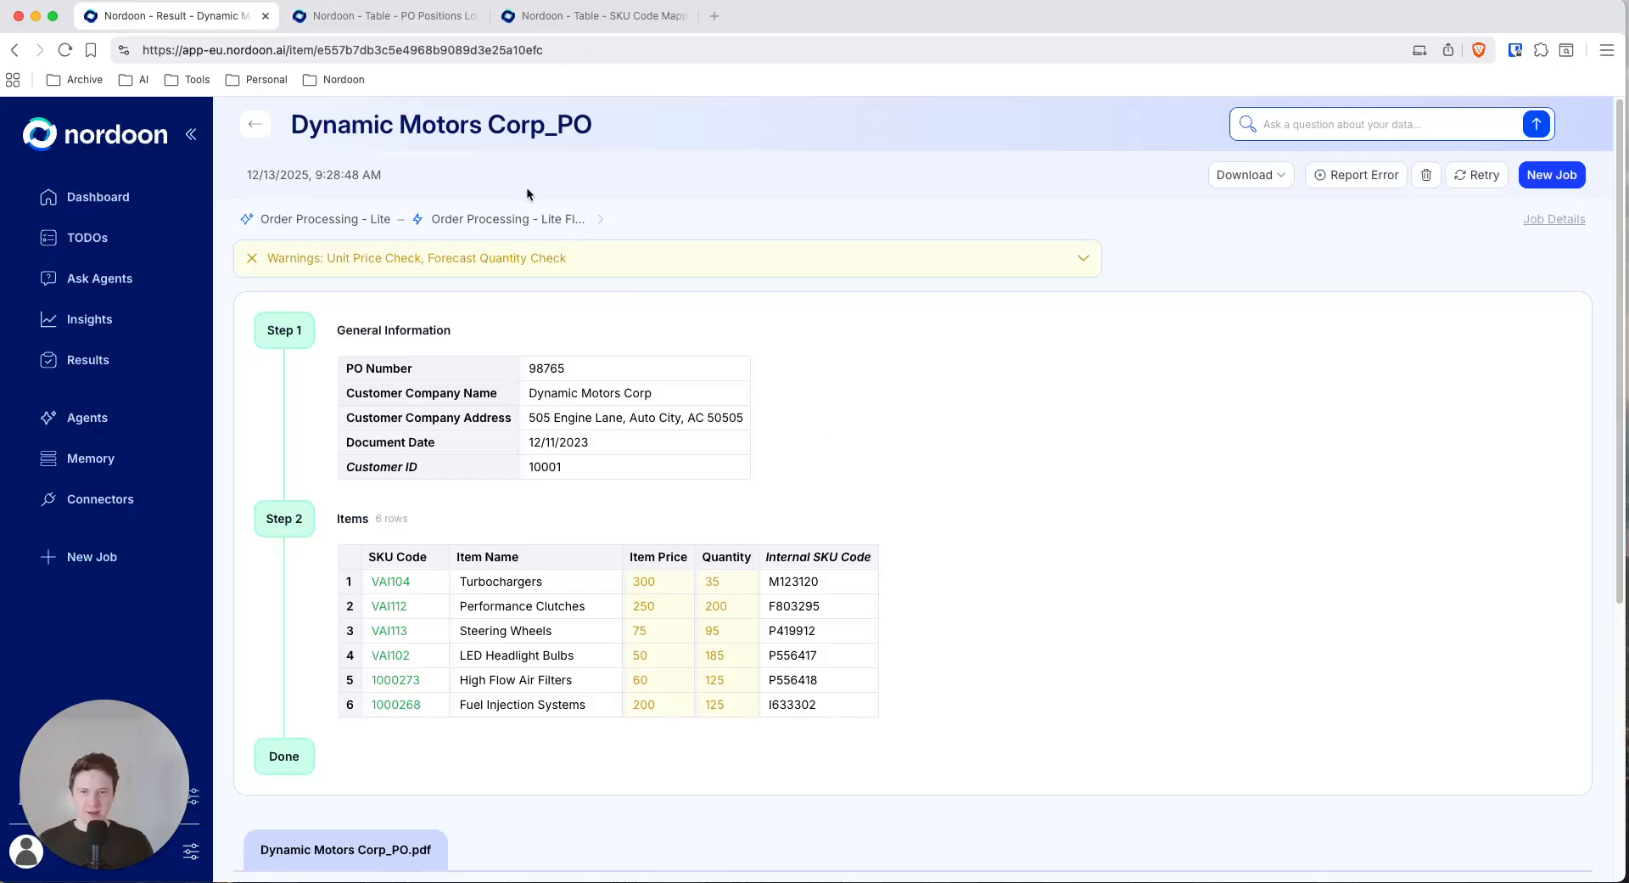
Refresh the PO Positions Log table to check its logged rows, and view the available download formats.
key("ctrl+Tab")
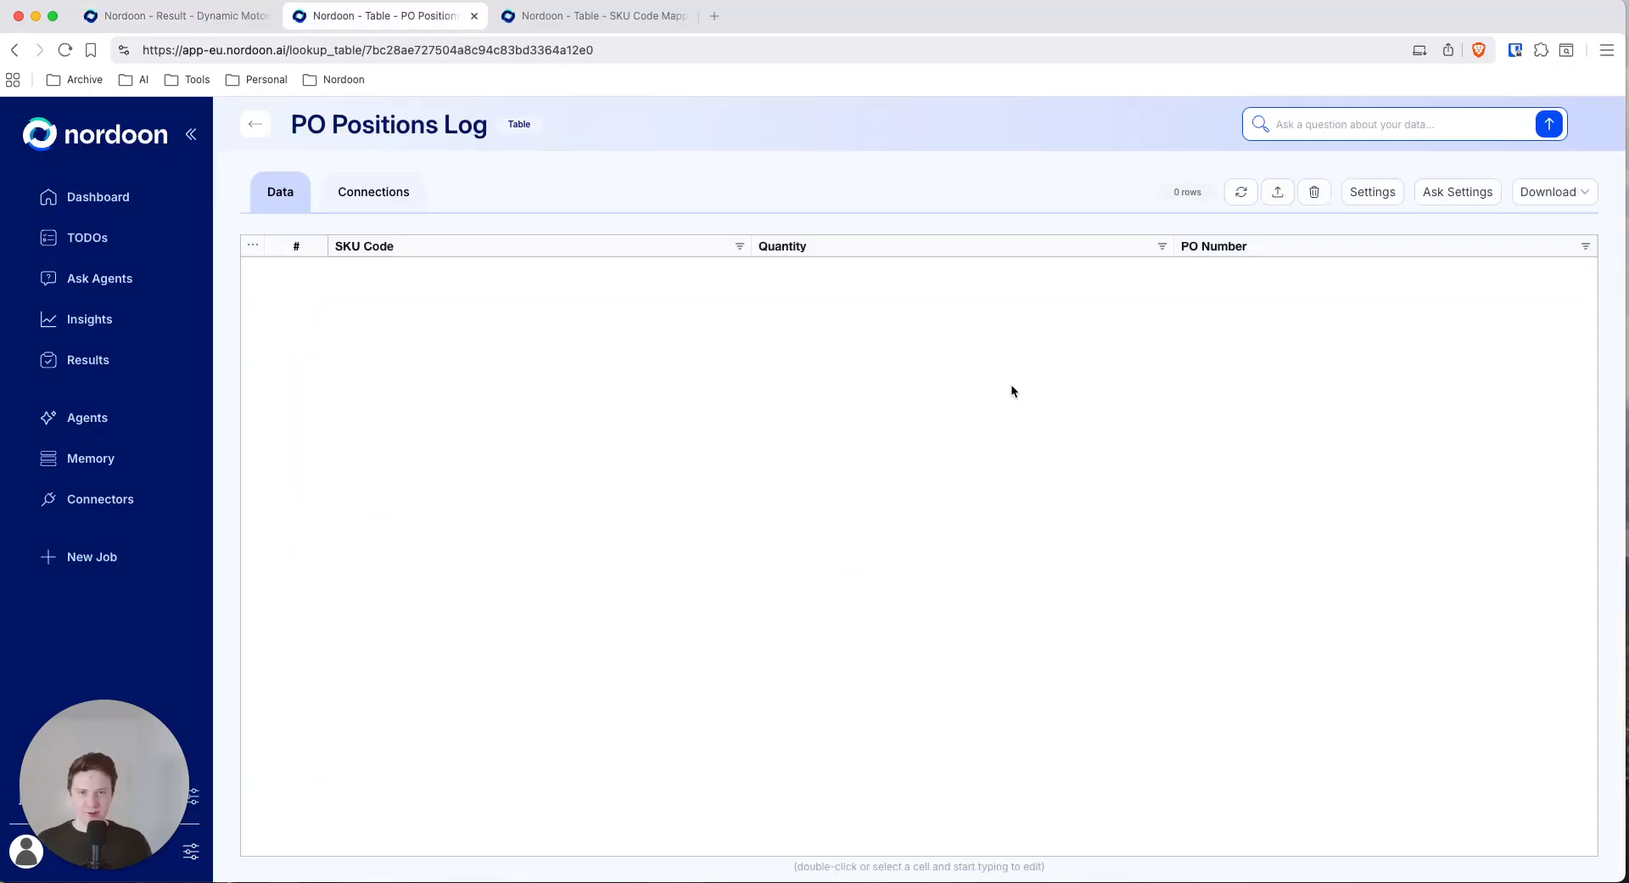
left_click(1244, 192)
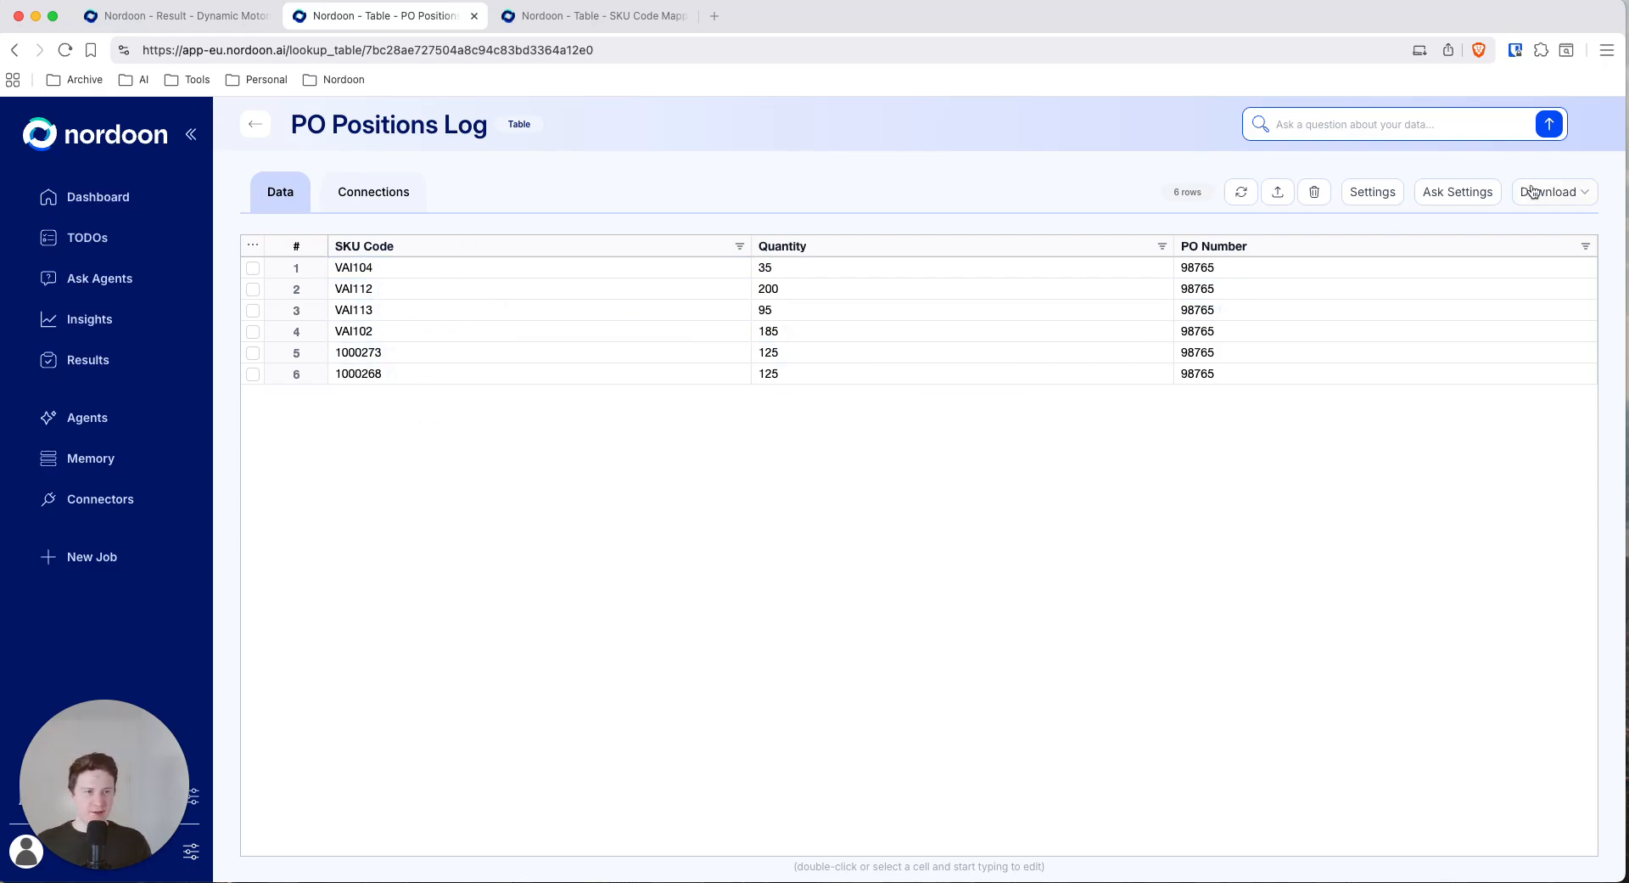
left_click(1537, 193)
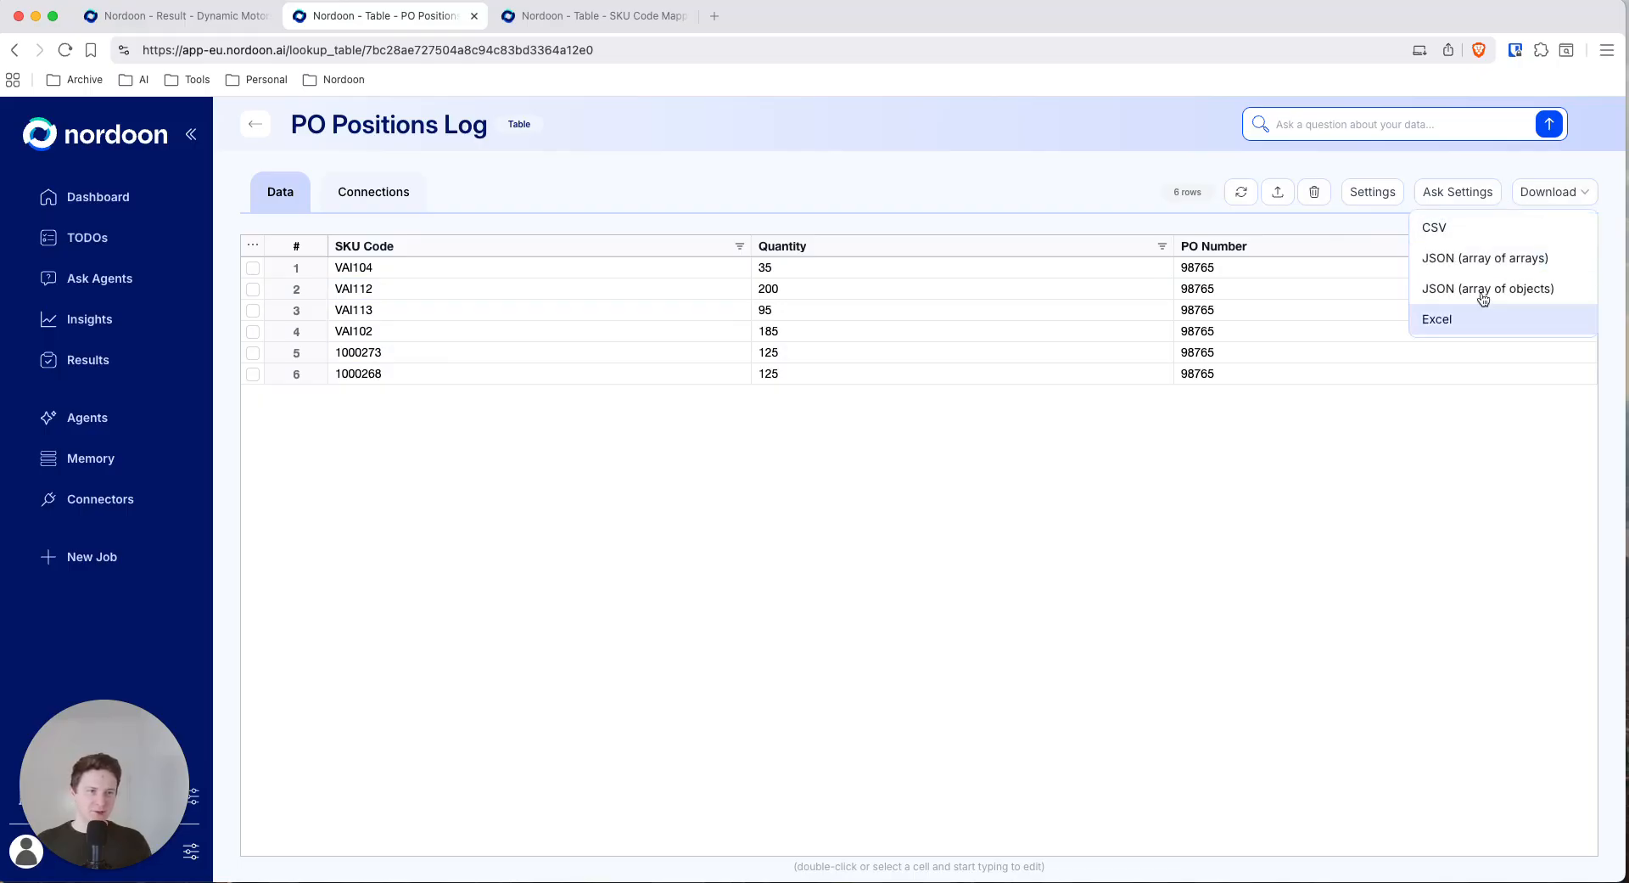
left_click(1198, 489)
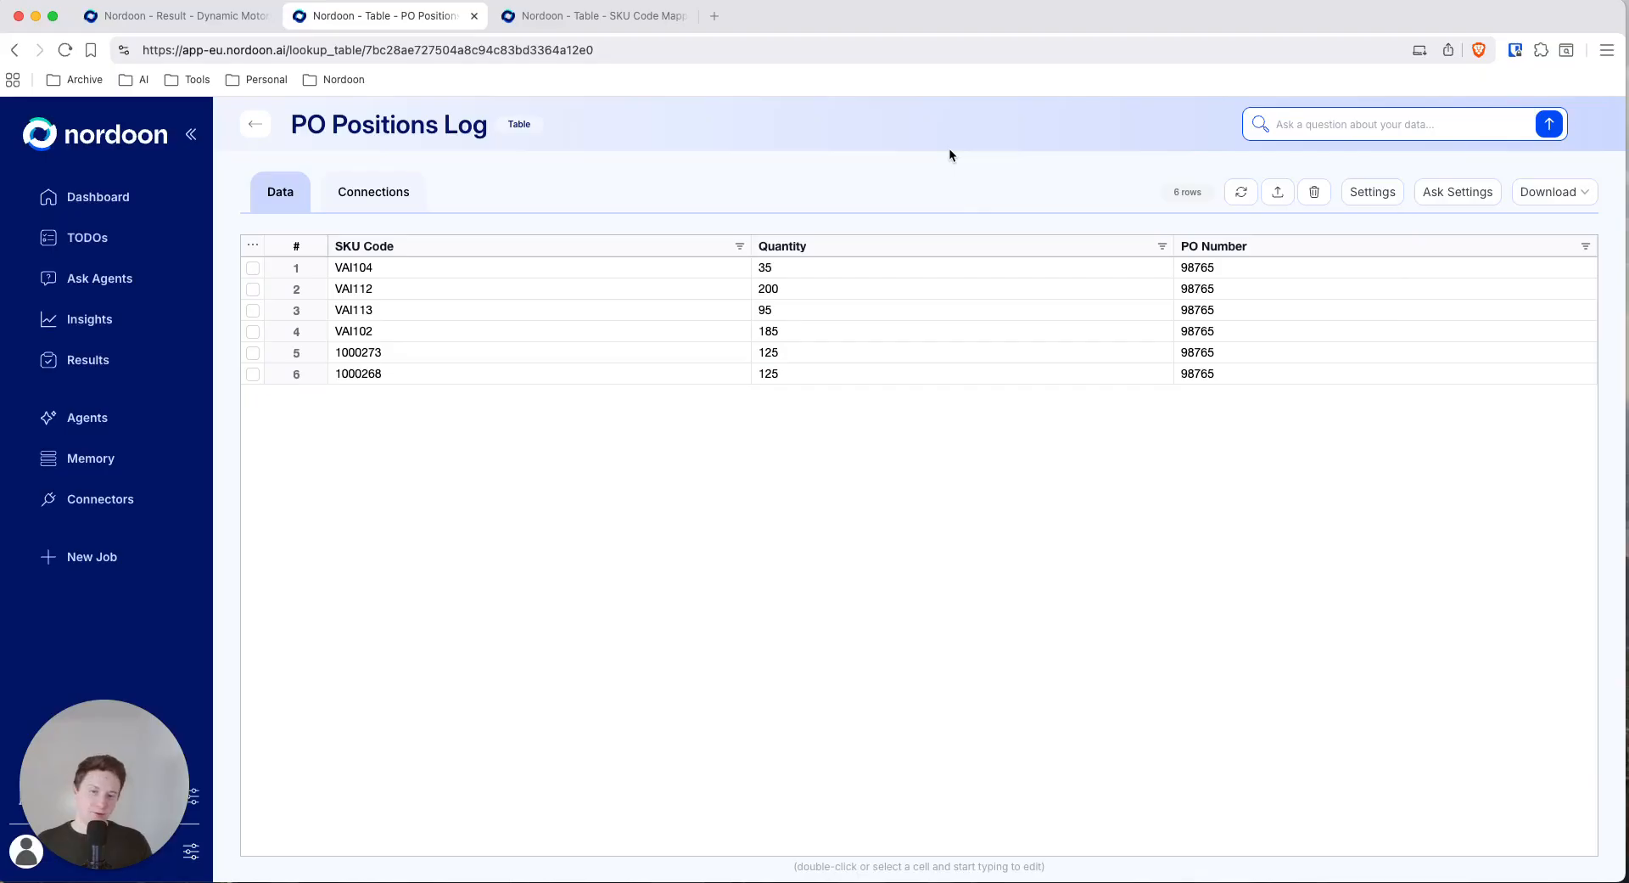